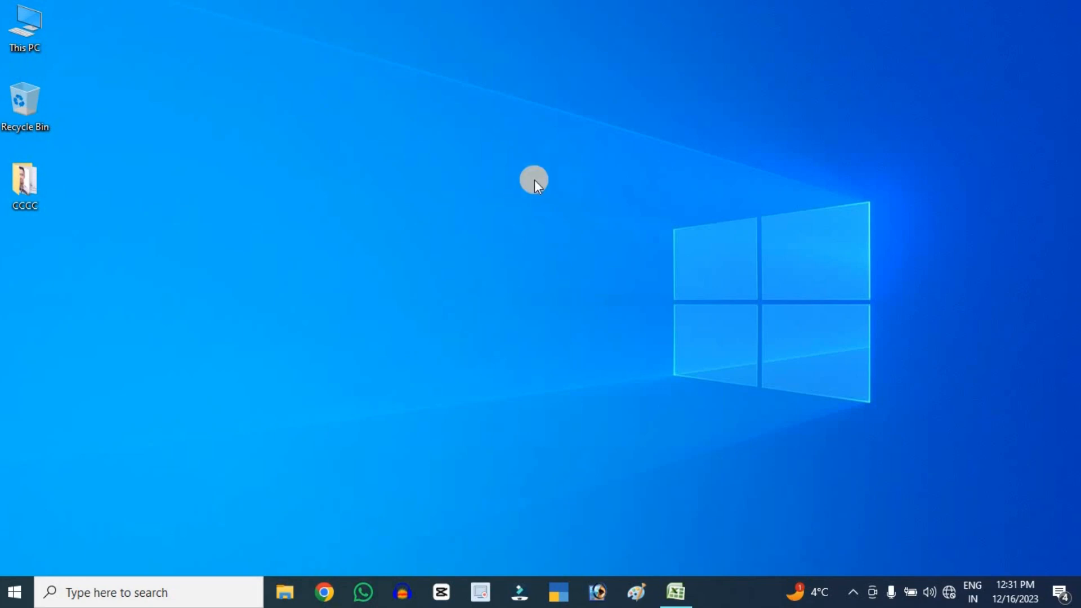
# Switch to the Excel workbook containing the sales database
pyautogui.click(683, 586)
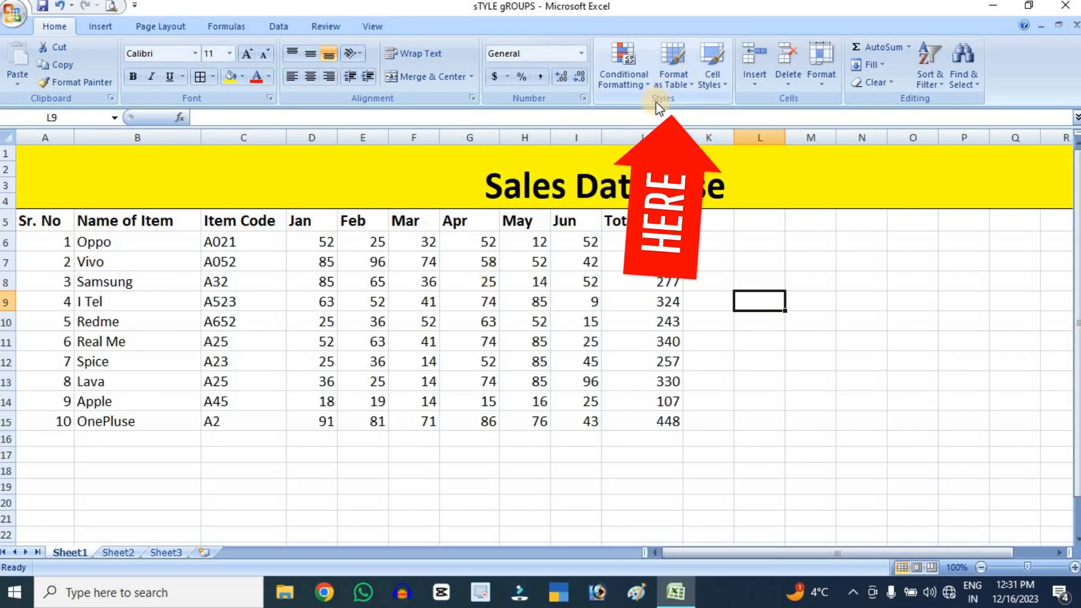
pyautogui.click(622, 80)
pyautogui.moveTo(653, 119)
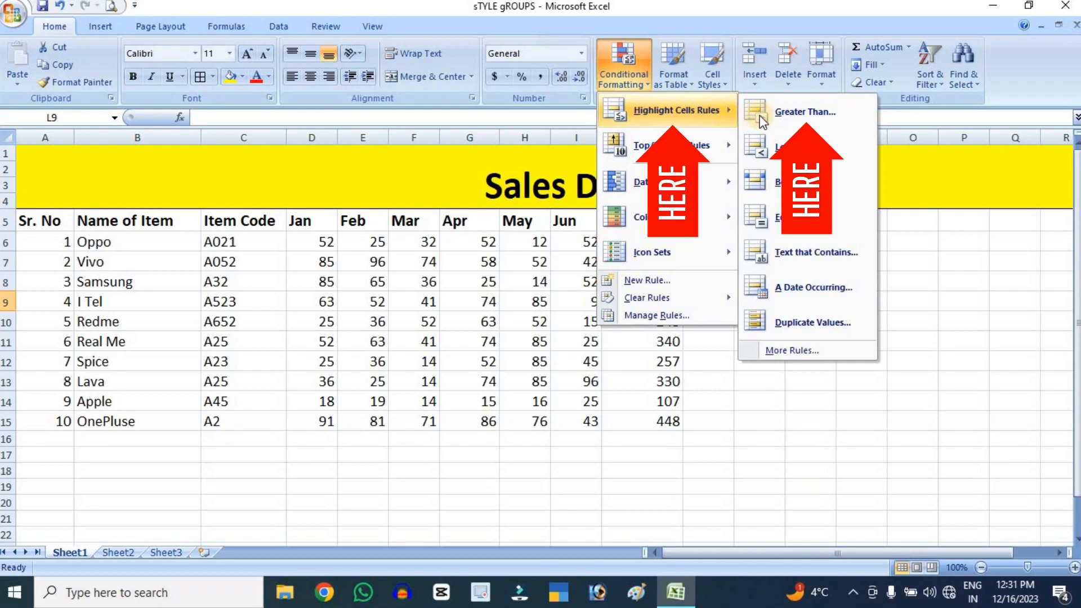
pyautogui.click(804, 112)
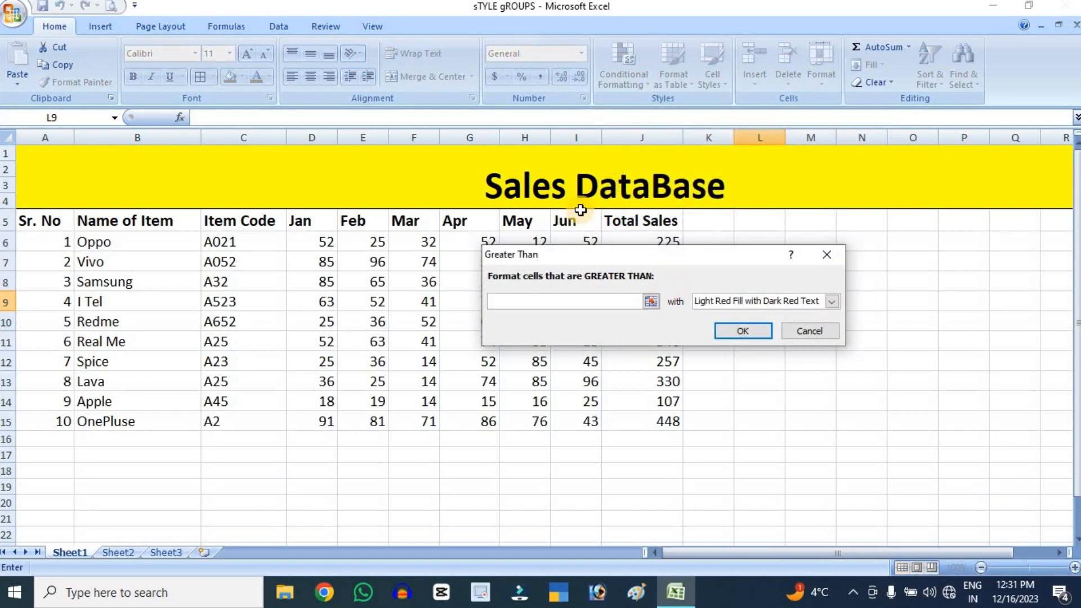
pyautogui.moveTo(631, 259); pyautogui.dragTo(772, 251)
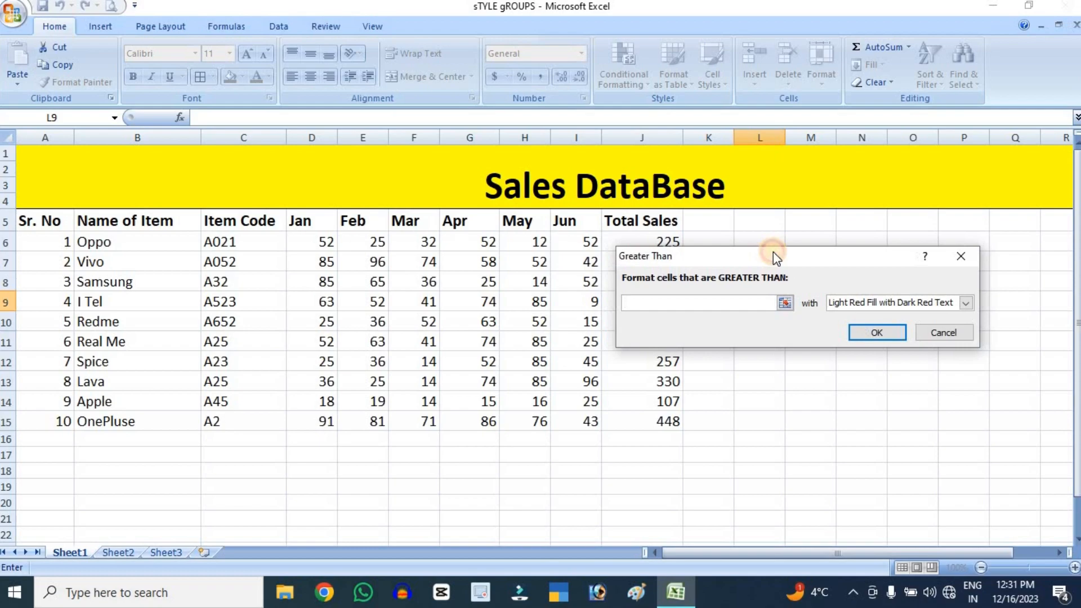
pyautogui.click(943, 337)
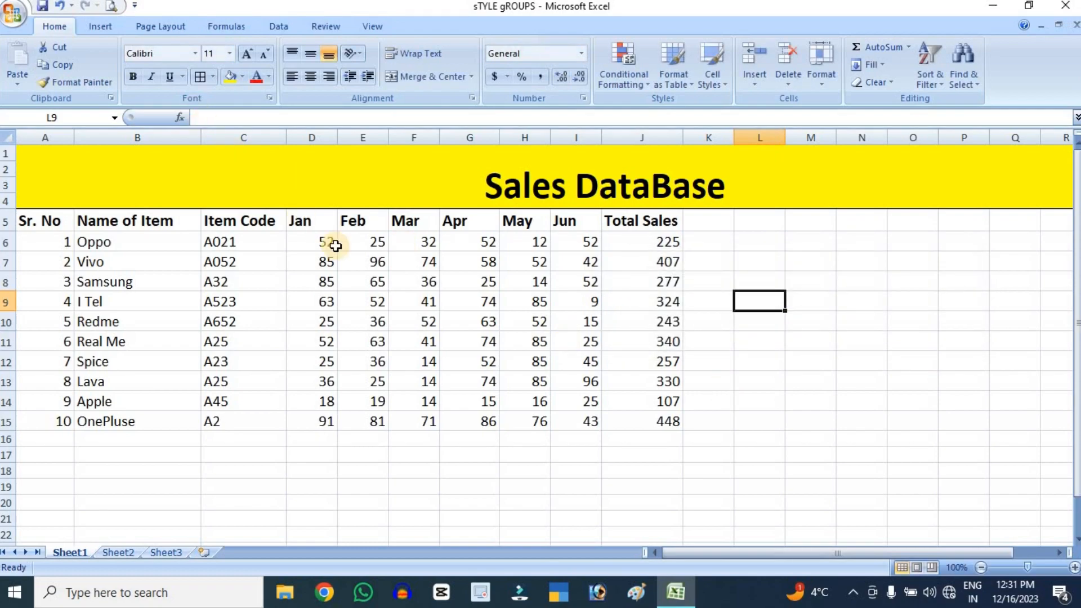
# Preview a Greater Than 90 highlight rule on the Jan to Jun sales figures in D6:I15, and dismiss it without applying
pyautogui.moveTo(322, 243); pyautogui.dragTo(593, 422)
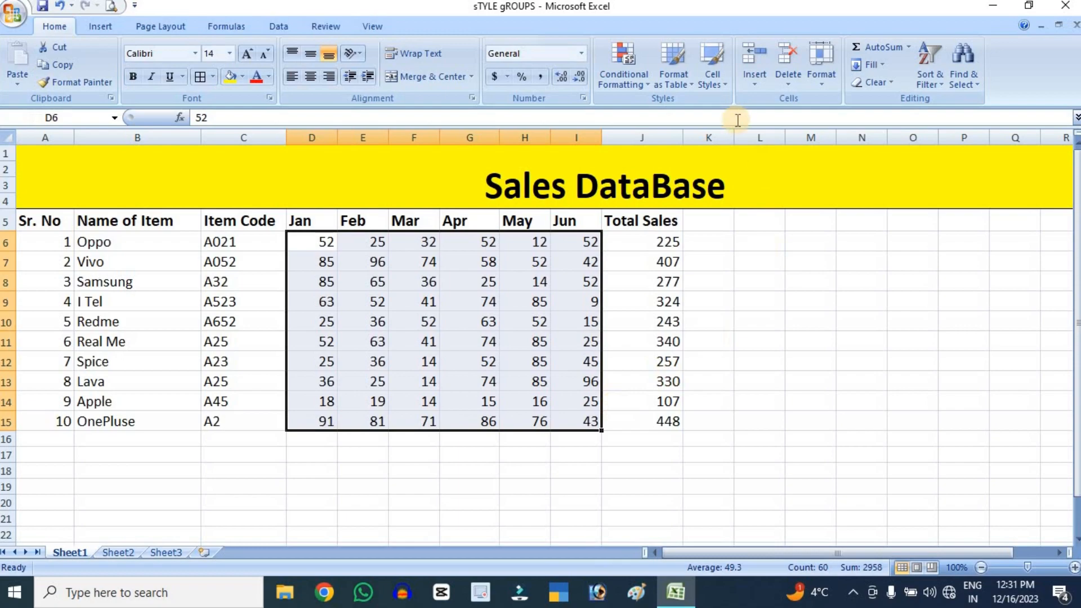
pyautogui.click(620, 63)
pyautogui.moveTo(704, 112)
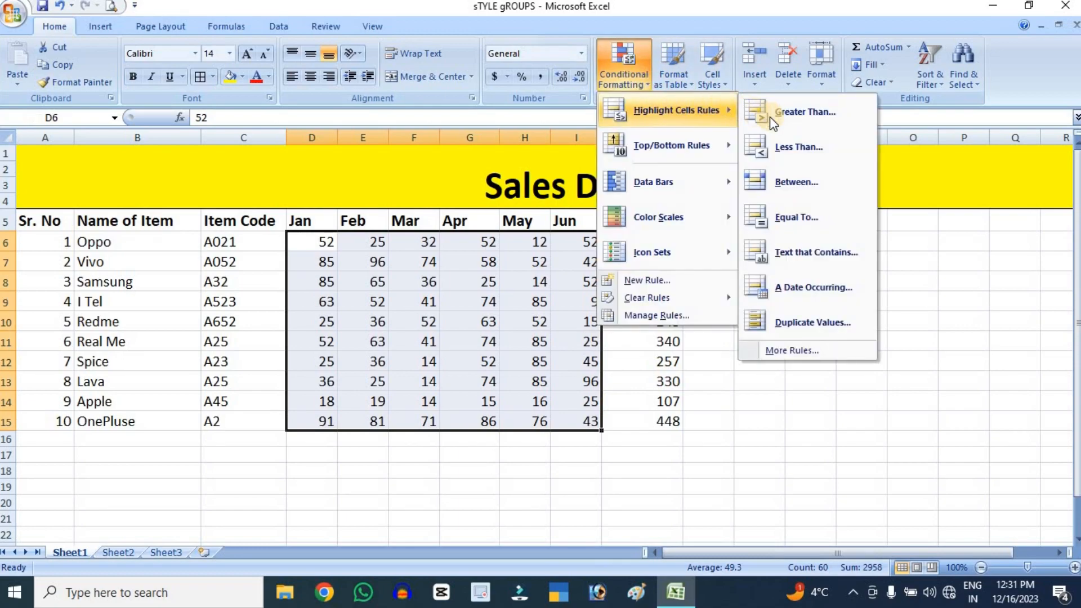
pyautogui.click(805, 111)
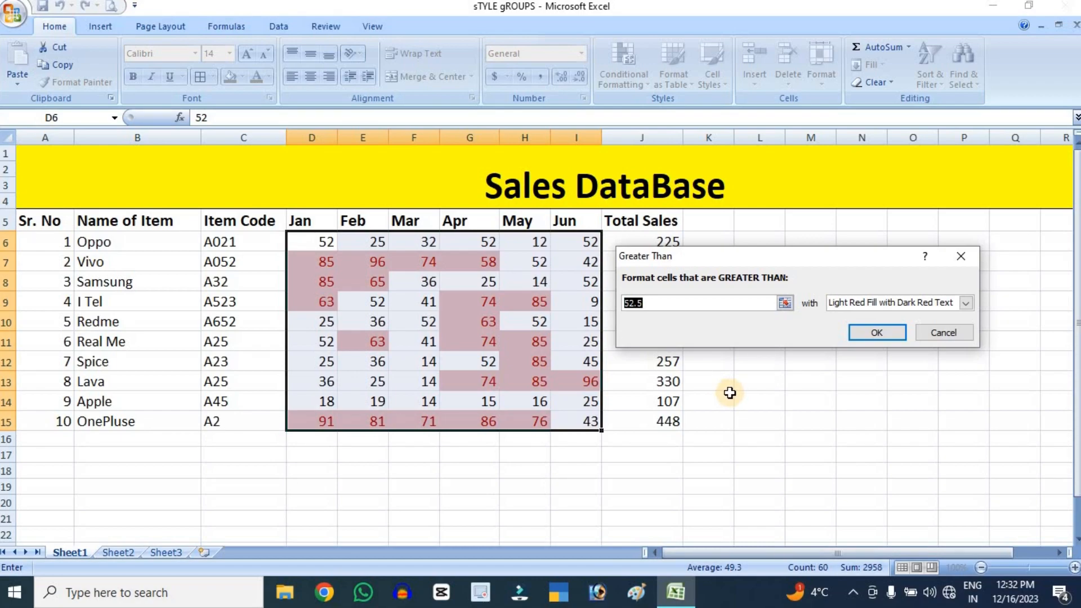
pyautogui.write('90')
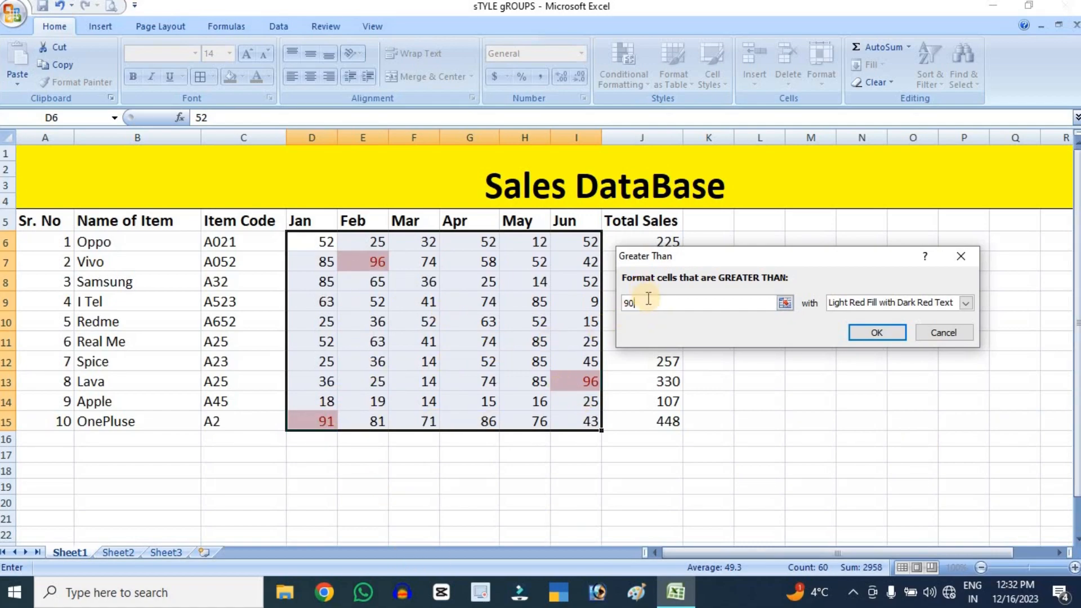
pyautogui.click(938, 333)
# Preview a Less Than highlight rule on the monthly sales figures with 30 and with 20, and dismiss it without applying
pyautogui.click(625, 74)
pyautogui.moveTo(717, 109)
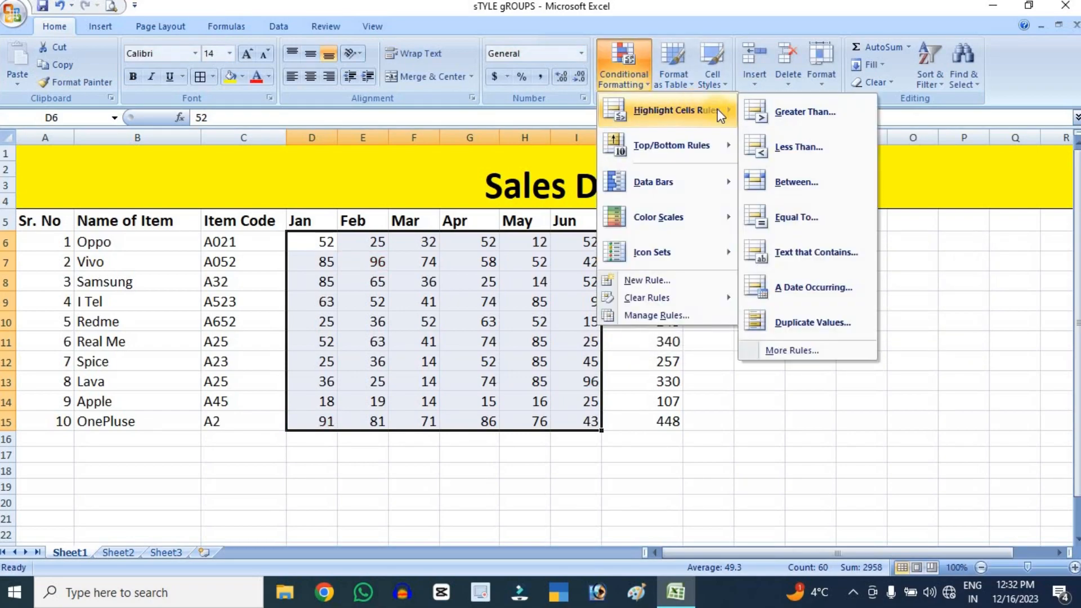
pyautogui.click(787, 150)
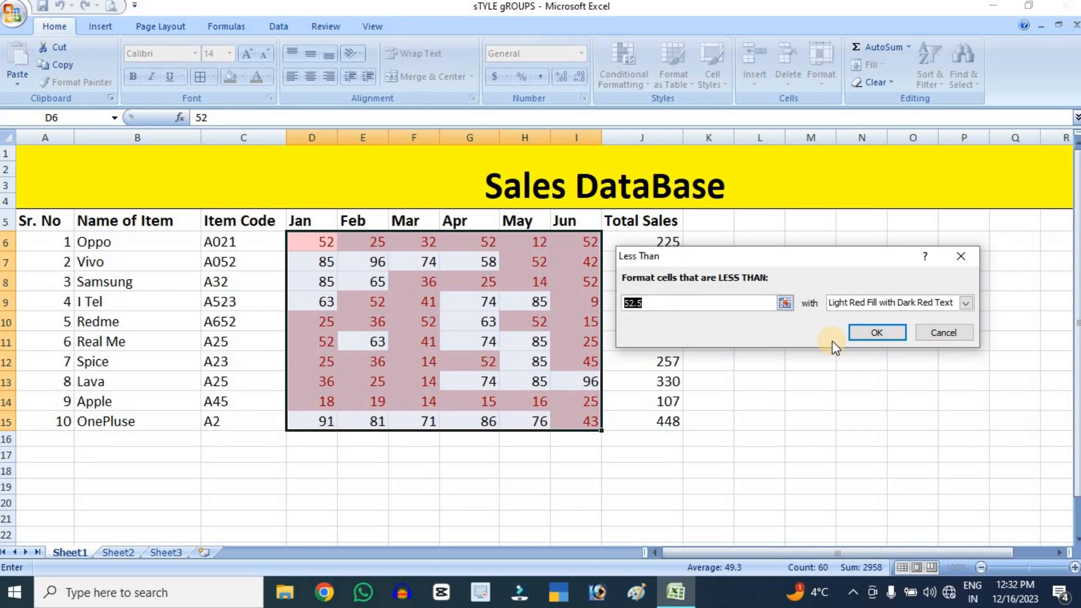
pyautogui.write('30')
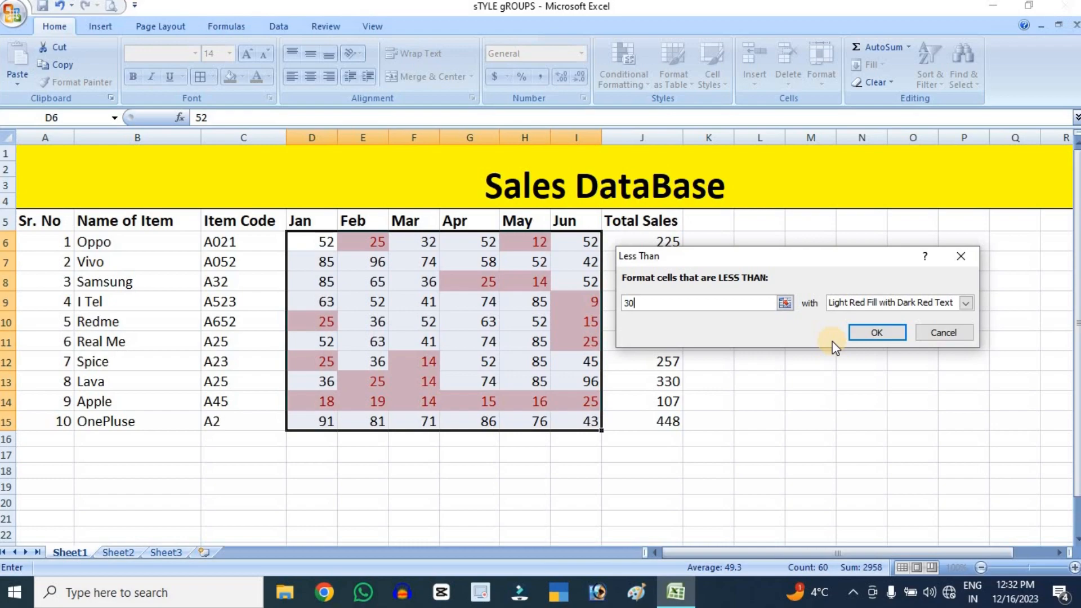
pyautogui.press('BackSpace')
pyautogui.press('BackSpace')
pyautogui.write('20')
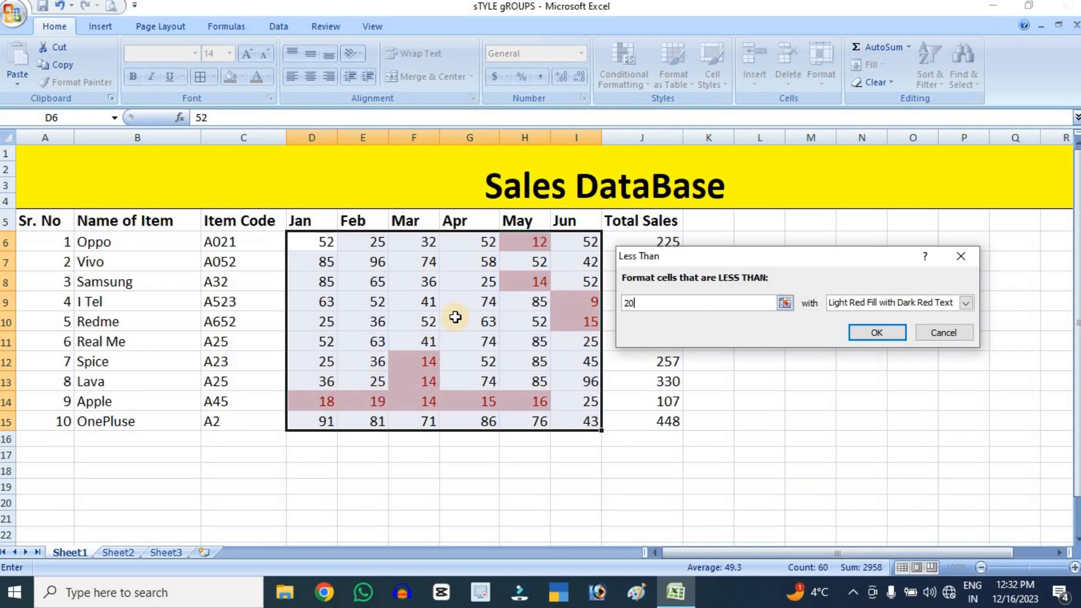
pyautogui.click(956, 335)
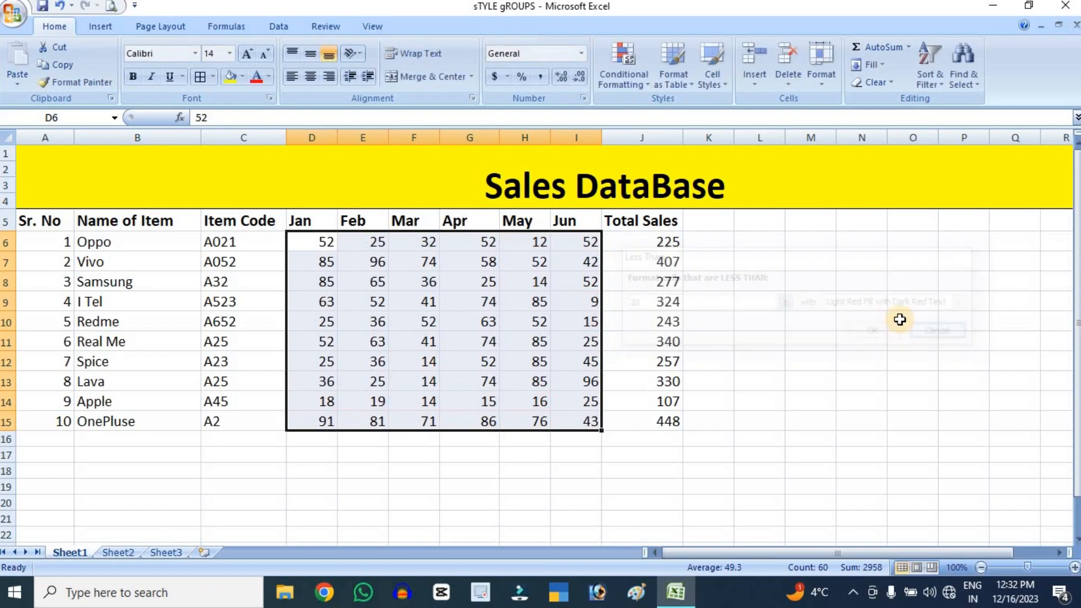
# Preview a Between highlight rule on the monthly figures for 30 to 35 and 30 to 50, and dismiss it without applying
pyautogui.click(626, 82)
pyautogui.moveTo(689, 107)
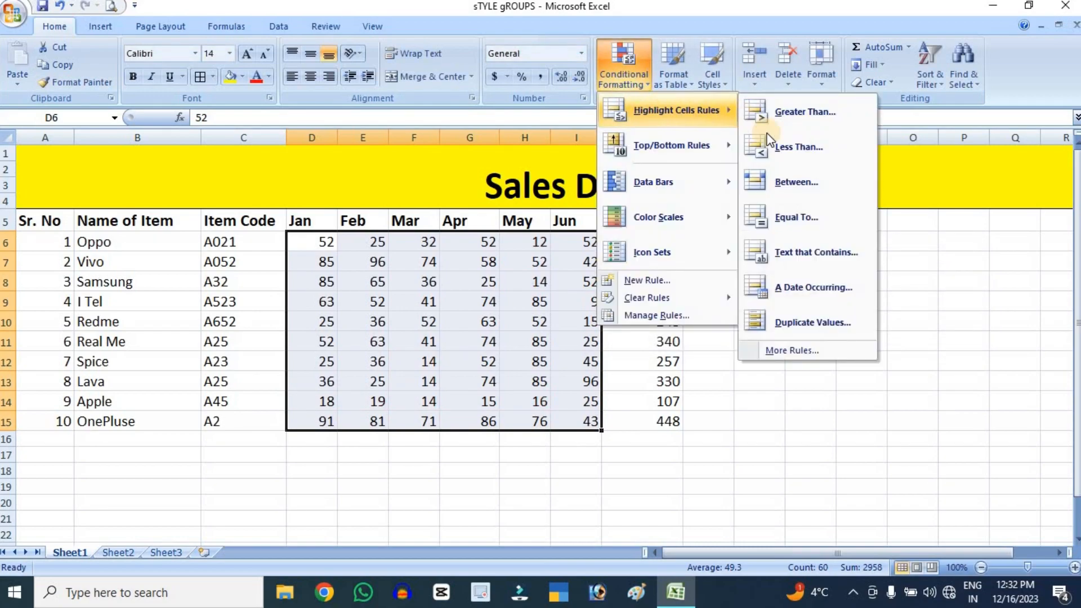
pyautogui.click(804, 183)
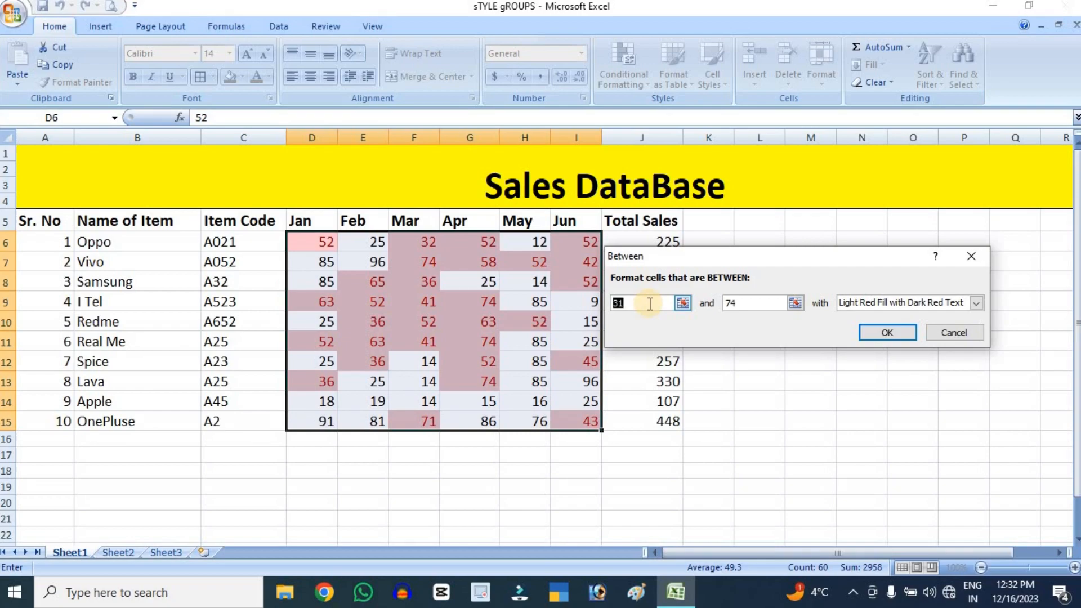
pyautogui.press('BackSpace')
pyautogui.write('30')
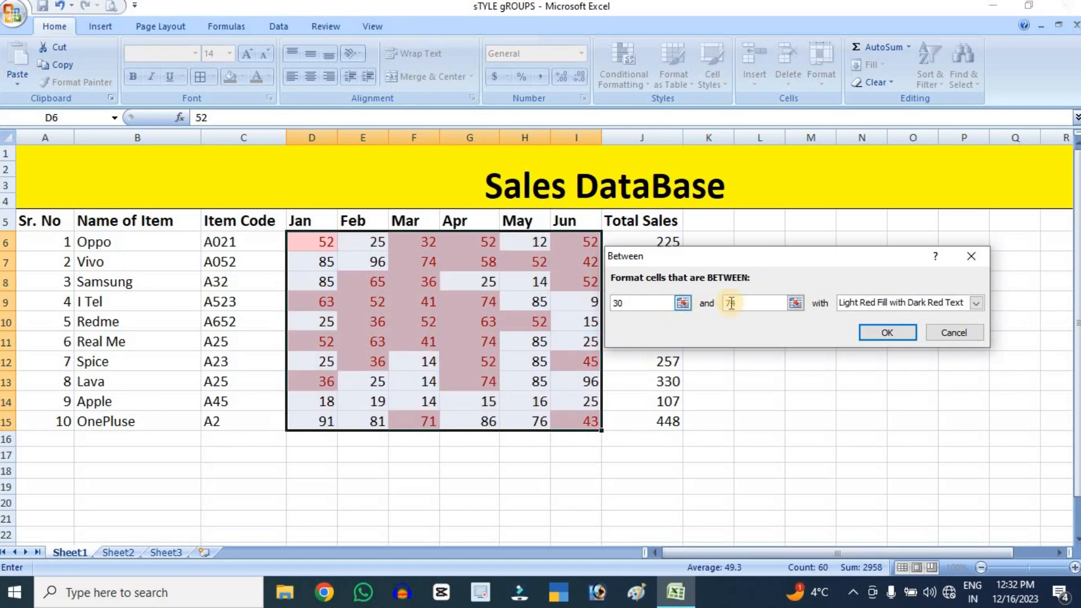
pyautogui.moveTo(750, 306); pyautogui.dragTo(712, 298)
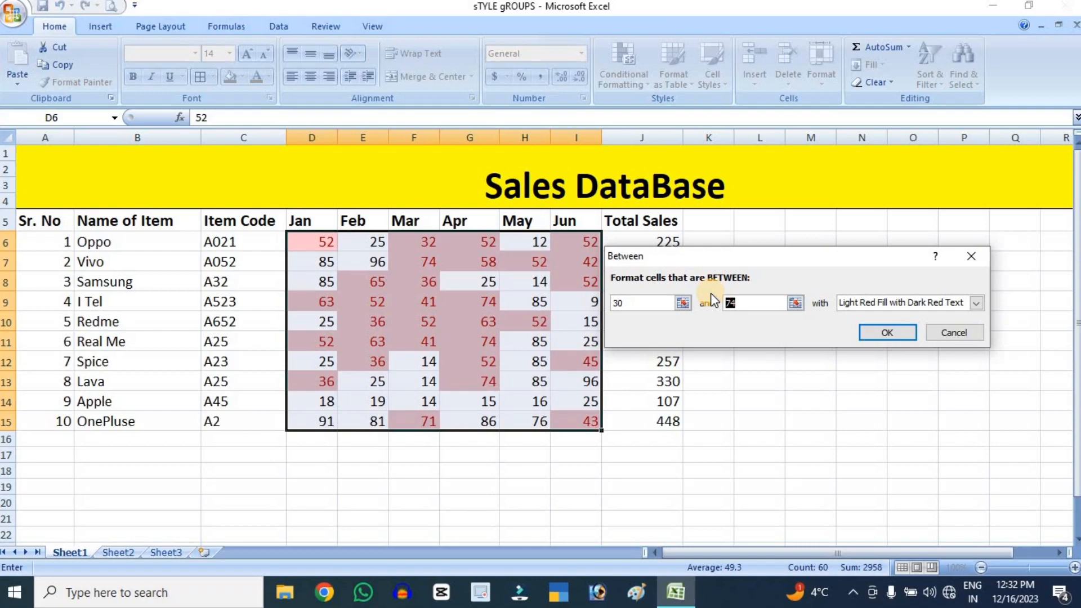
pyautogui.write('35')
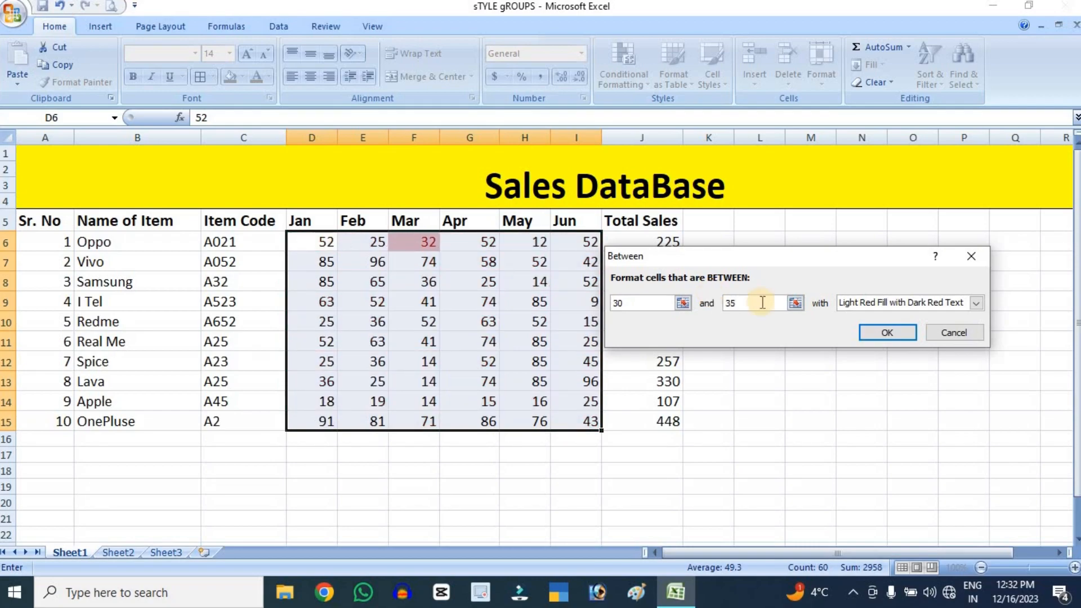
pyautogui.moveTo(742, 306); pyautogui.dragTo(706, 304)
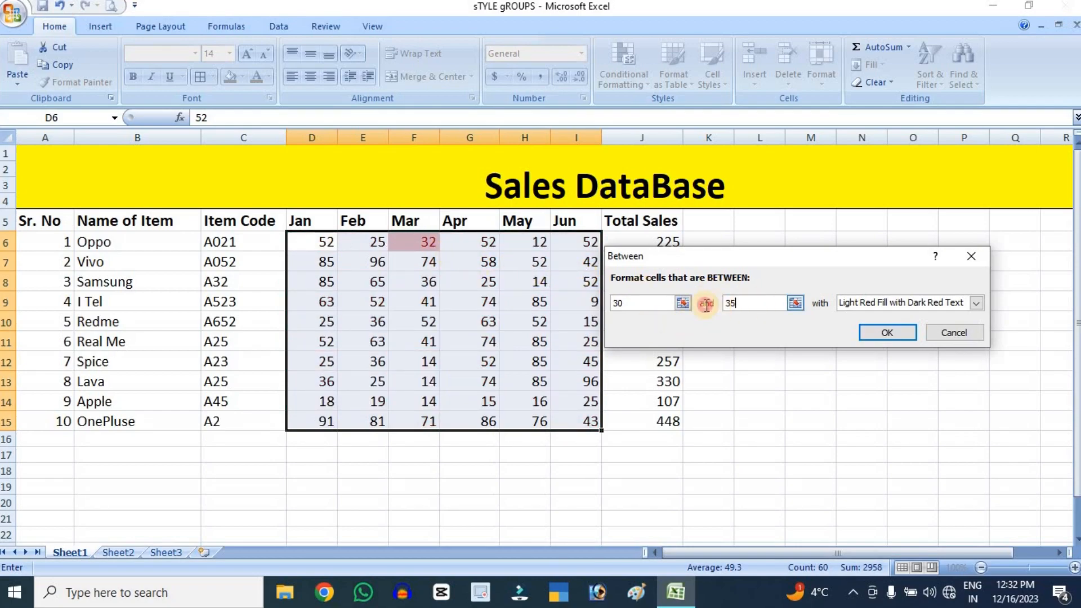
pyautogui.write('50')
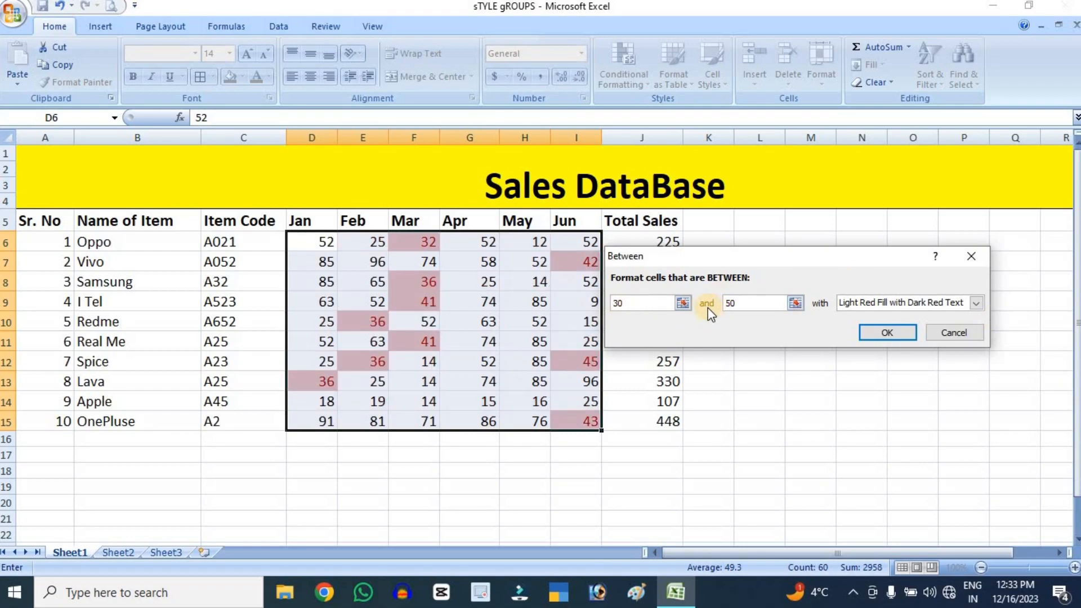
pyautogui.click(954, 333)
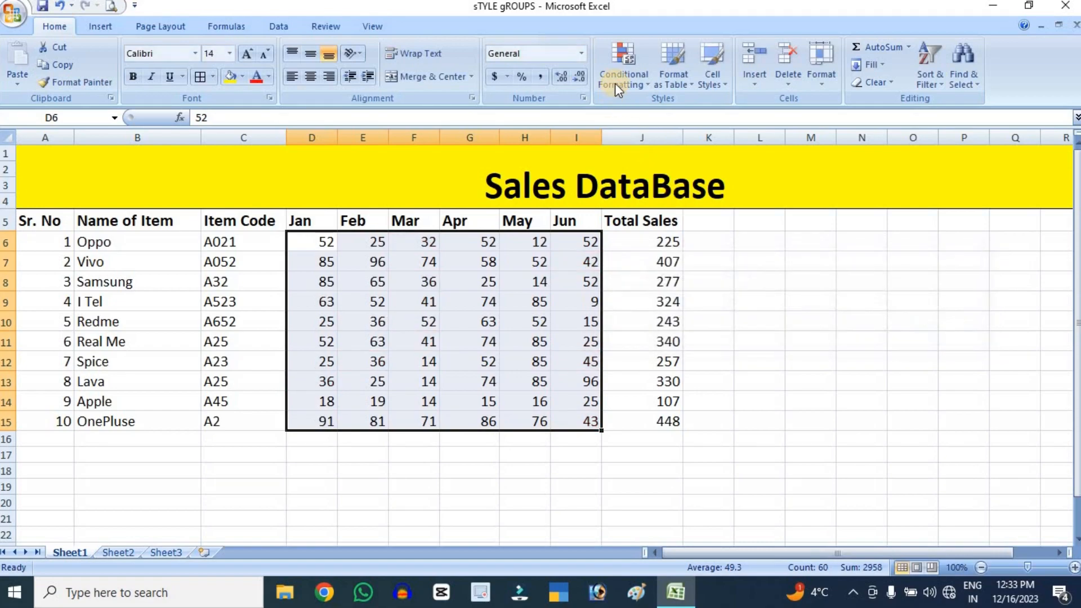
# Preview an Equal To 25 highlight rule on the monthly sales figures, and dismiss it without applying
pyautogui.click(617, 85)
pyautogui.moveTo(697, 108)
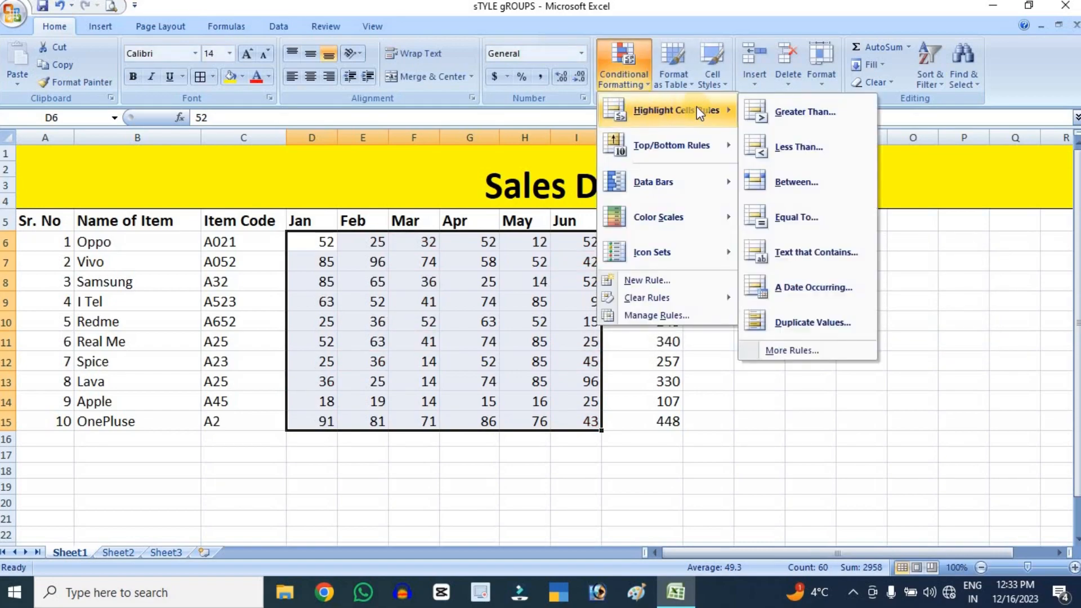
pyautogui.click(802, 223)
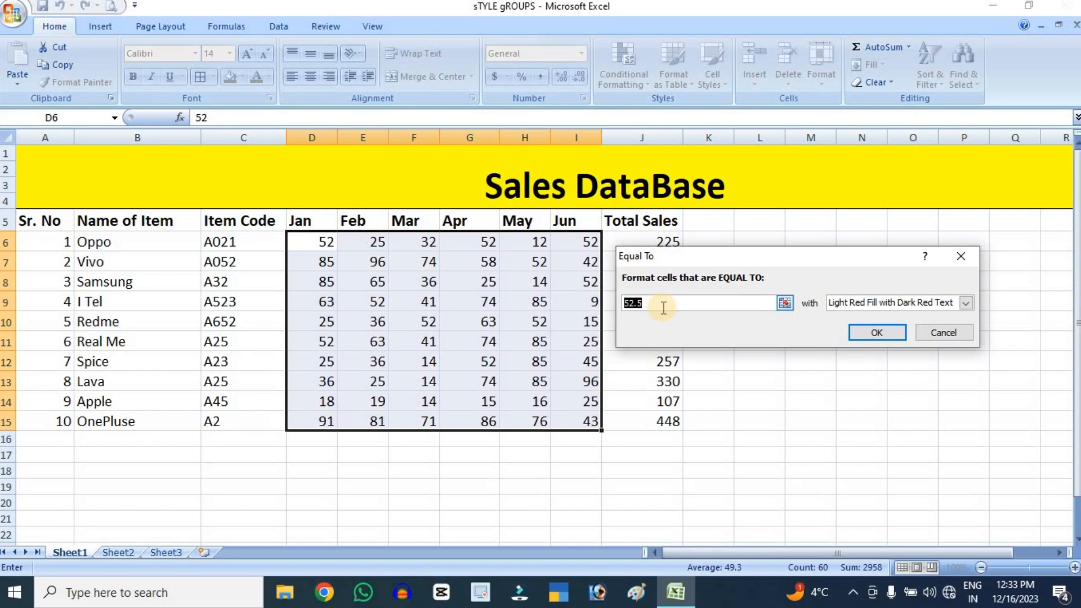
pyautogui.write('25')
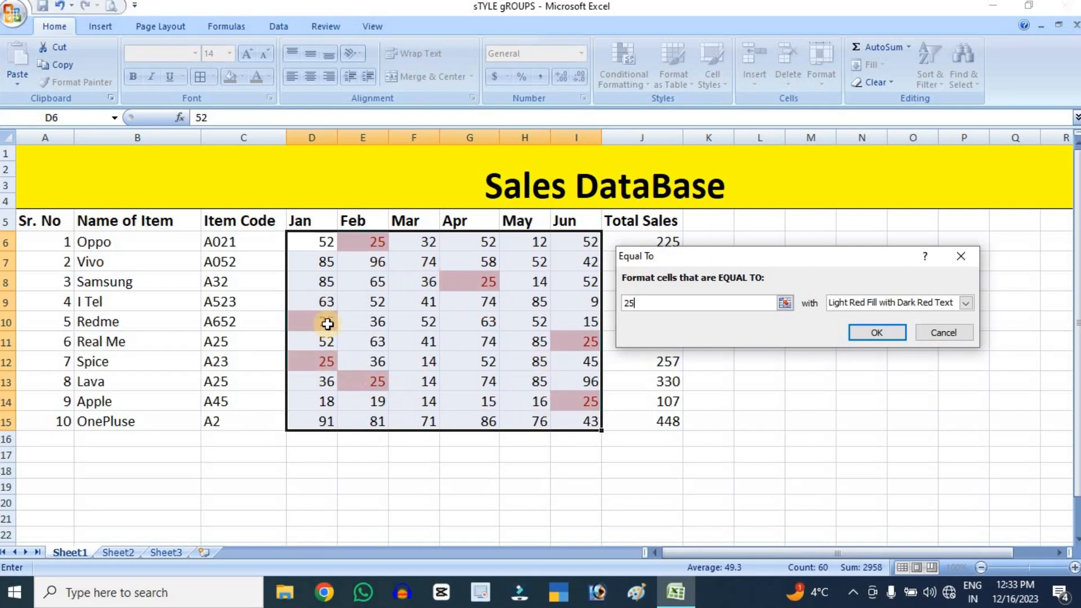
pyautogui.click(936, 328)
pyautogui.click(615, 71)
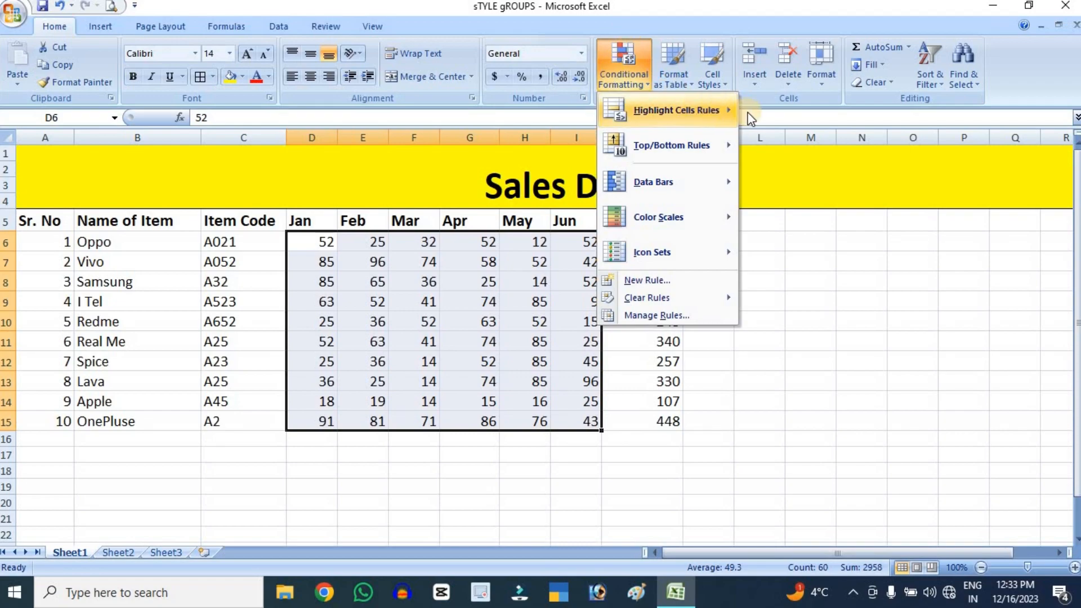
pyautogui.moveTo(727, 111)
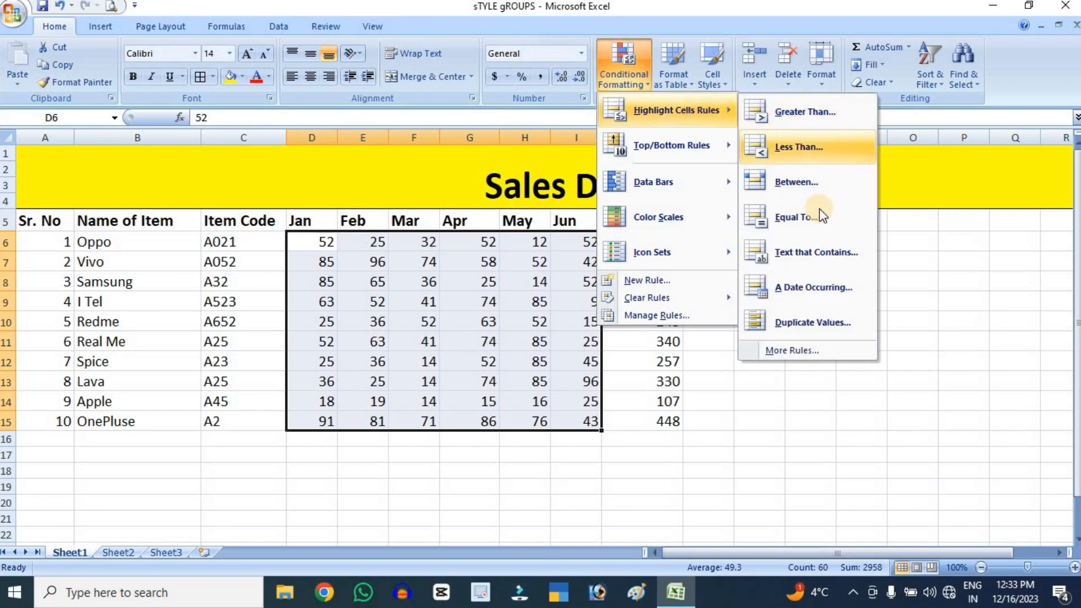
pyautogui.click(826, 258)
pyautogui.click(931, 335)
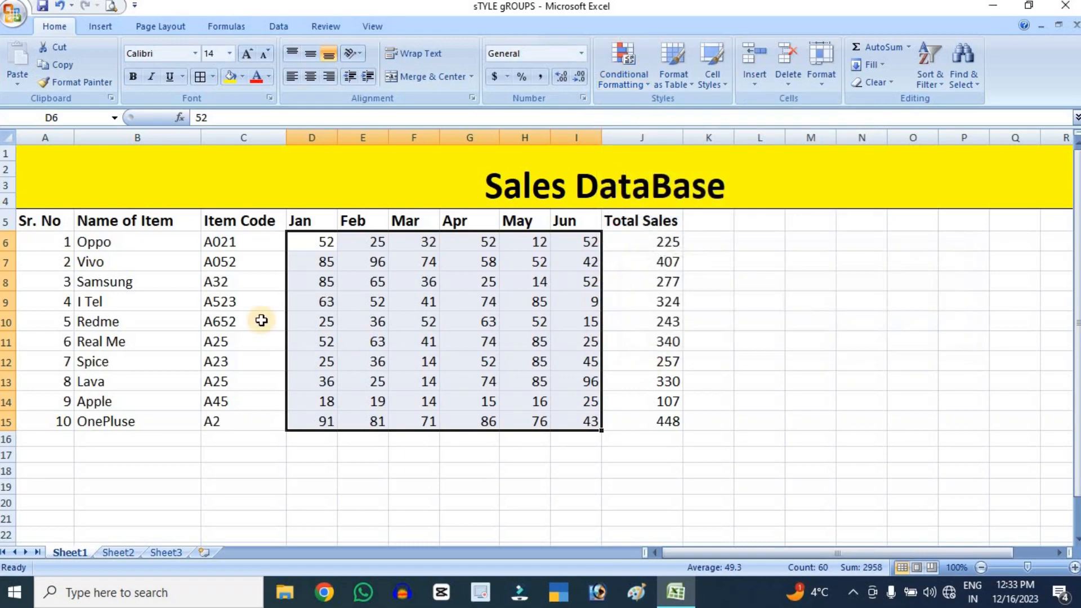
# Preview a Text That Contains rule for "mAY" on the whole table including headers, A5:J15, and dismiss it without applying
pyautogui.click(59, 176)
pyautogui.moveTo(32, 221); pyautogui.dragTo(140, 243)
pyautogui.moveTo(361, 269); pyautogui.dragTo(649, 412)
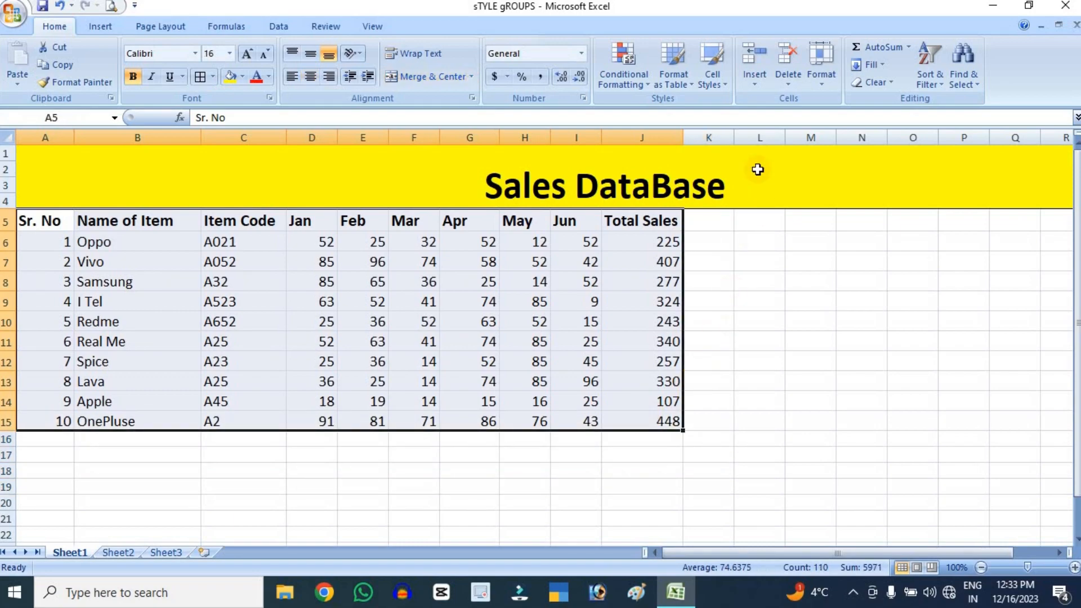
pyautogui.click(624, 68)
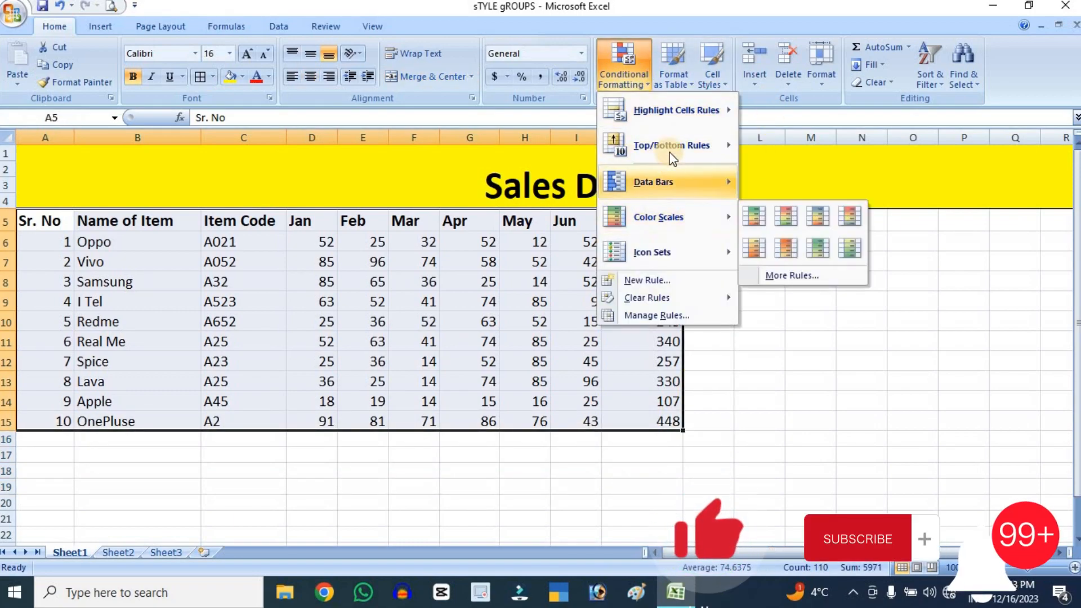
pyautogui.moveTo(675, 112)
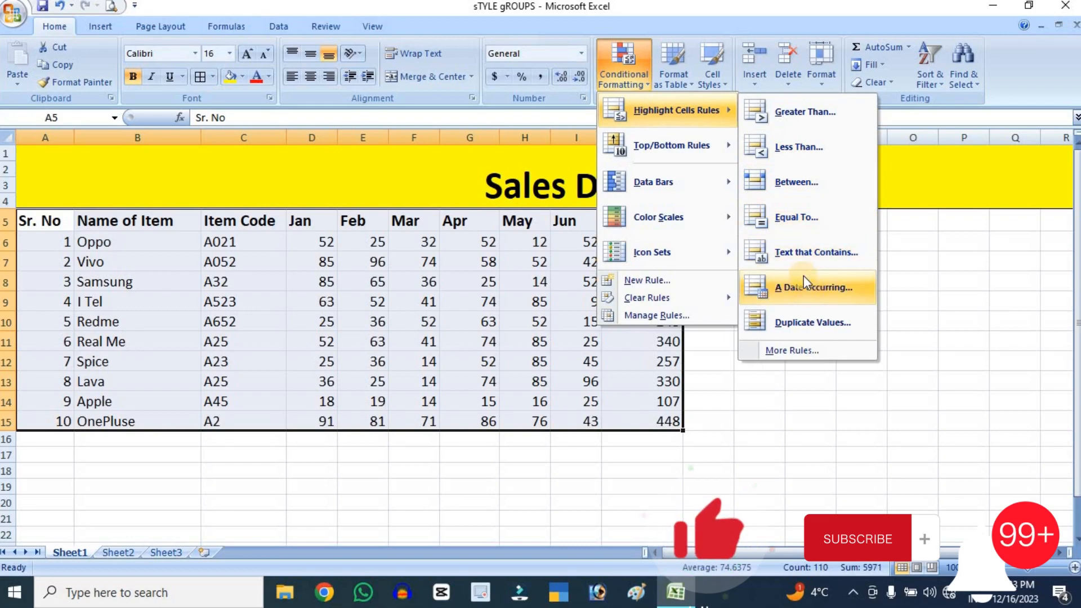
pyautogui.click(831, 265)
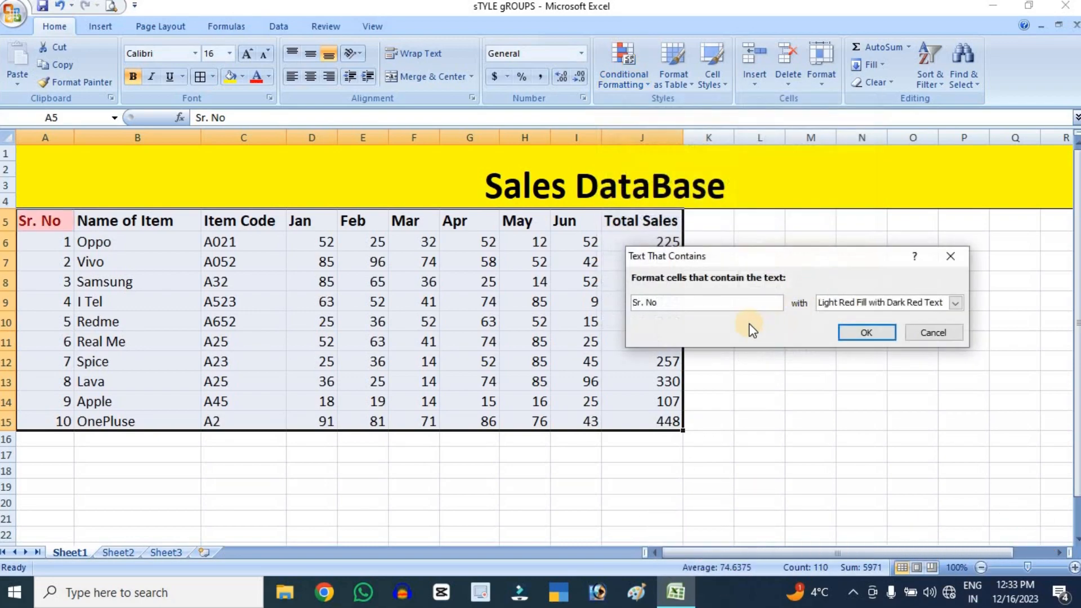
pyautogui.moveTo(677, 303); pyautogui.dragTo(569, 288)
pyautogui.write('mAY')
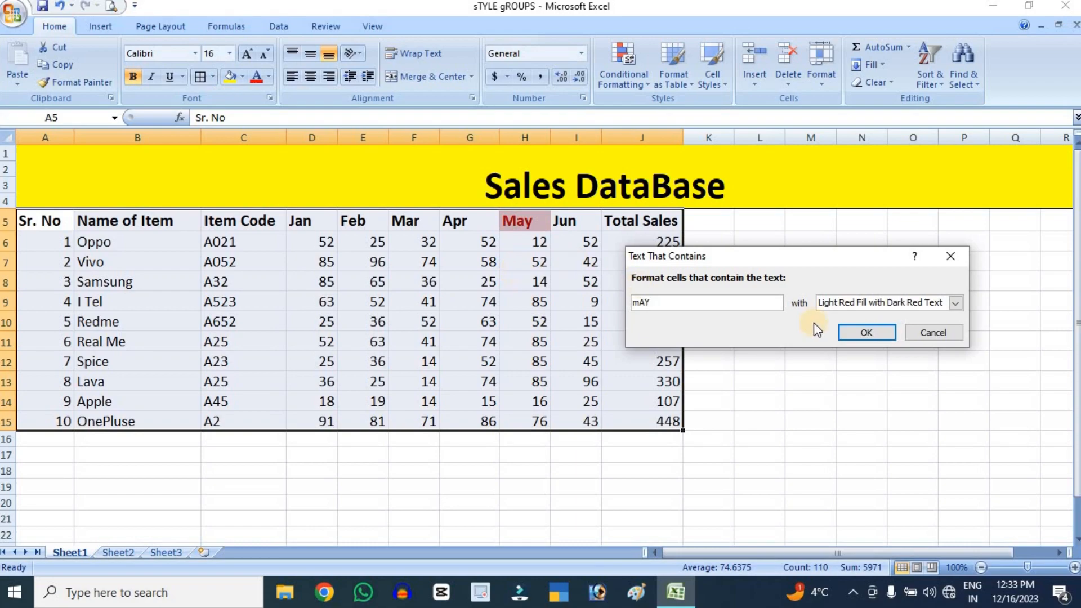
pyautogui.click(922, 338)
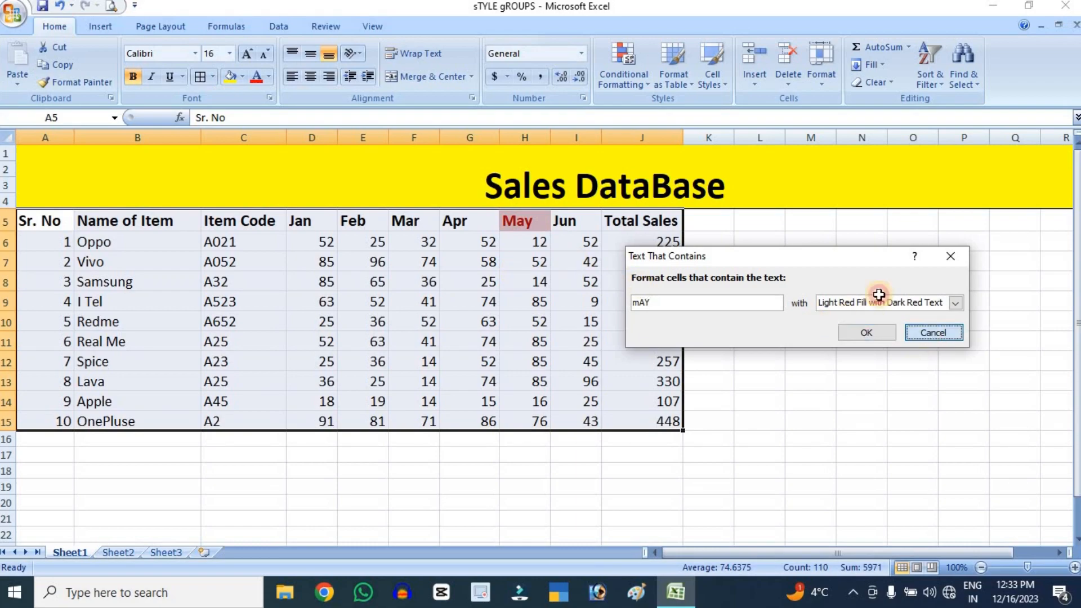
# Preview a Duplicate Values highlight rule on the whole table A5:J15 for Duplicate and for Unique values, and dismiss it without applying
pyautogui.click(639, 74)
pyautogui.moveTo(692, 106)
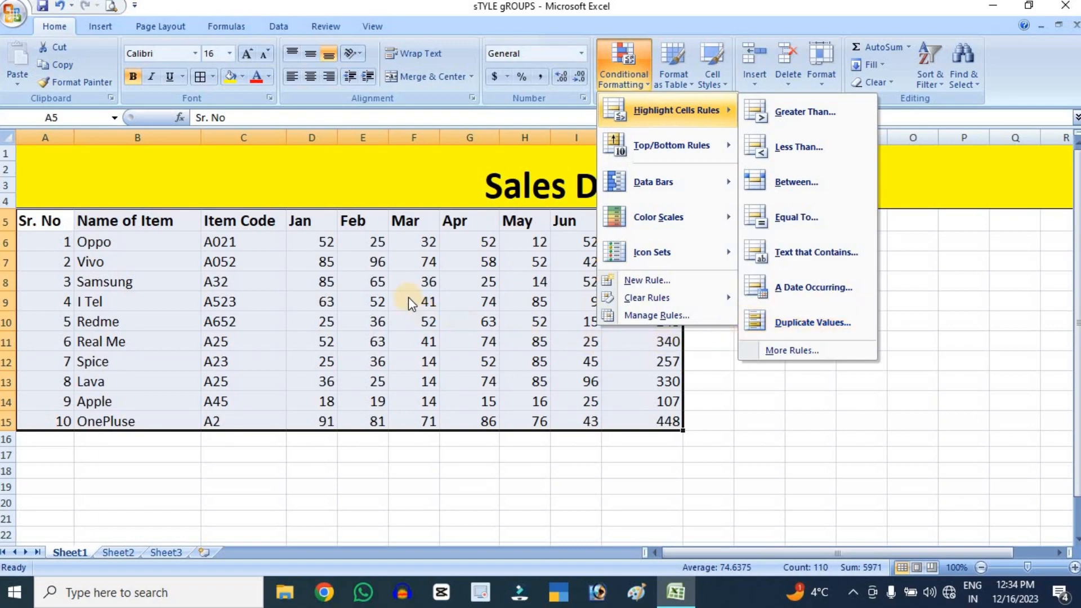
pyautogui.click(792, 329)
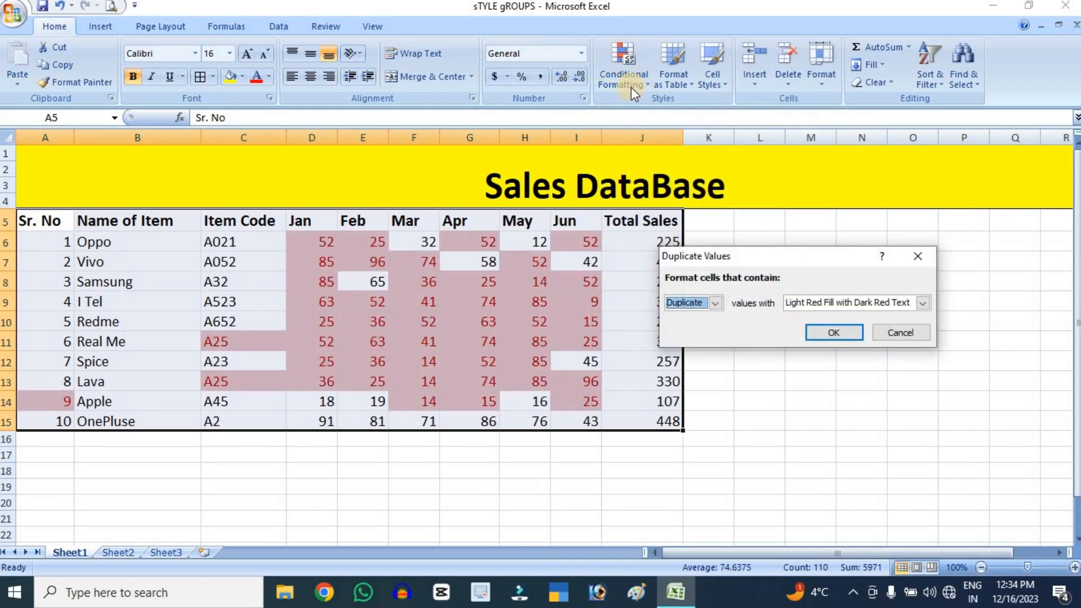
pyautogui.press('Escape')
pyautogui.click(624, 73)
pyautogui.click(695, 328)
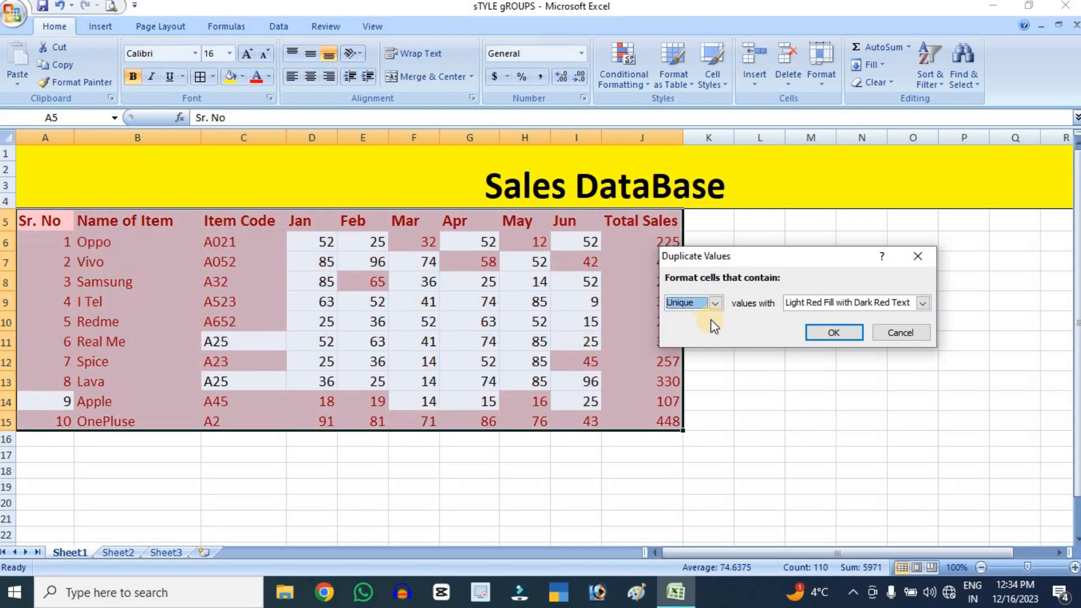
pyautogui.click(715, 304)
pyautogui.click(698, 318)
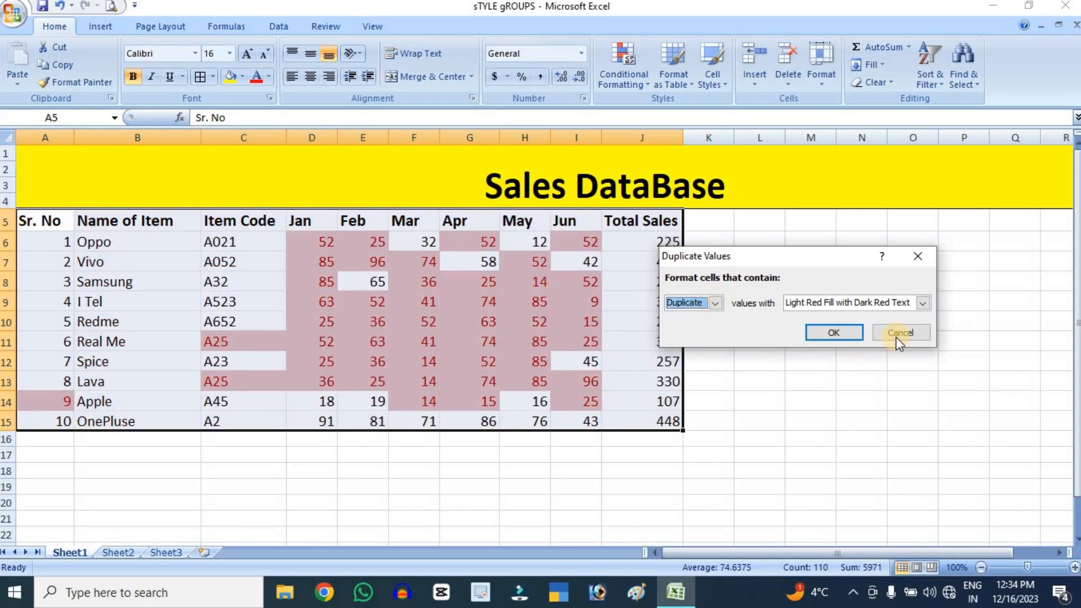
pyautogui.click(903, 334)
# Preview a Top 10 Items rule on the whole table A5:J15, and dismiss it without applying
pyautogui.click(622, 73)
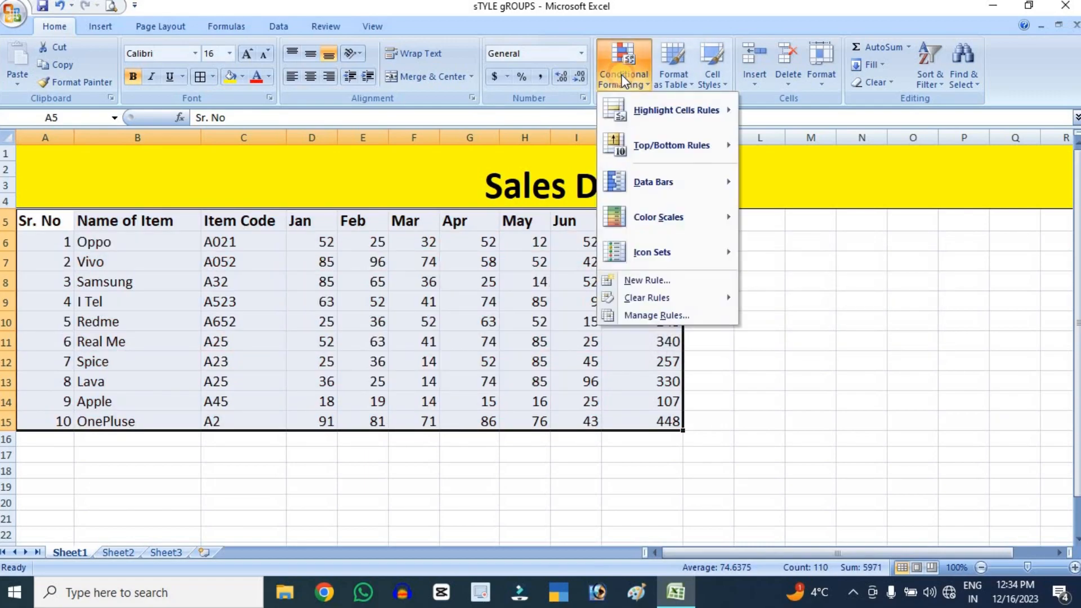
pyautogui.moveTo(647, 147)
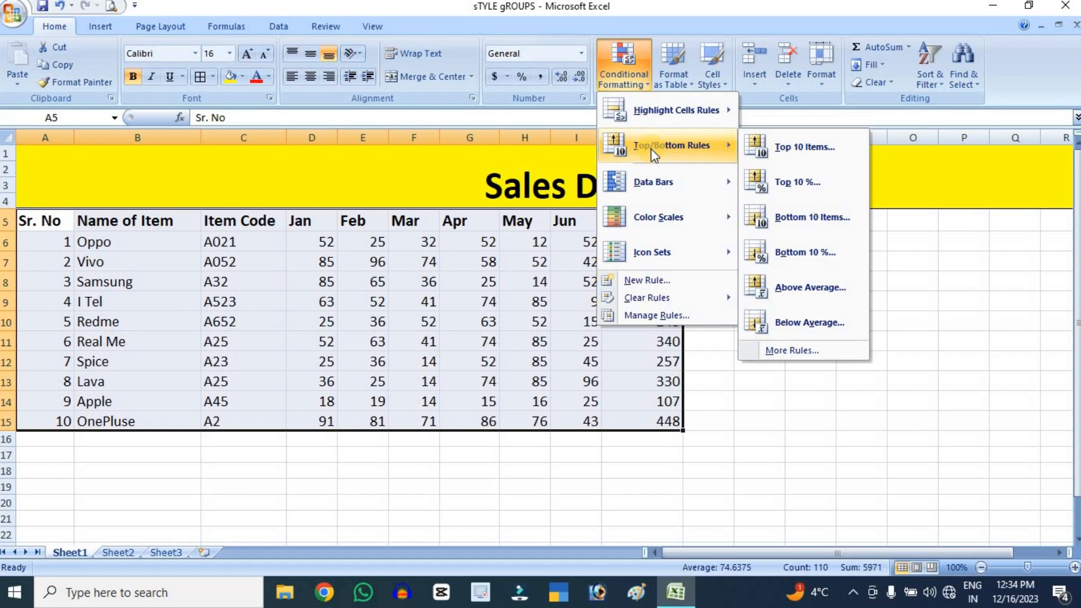
pyautogui.click(808, 150)
pyautogui.click(710, 304)
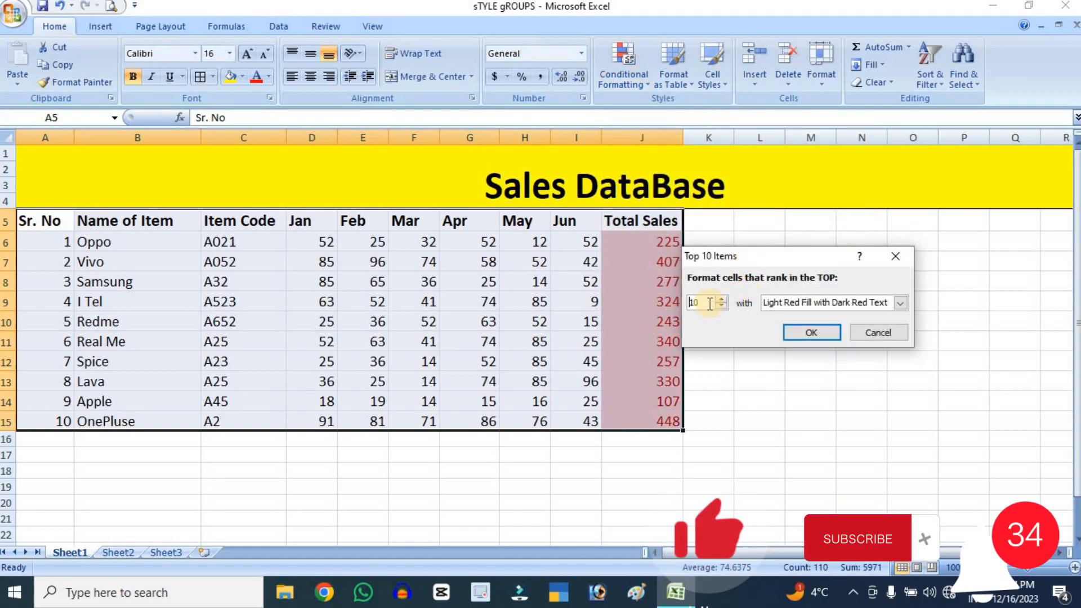
pyautogui.click(876, 334)
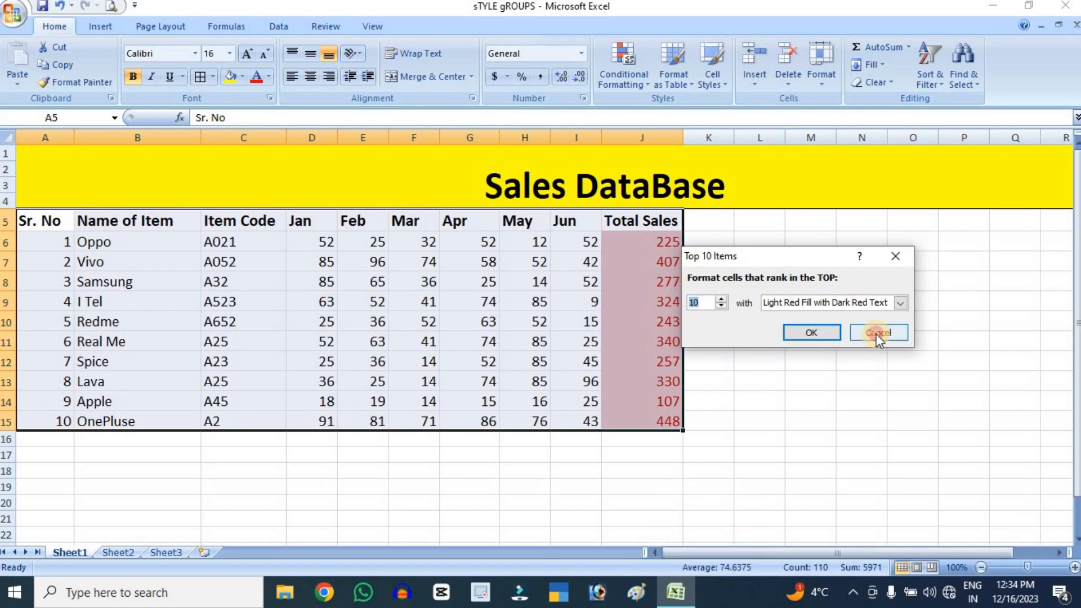
pyautogui.click(931, 362)
# Preview a Top 10 Items rule on only the monthly figures, D6:I15, and dismiss it without applying
pyautogui.moveTo(304, 240); pyautogui.dragTo(568, 421)
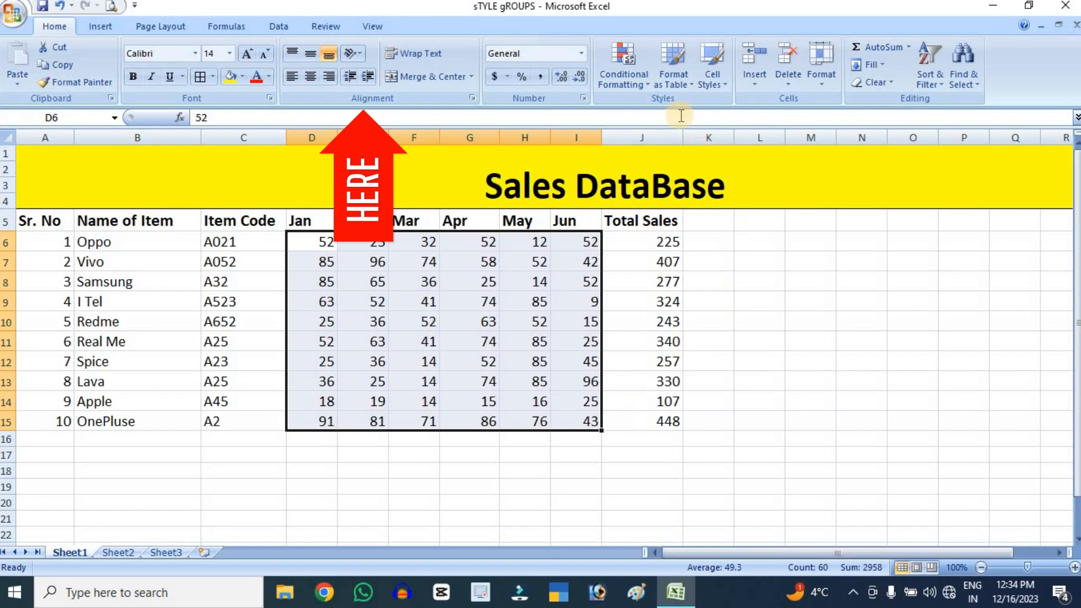
pyautogui.click(623, 71)
pyautogui.moveTo(662, 152)
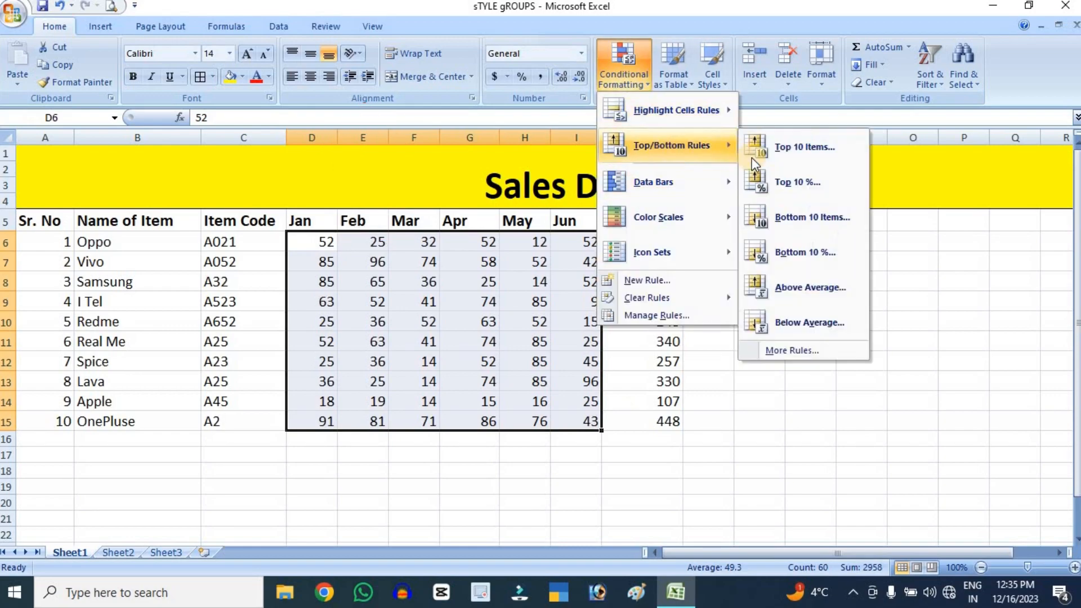
pyautogui.click(805, 148)
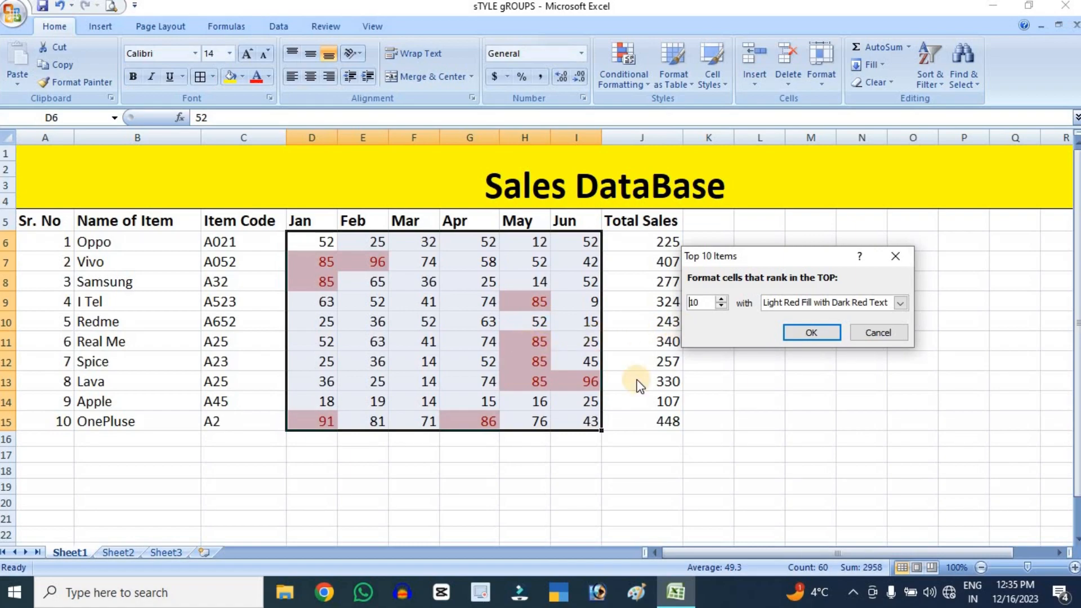
pyautogui.click(876, 334)
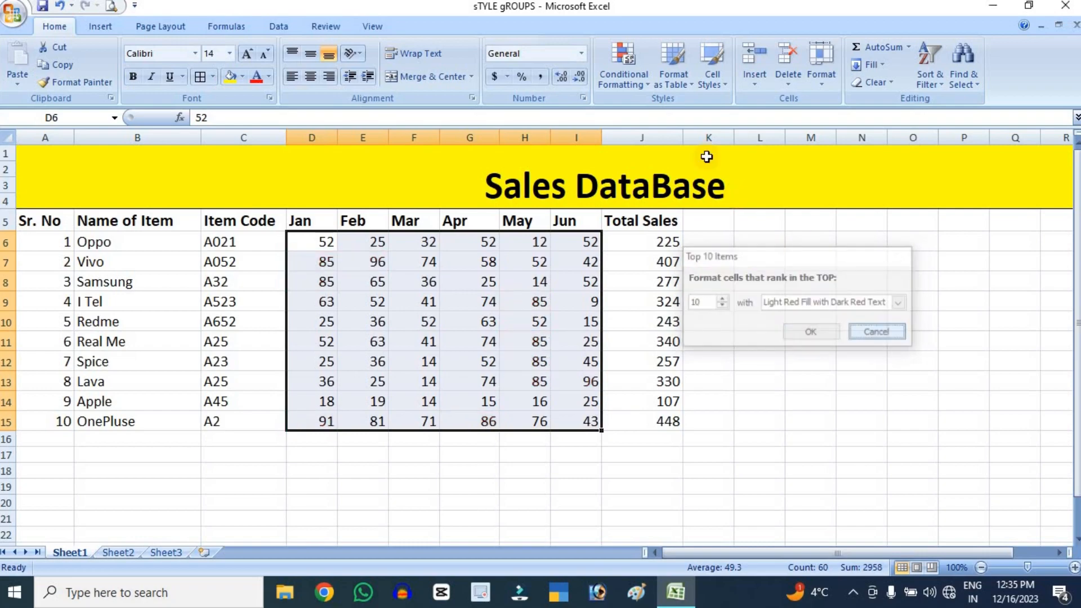
# Preview a Top 10% rule on the monthly sales figures, and dismiss it without applying
pyautogui.click(603, 59)
pyautogui.moveTo(670, 145)
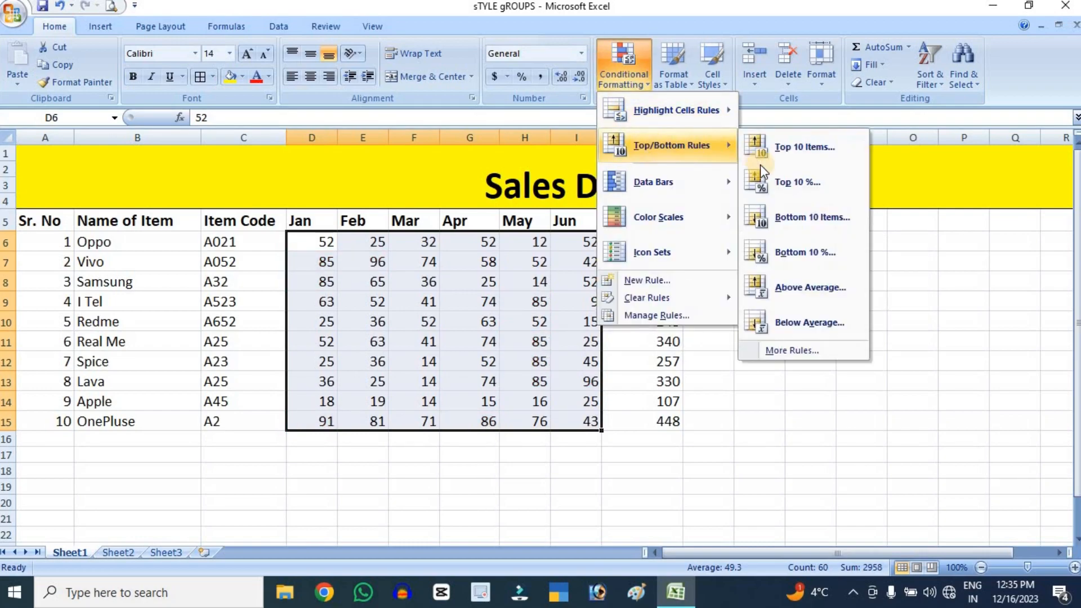
pyautogui.click(804, 183)
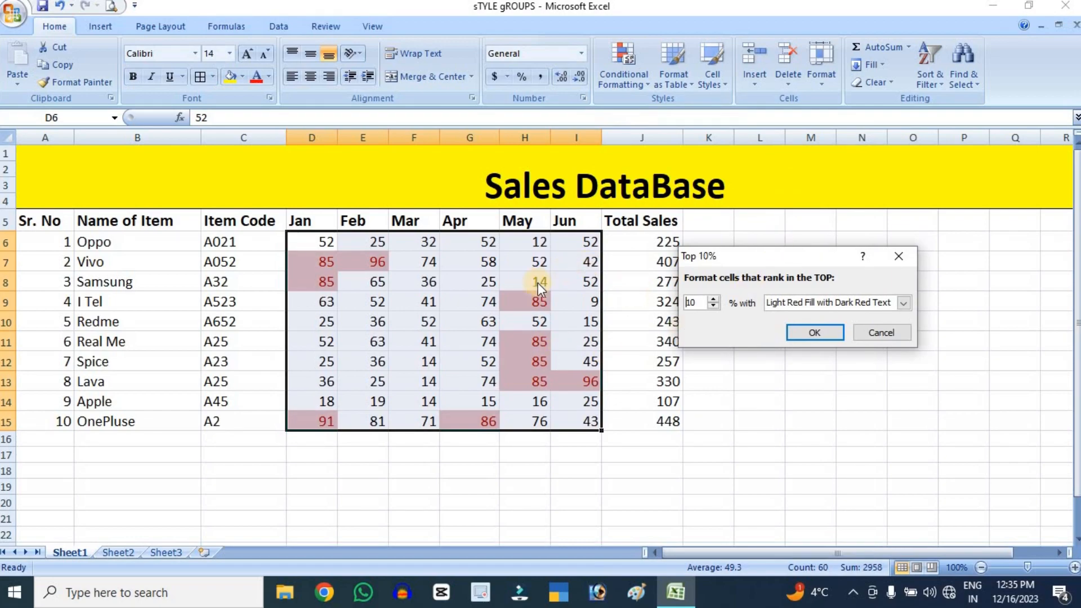
pyautogui.click(861, 336)
# Preview a Bottom 10 Items rule on the monthly sales figures, and dismiss it without applying
pyautogui.click(620, 68)
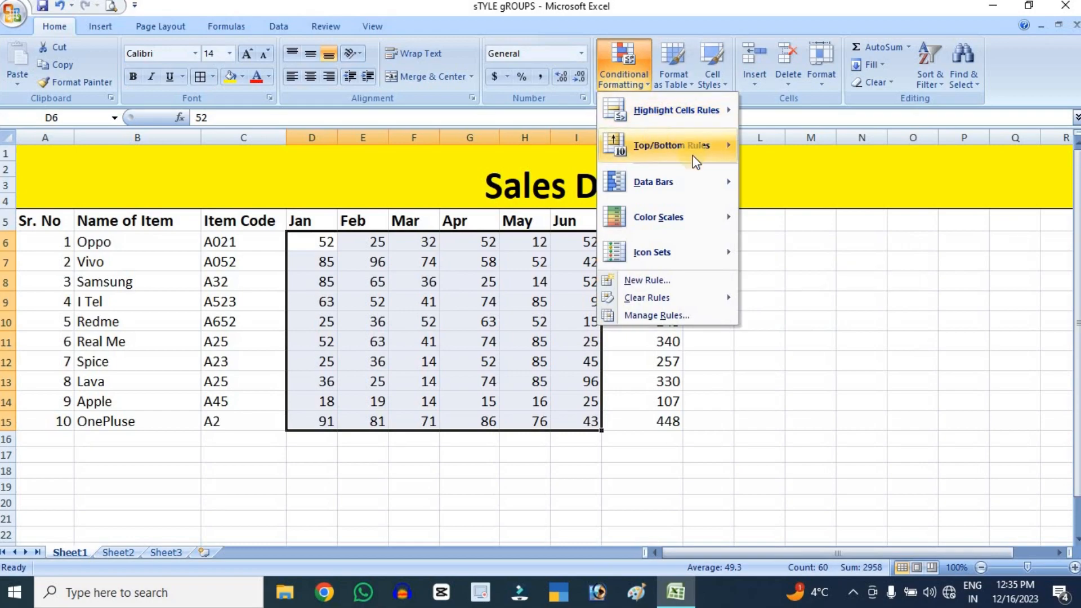
pyautogui.moveTo(676, 146)
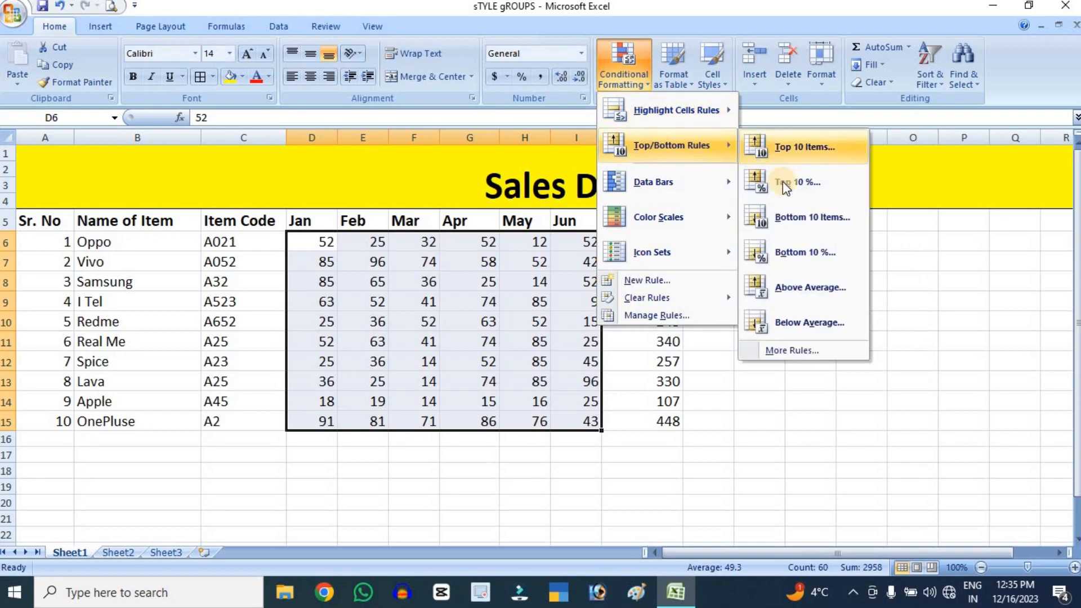
pyautogui.click(823, 218)
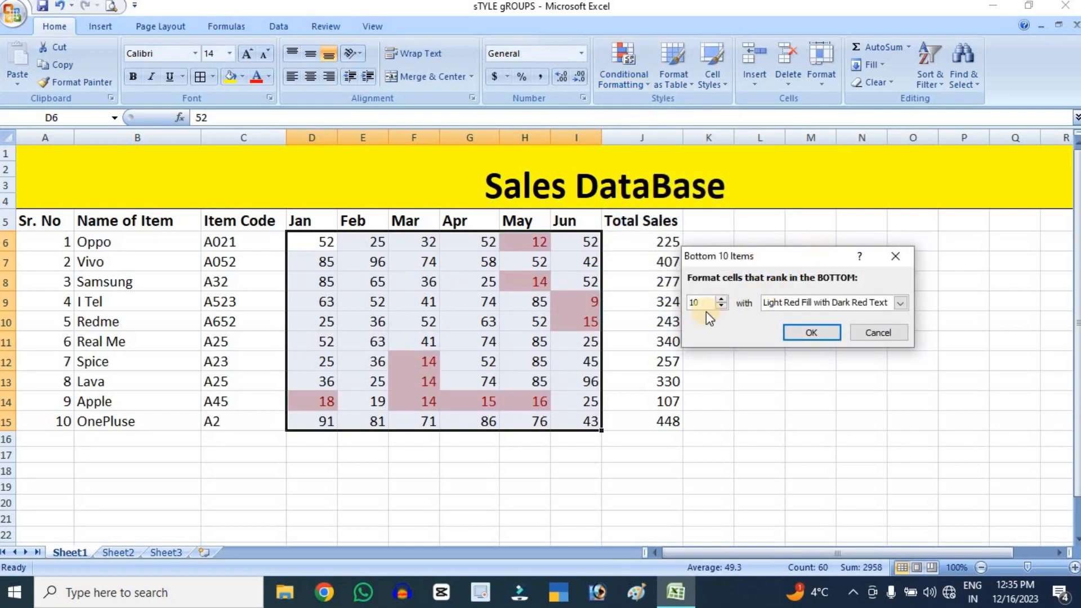
pyautogui.click(884, 336)
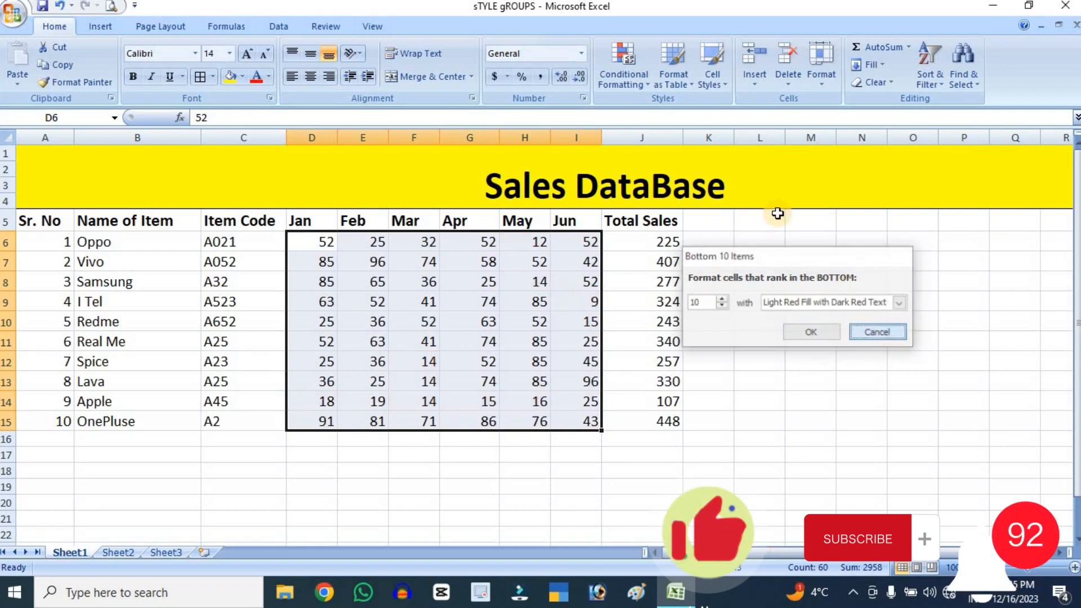
# Preview an Above Average rule on the monthly sales figures, and dismiss it without applying
pyautogui.click(624, 67)
pyautogui.moveTo(715, 149)
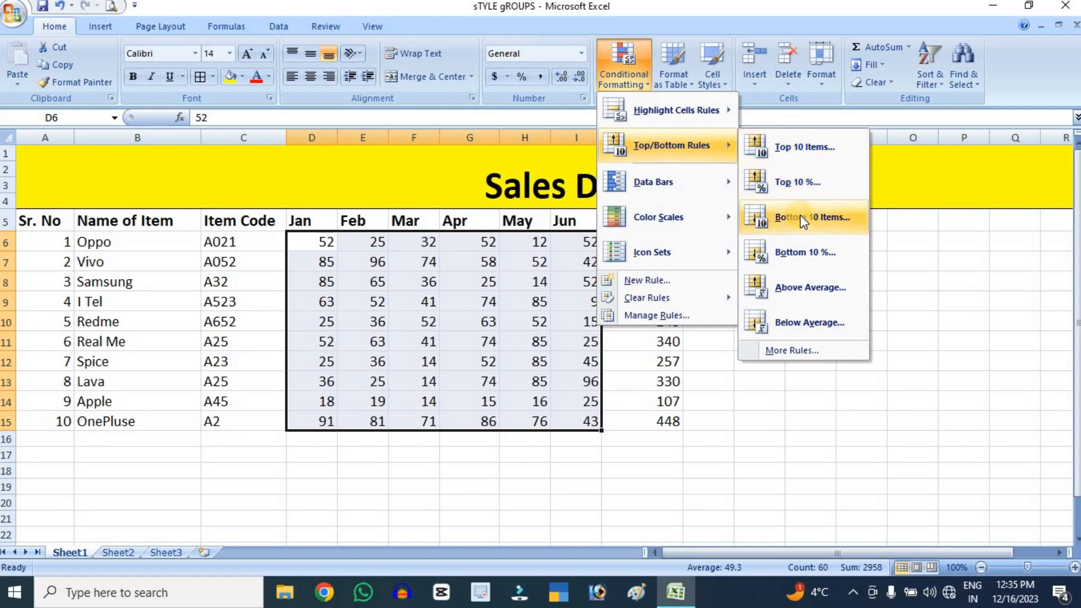
pyautogui.click(811, 284)
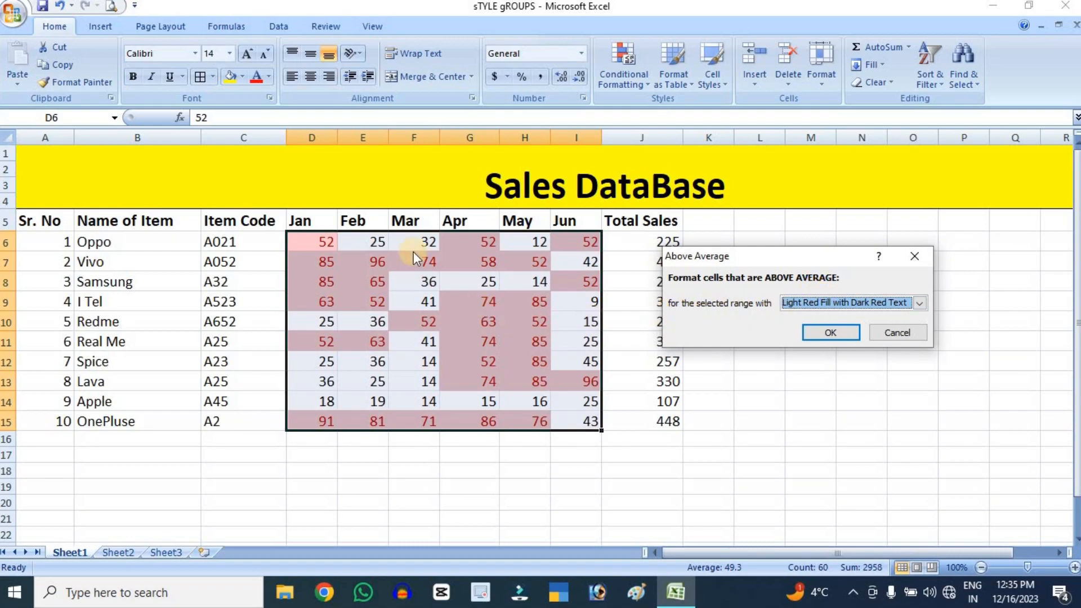
pyautogui.click(894, 333)
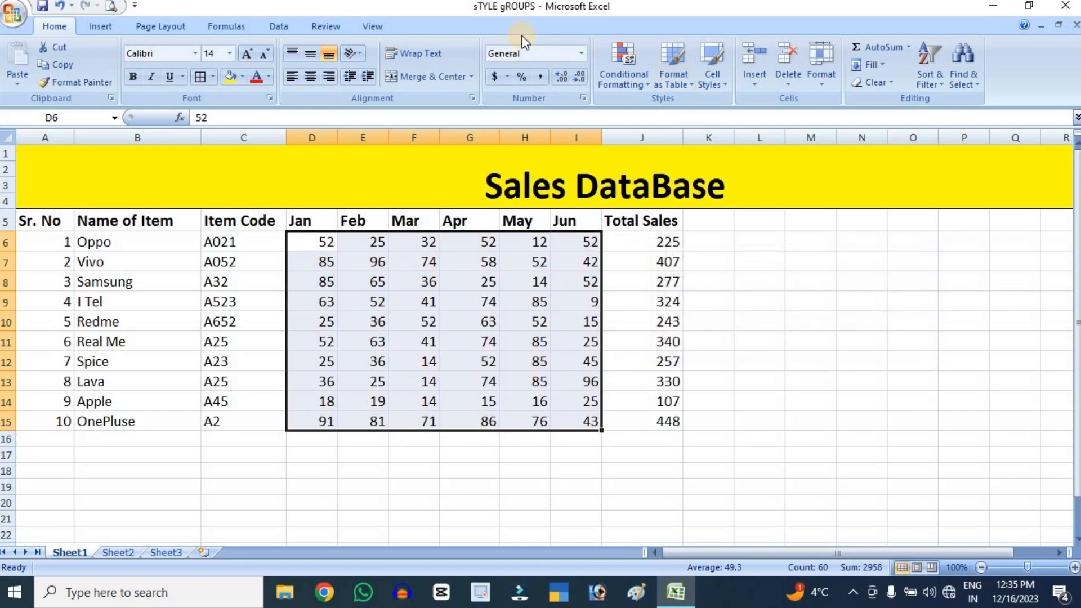
# Preview a Below Average rule on the monthly figures with Red Text and with Yellow Fill with Dark Yellow Text, and dismiss it without applying
pyautogui.click(619, 75)
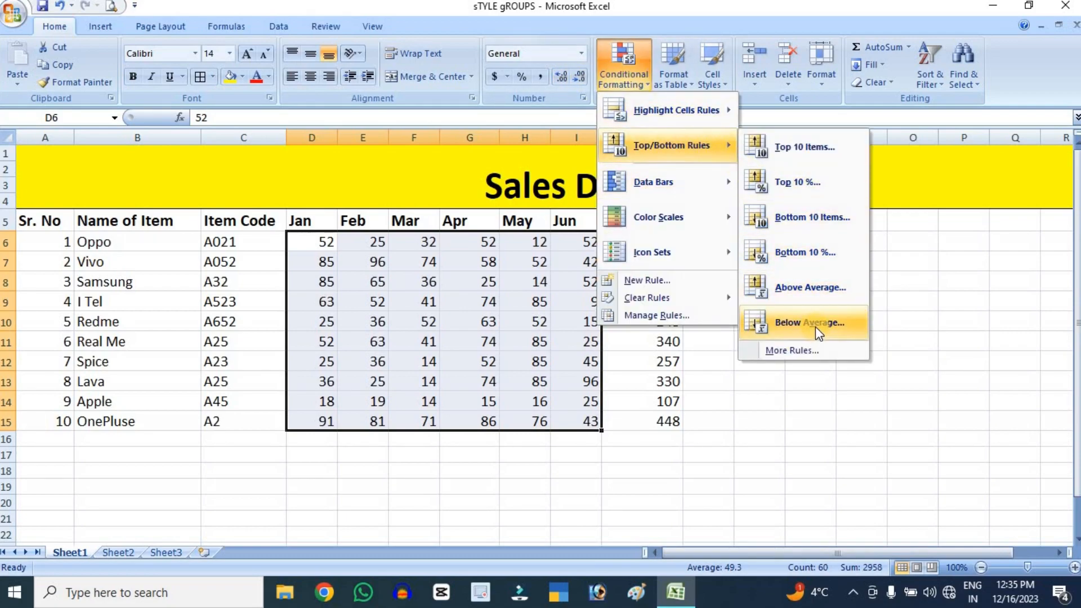
pyautogui.click(816, 326)
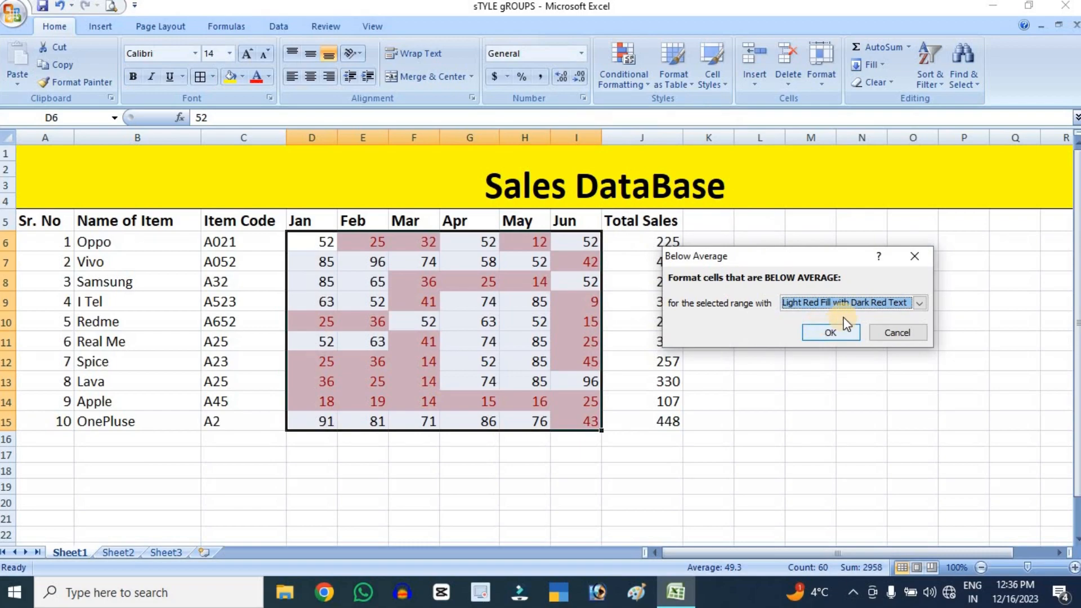
pyautogui.click(919, 303)
pyautogui.click(827, 365)
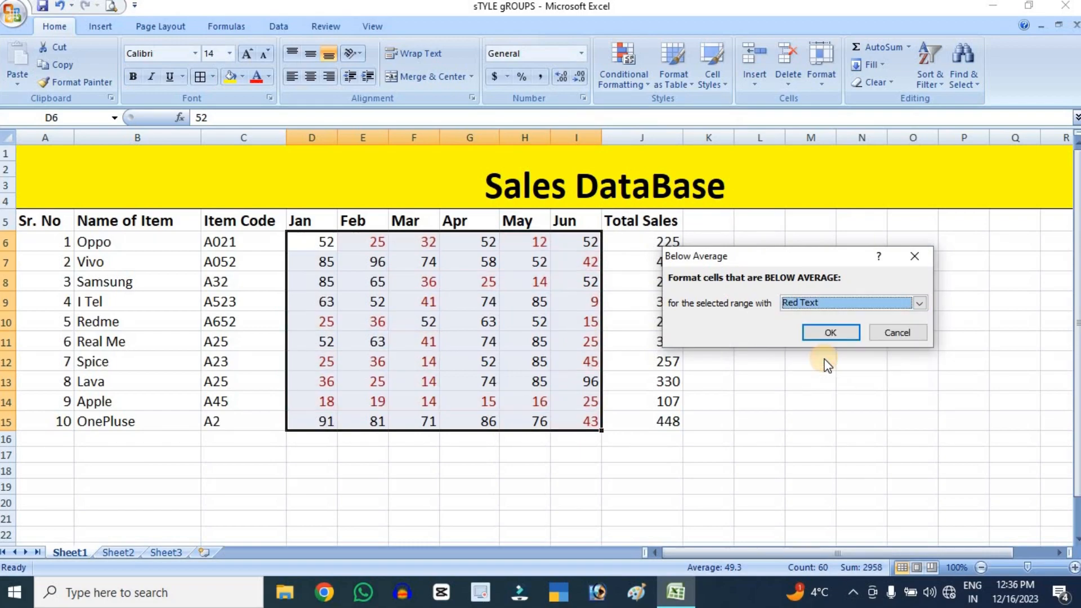
pyautogui.click(920, 302)
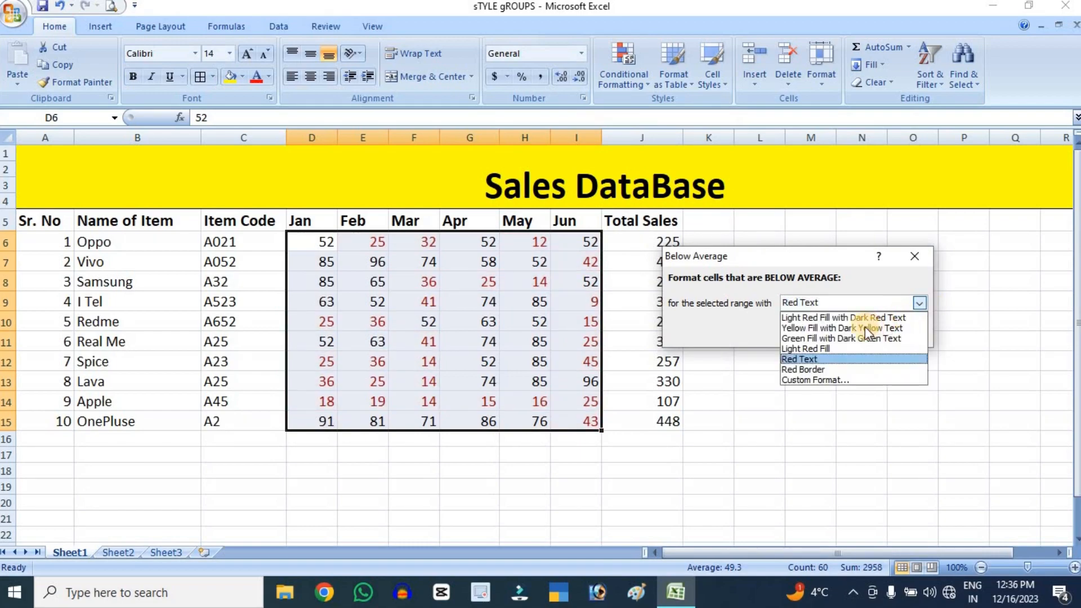
pyautogui.click(862, 327)
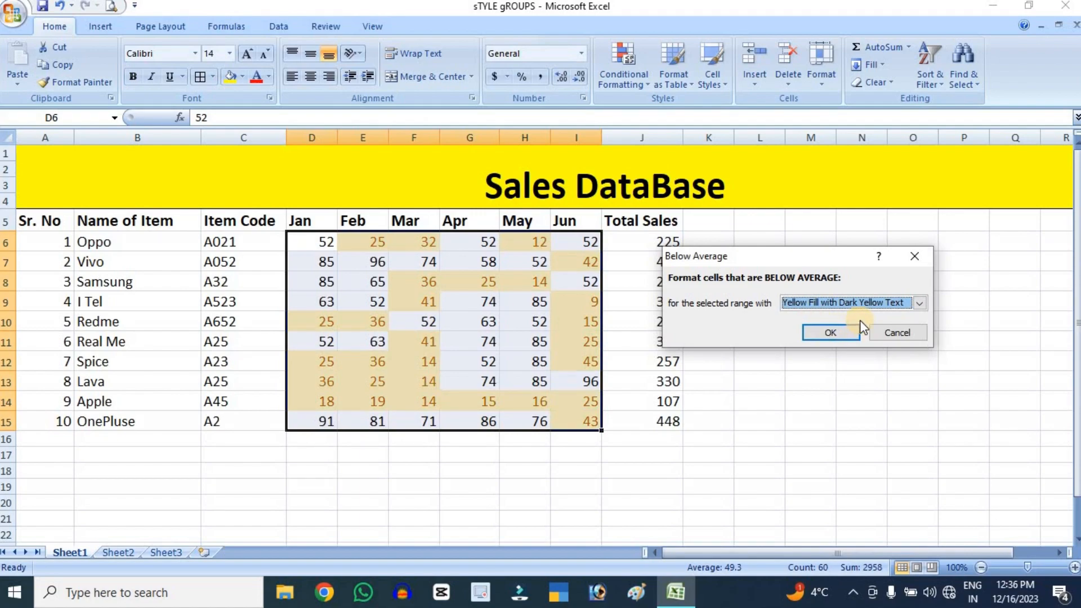
pyautogui.click(897, 334)
# Apply pink data bars to the monthly sales figures in D6:I15
pyautogui.click(607, 85)
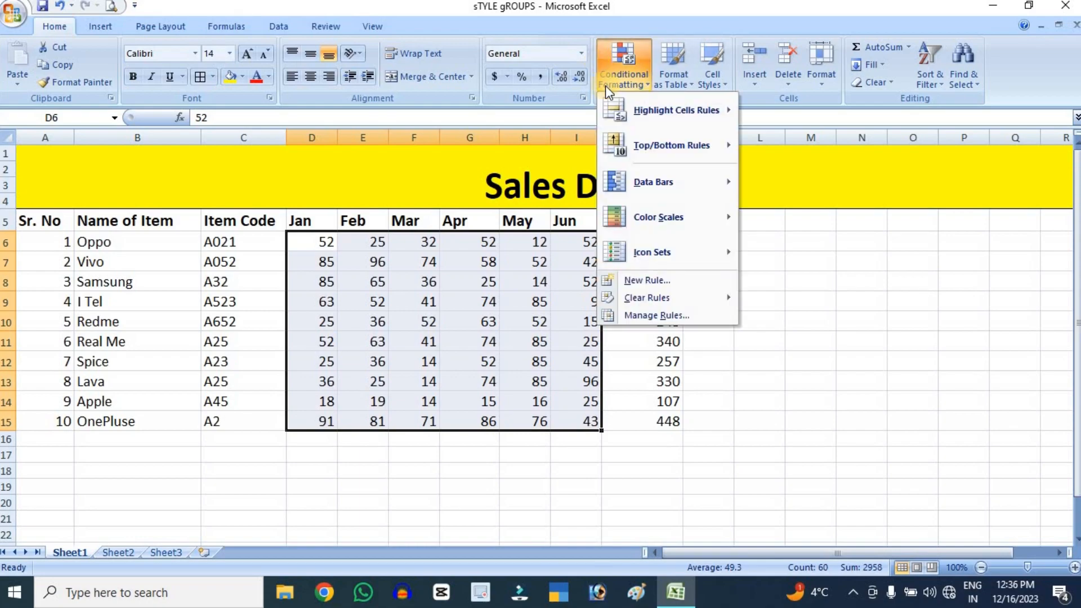
pyautogui.moveTo(677, 152)
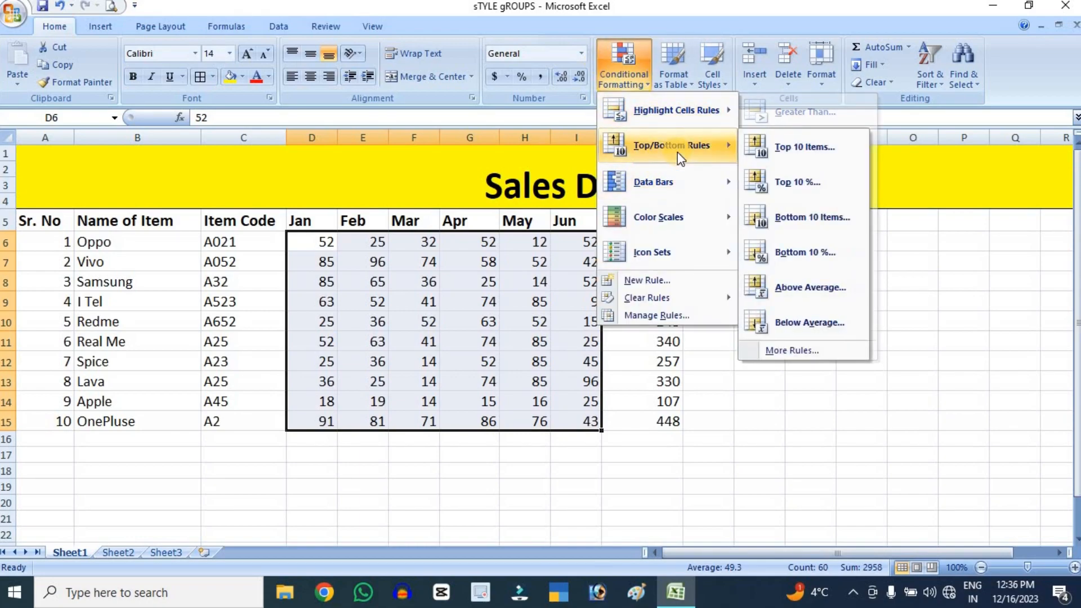
pyautogui.moveTo(680, 179)
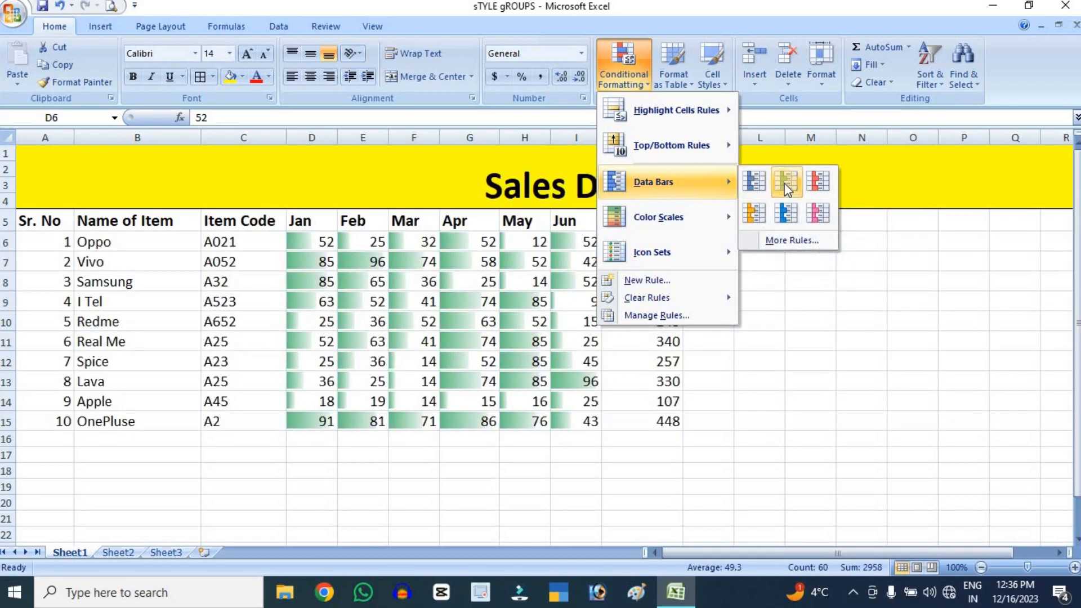
pyautogui.click(824, 212)
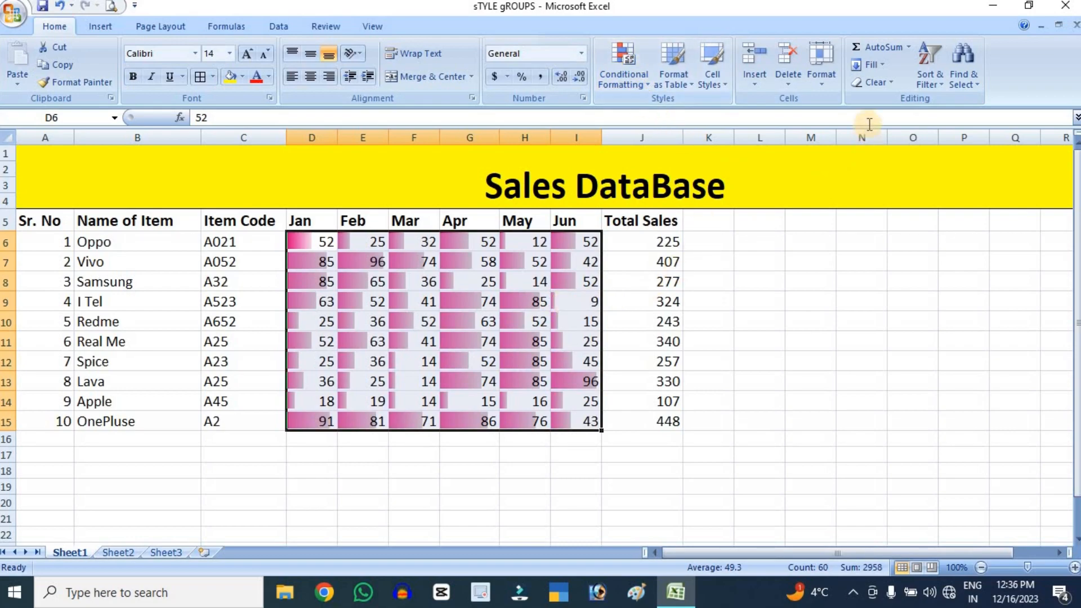
# Clear all formats from the monthly figures, and undo back to the original formatting without data bars
pyautogui.click(881, 83)
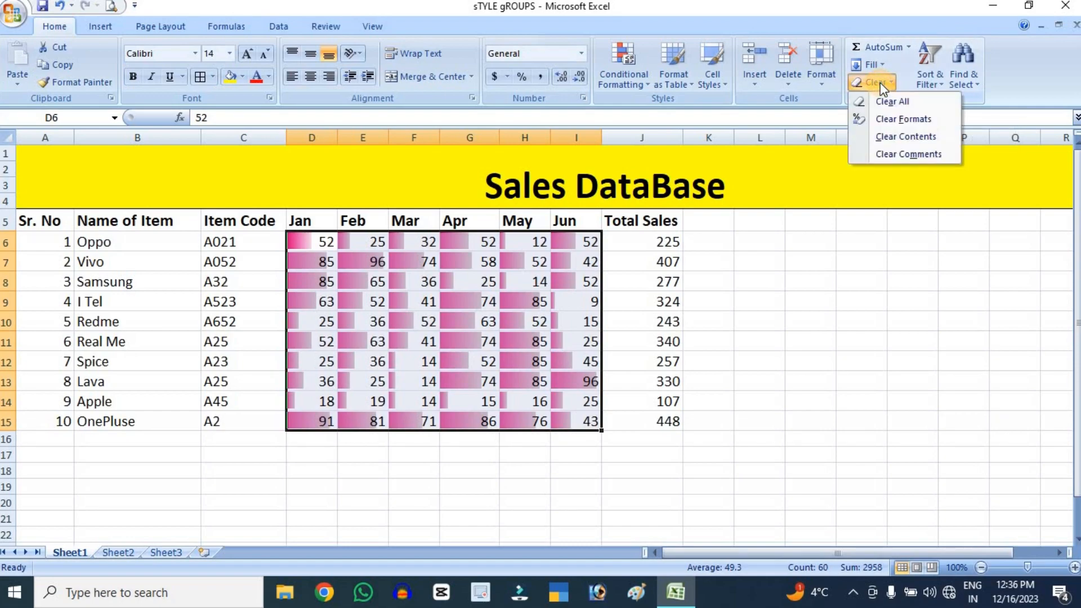
pyautogui.click(903, 117)
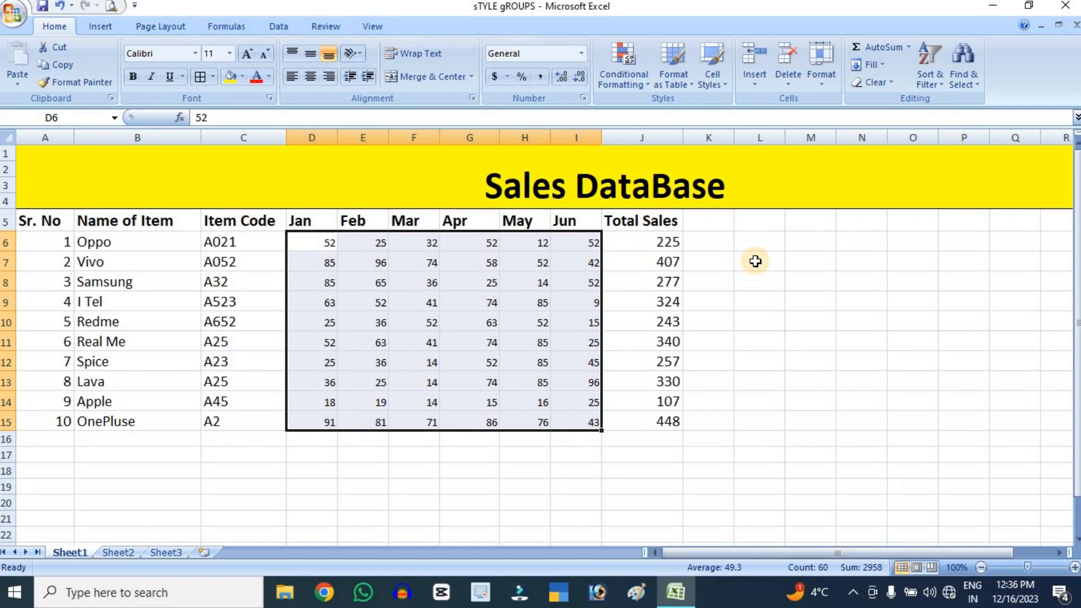
pyautogui.hotkey('ctrl', 'z')
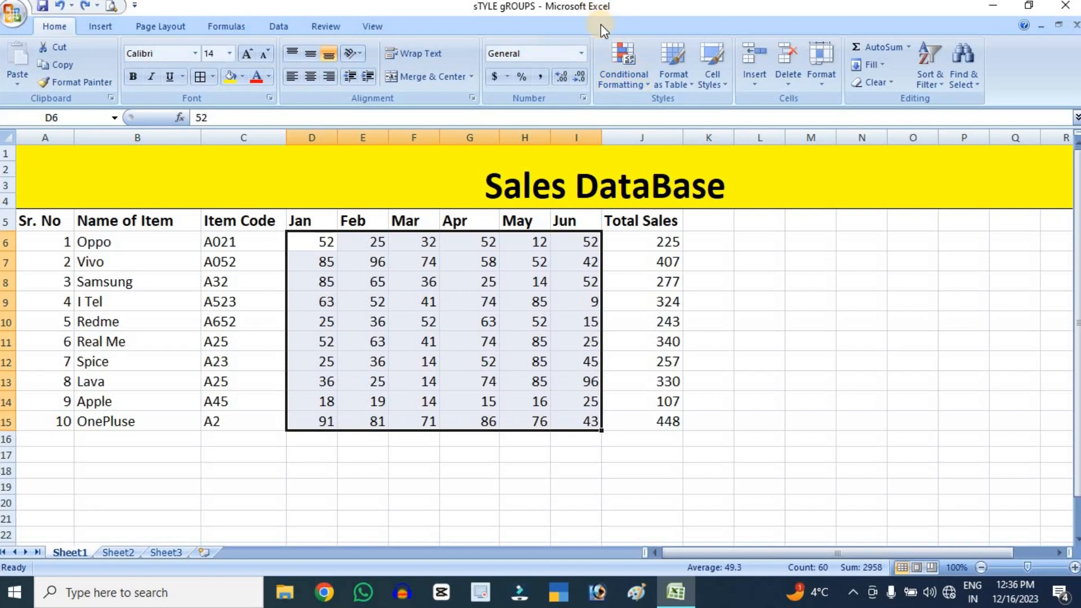
# Apply the Red - Yellow - Green color scale to the monthly sales figures in D6:I15
pyautogui.click(620, 52)
pyautogui.moveTo(681, 217)
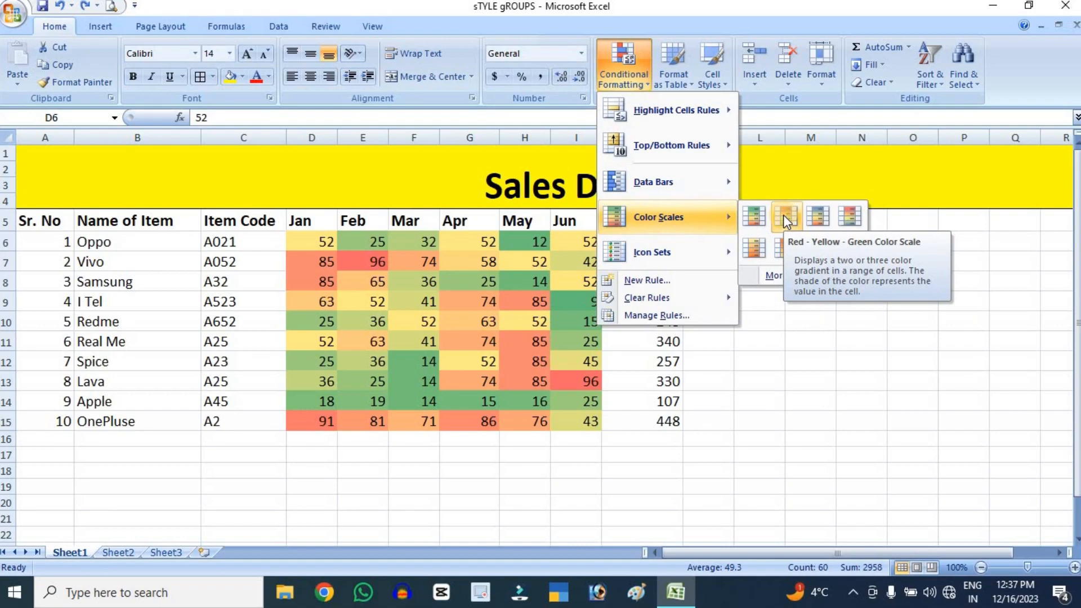
pyautogui.click(784, 216)
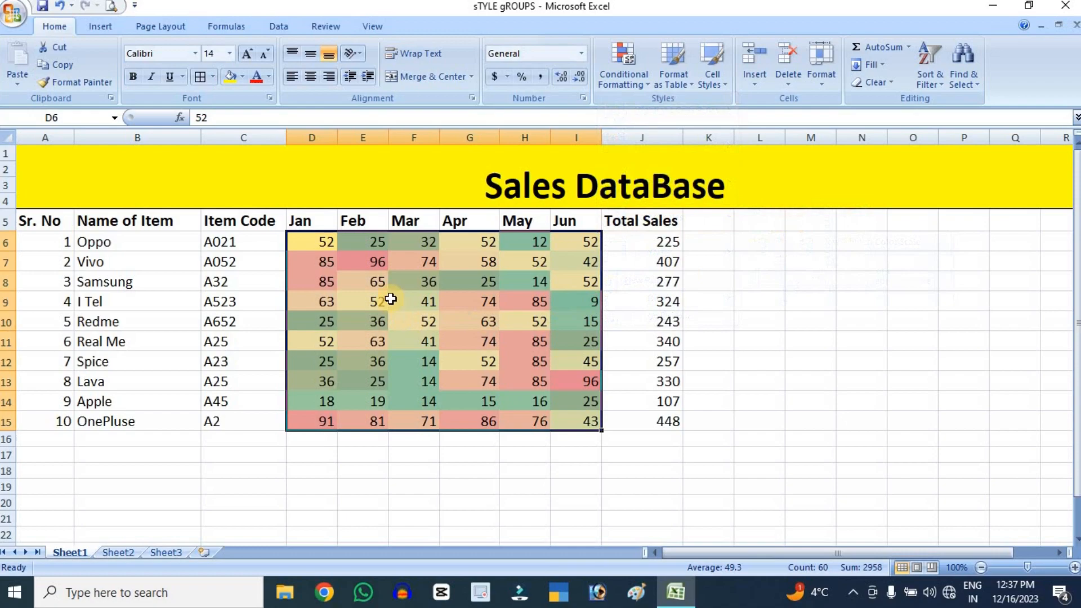
# Undo the Red - Yellow - Green color scale on the monthly sales figures in D6:I15
pyautogui.click(358, 261)
pyautogui.click(584, 384)
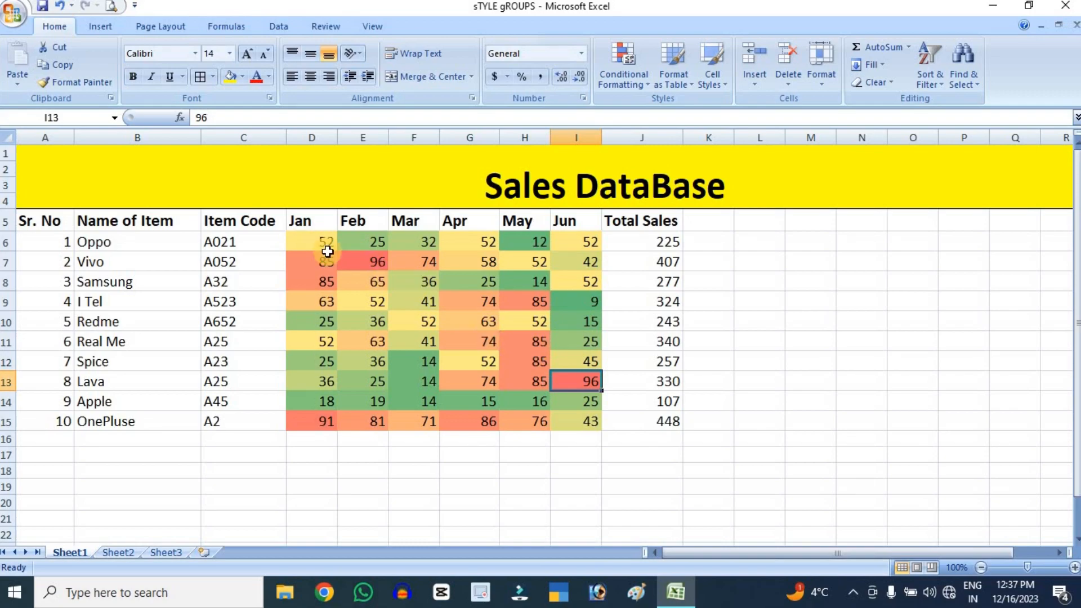
pyautogui.moveTo(324, 246); pyautogui.dragTo(586, 424)
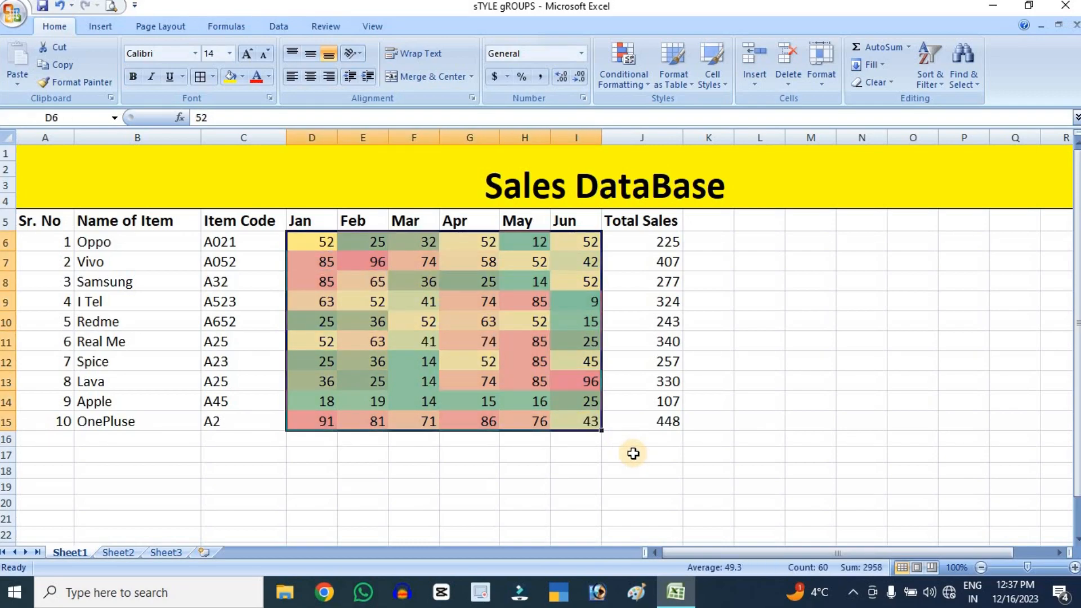
pyautogui.hotkey('ctrl', 'z')
# Preview icon sets such as the three flags on the monthly sales figures, and dismiss them without applying
pyautogui.click(619, 74)
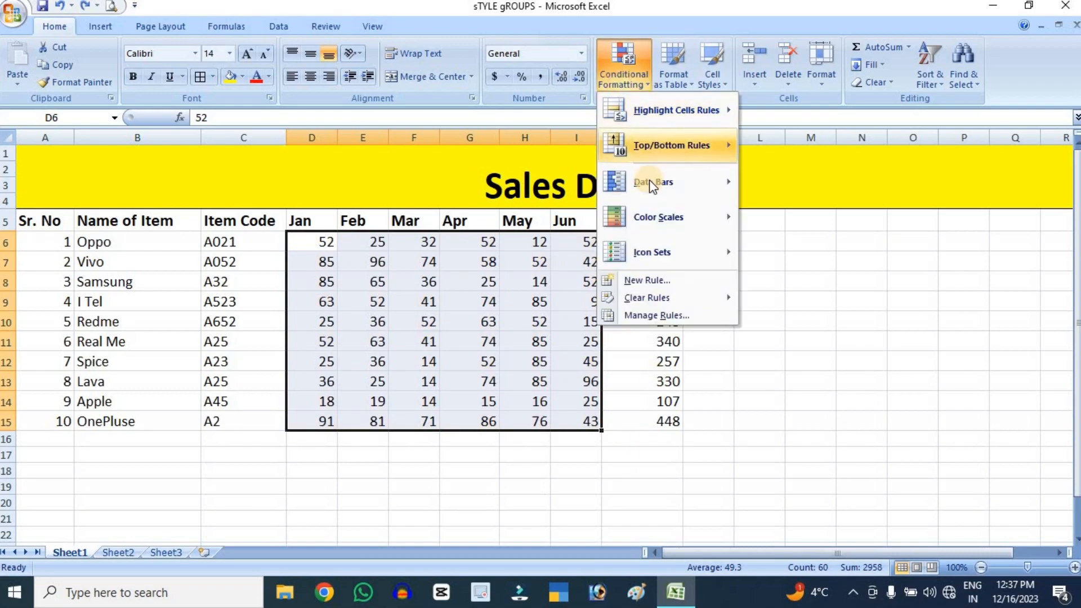
pyautogui.moveTo(654, 251)
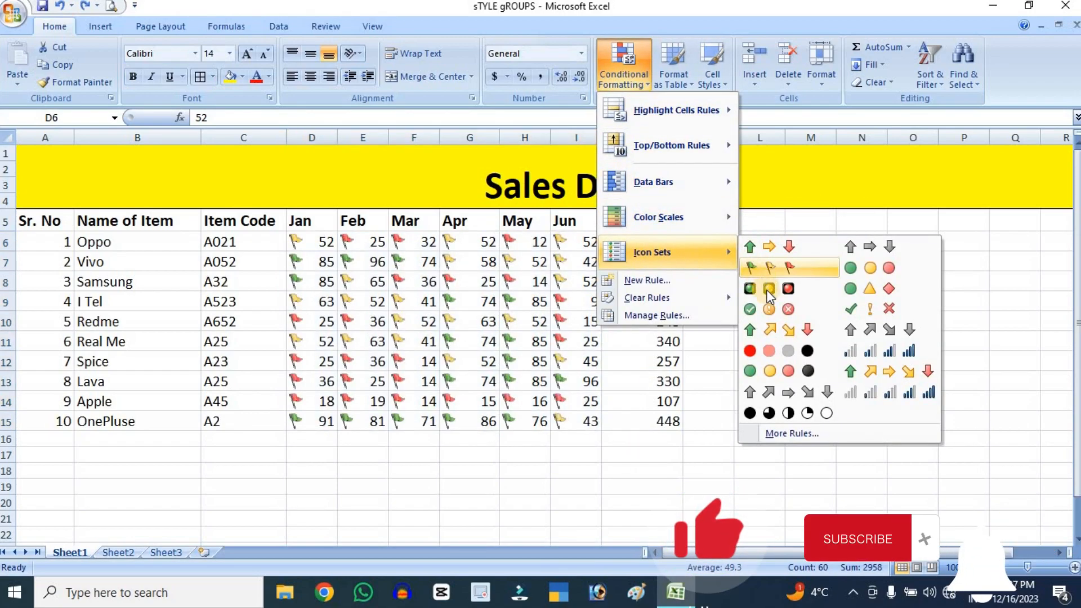
pyautogui.click(551, 383)
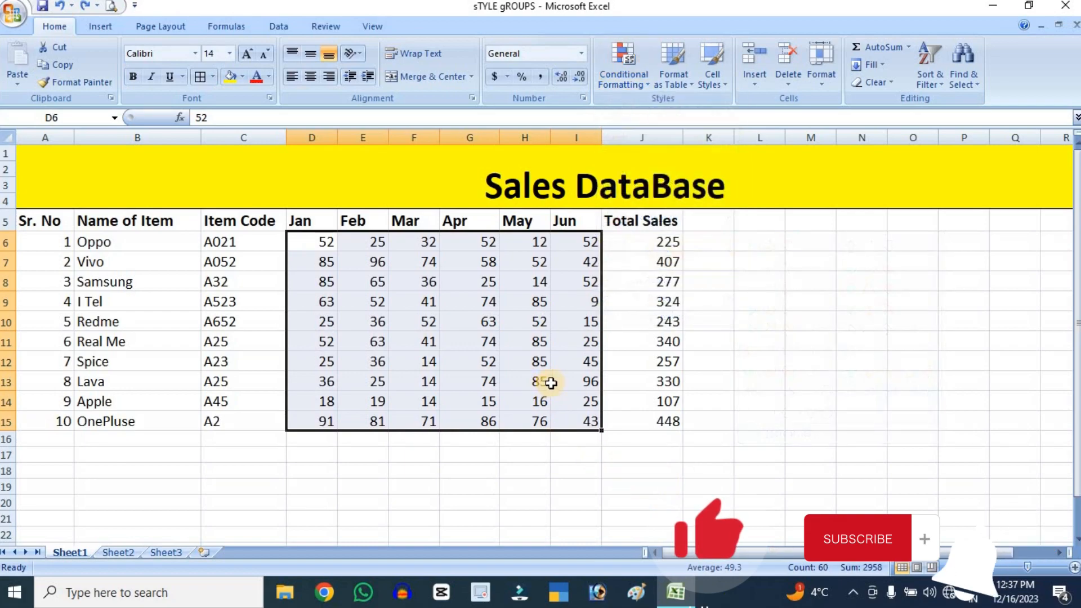
# Apply the circled check mark, exclamation and cross icon set to Lava's June figure in I13
pyautogui.click(578, 382)
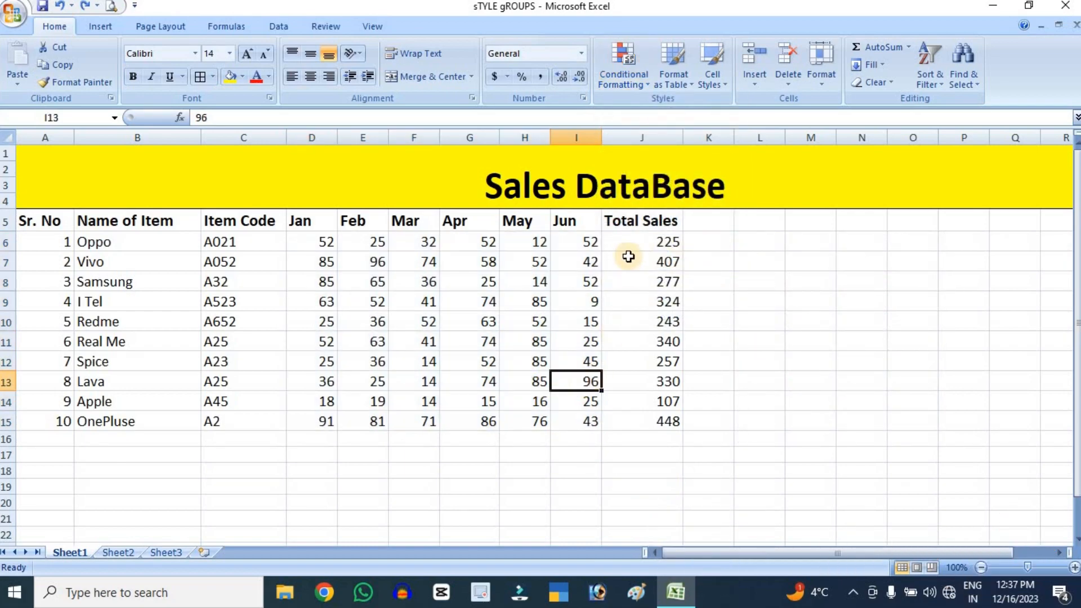
pyautogui.click(599, 88)
pyautogui.moveTo(704, 255)
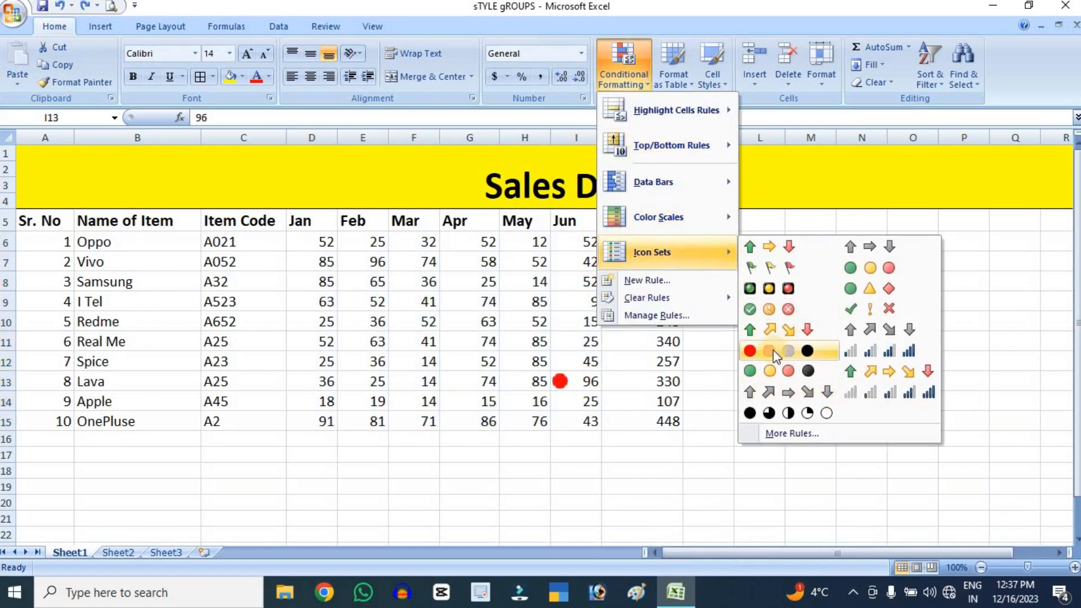
pyautogui.click(749, 308)
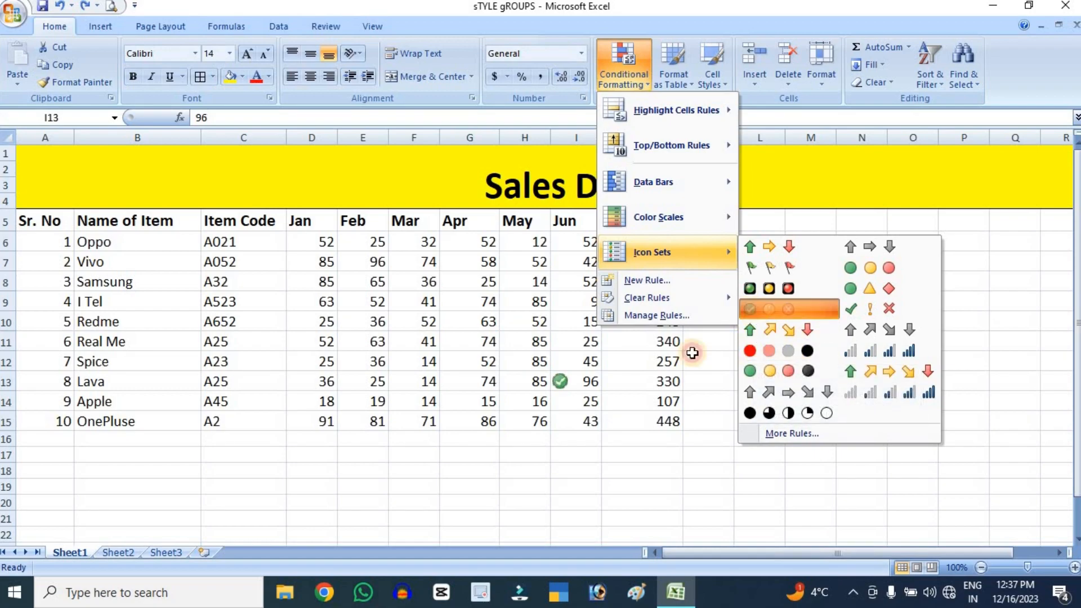
# Apply the red-to-black four-circle icon set to OnePluse's January figure in D15
pyautogui.click(328, 419)
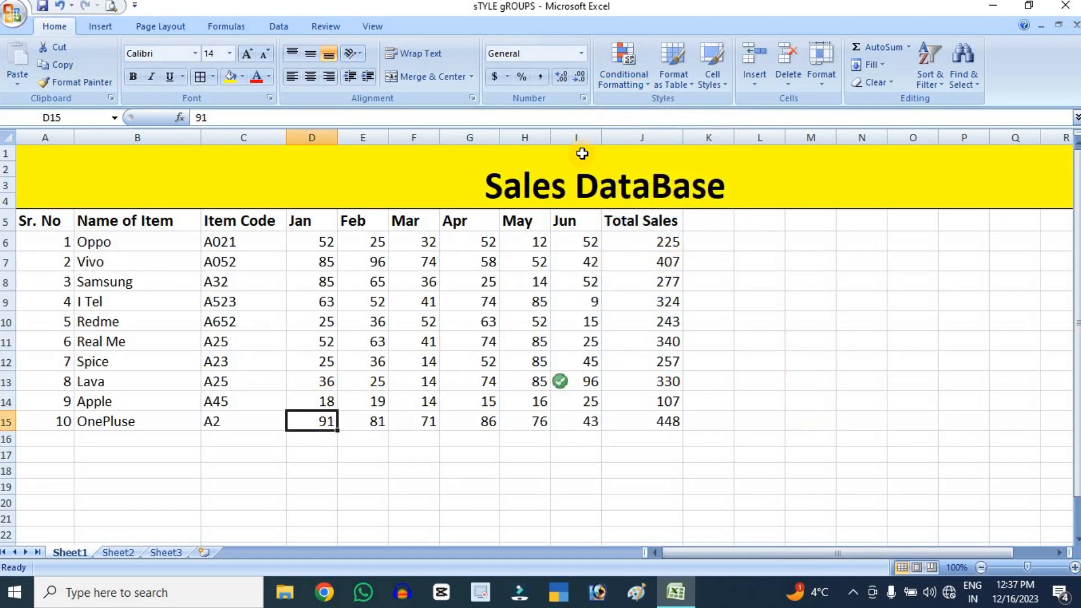
pyautogui.click(625, 76)
pyautogui.moveTo(684, 256)
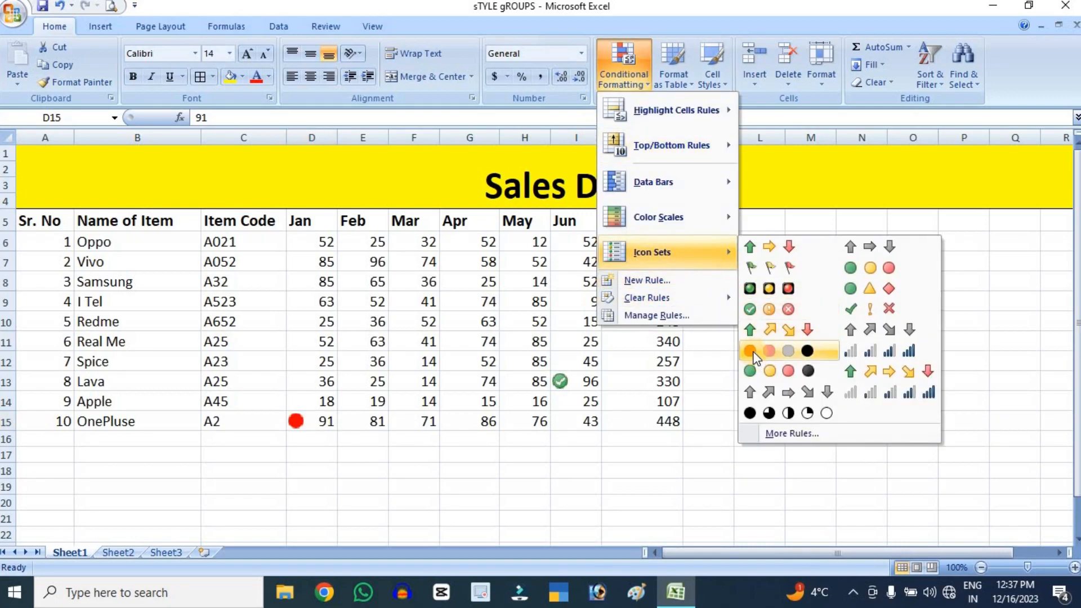
pyautogui.click(788, 350)
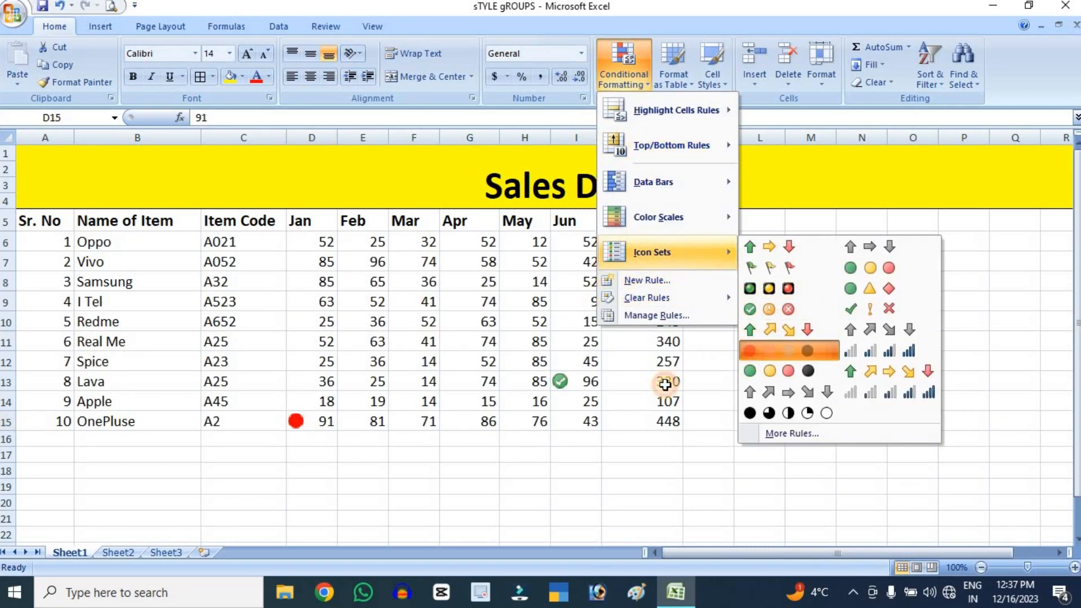
# Undo the icon sets applied to cells I13 and D15
pyautogui.click(595, 378)
pyautogui.click(622, 84)
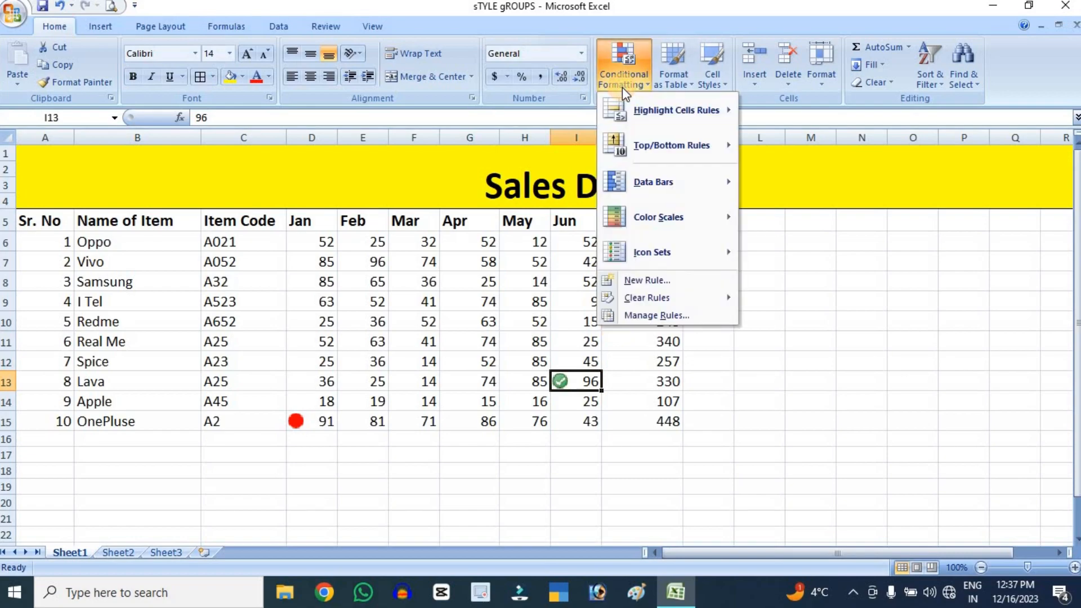
pyautogui.click(908, 346)
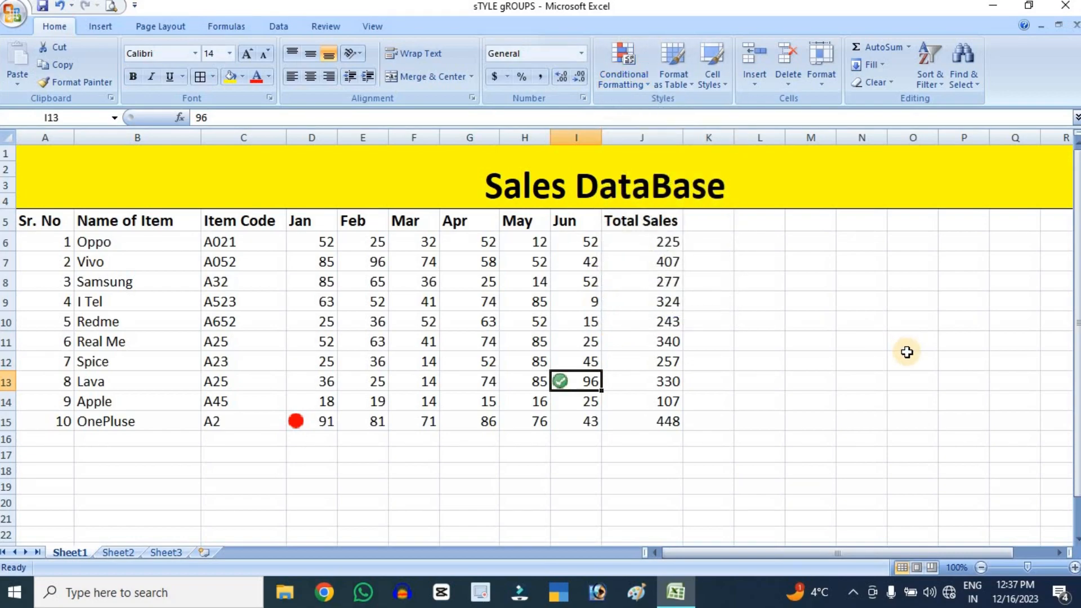
pyautogui.hotkey('ctrl', 'z')
pyautogui.hotkey('ctrl', 'z')
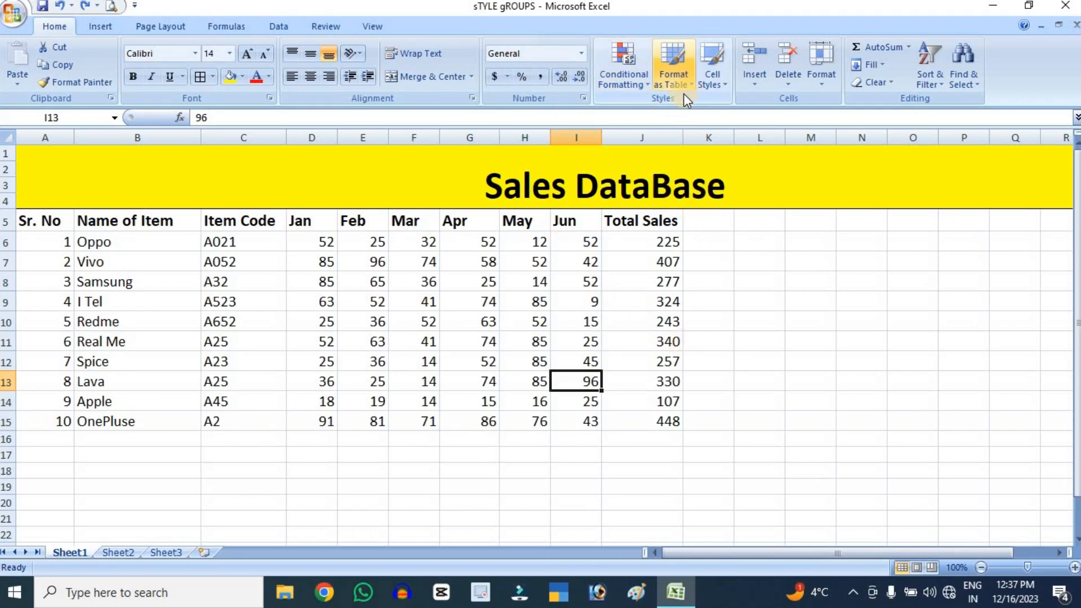
# Format the sales data in A5:J15 as a table with the light style that has a solid blue header row
pyautogui.click(673, 75)
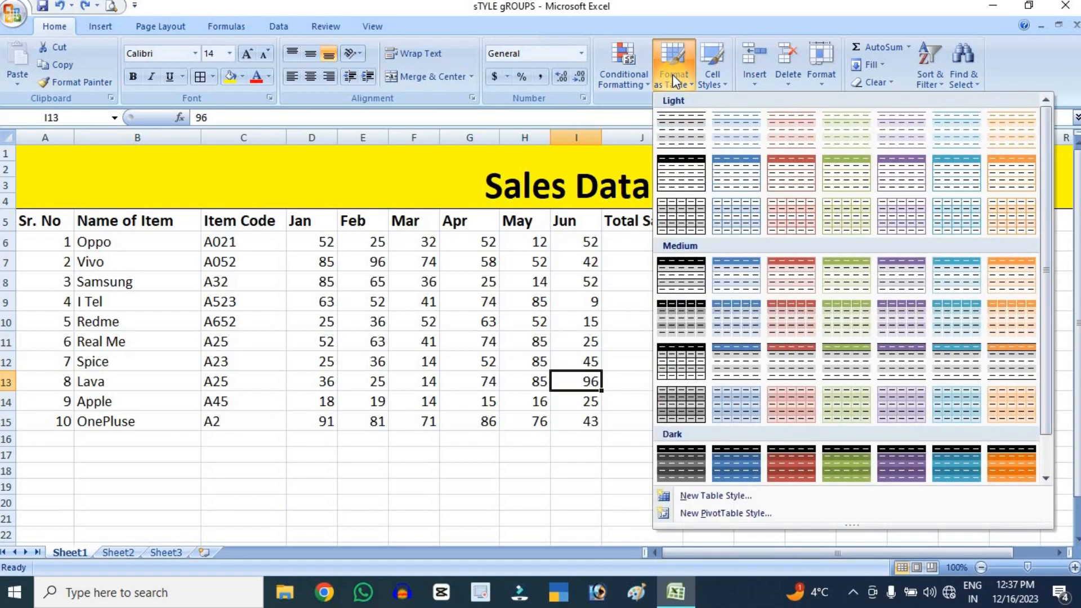
pyautogui.click(508, 303)
pyautogui.moveTo(56, 221); pyautogui.dragTo(635, 424)
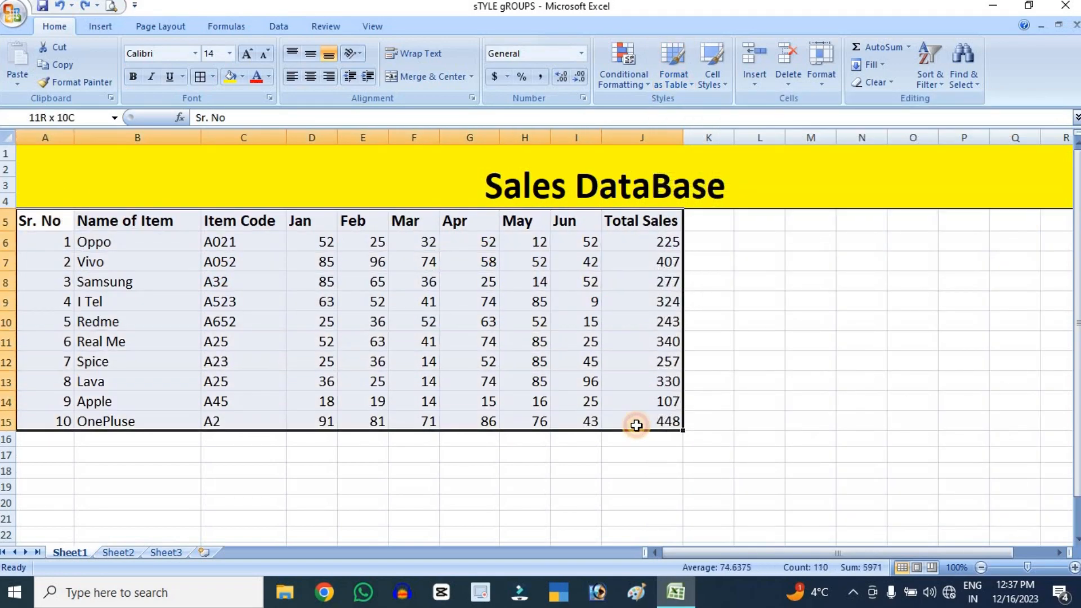
pyautogui.click(670, 84)
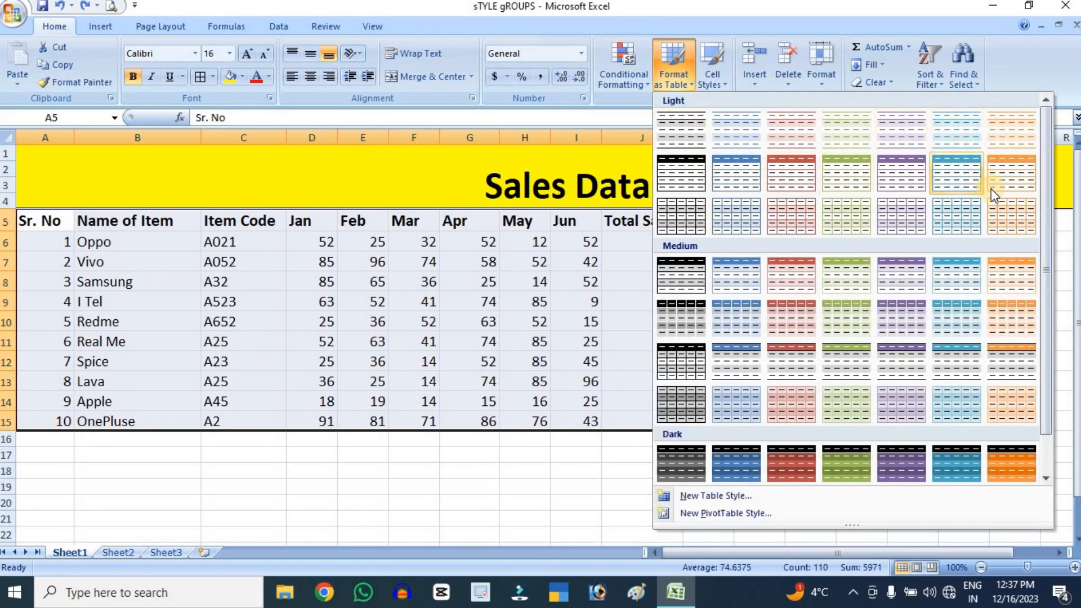
pyautogui.click(728, 174)
pyautogui.click(782, 330)
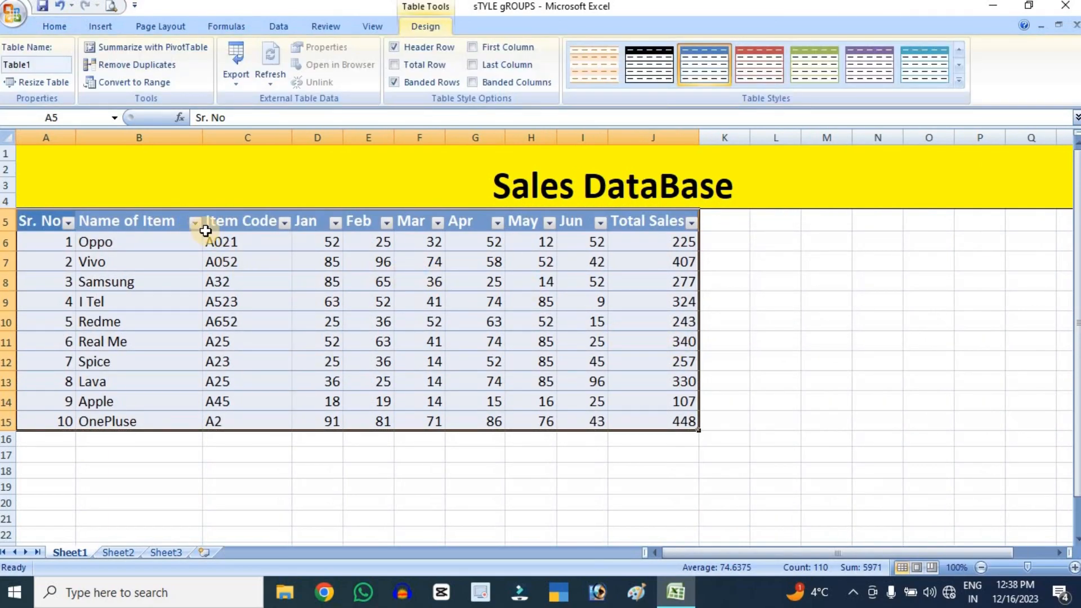
pyautogui.click(794, 338)
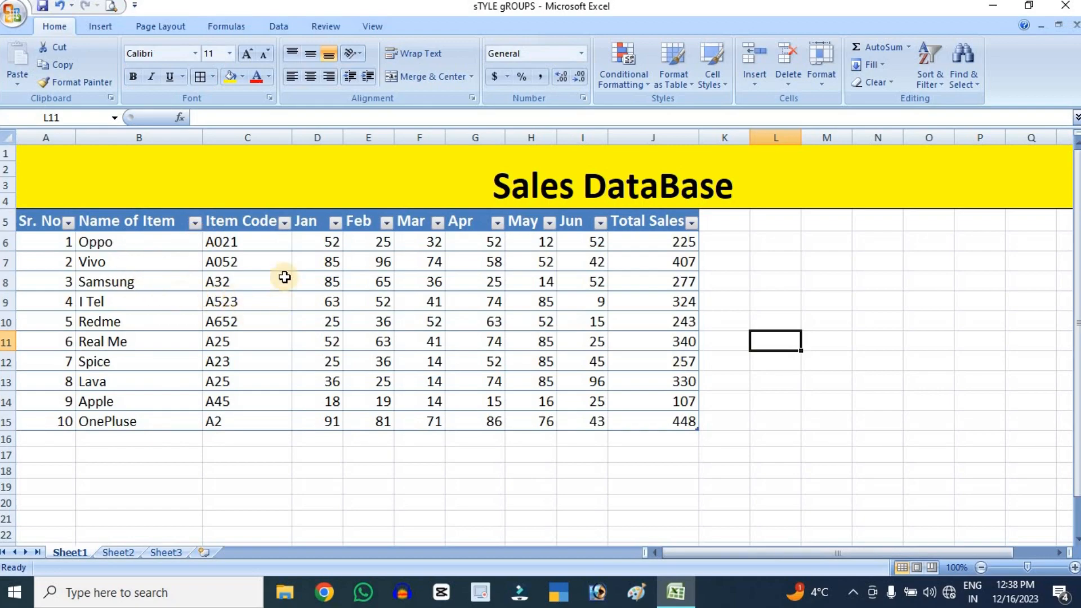
# Filter the table's Item Code column to show only A25
pyautogui.click(283, 223)
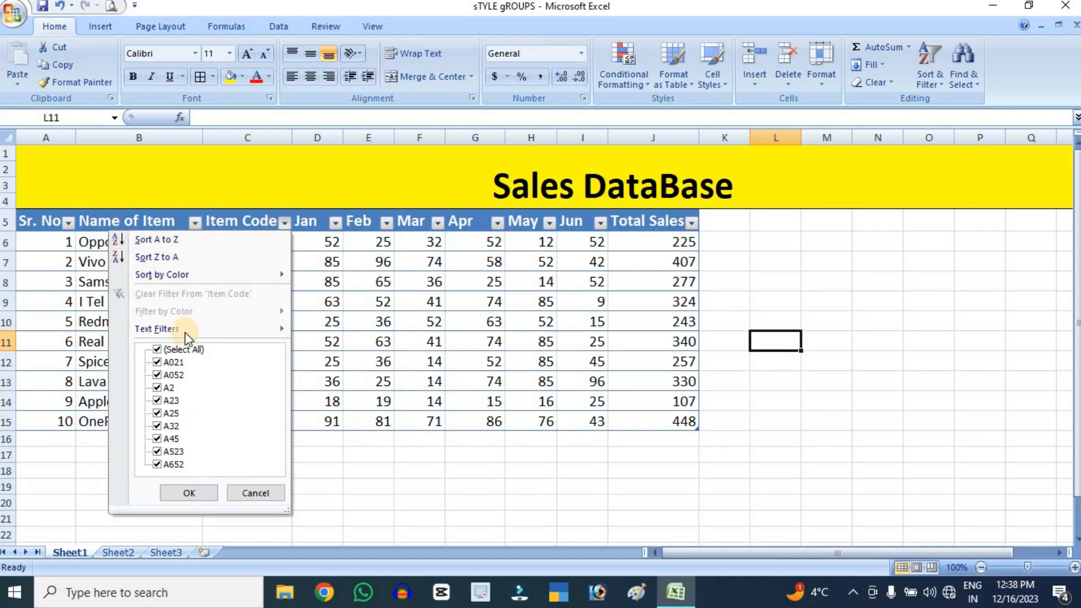
pyautogui.click(184, 348)
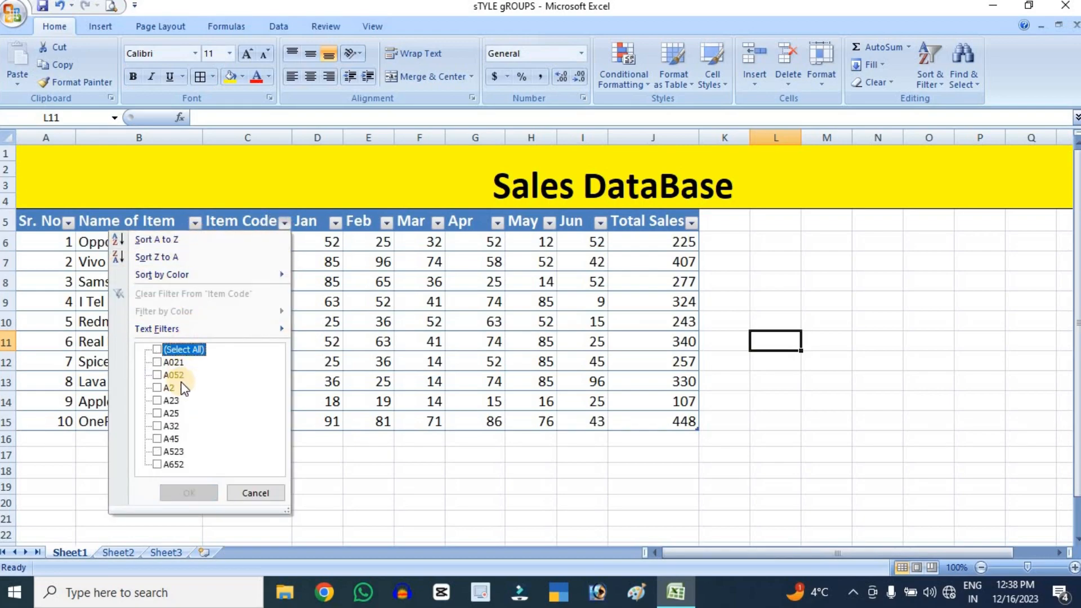
pyautogui.click(159, 413)
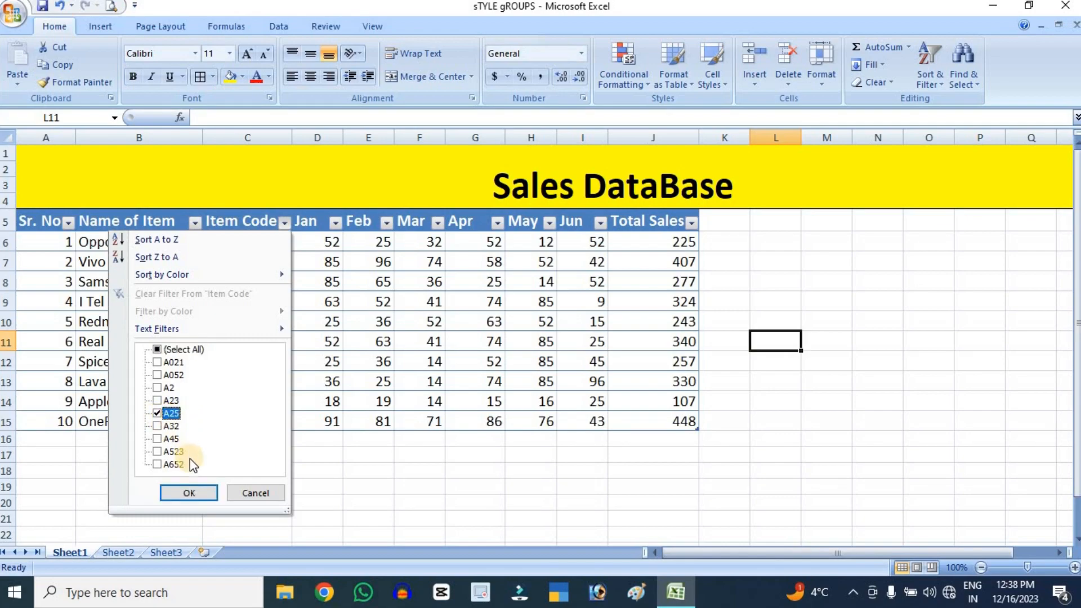
pyautogui.click(188, 492)
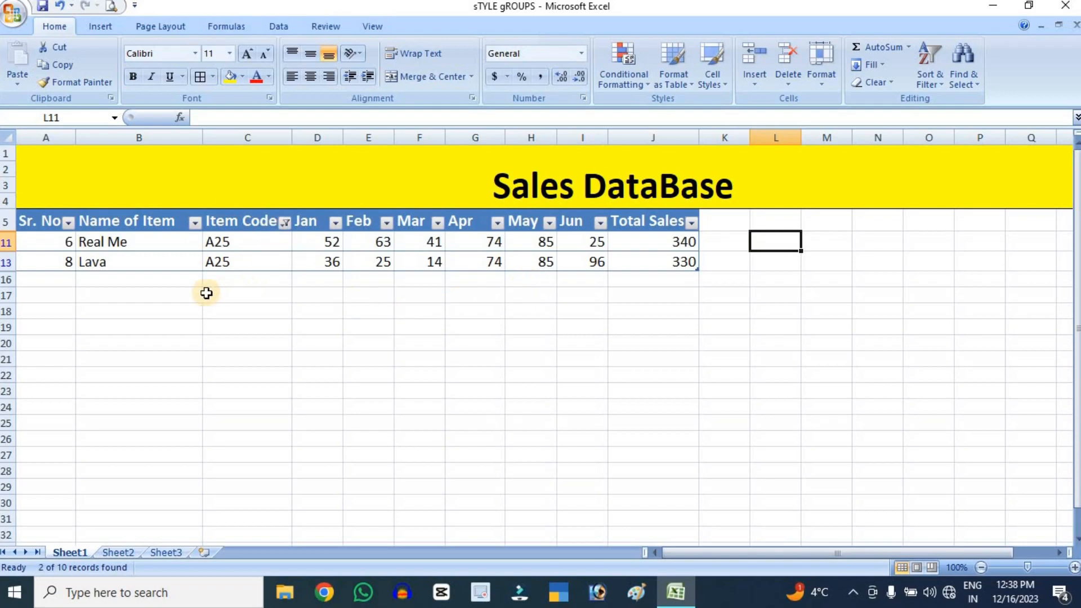
# Reselect all values in the Item Code filter to show every row again
pyautogui.click(287, 223)
pyautogui.click(196, 350)
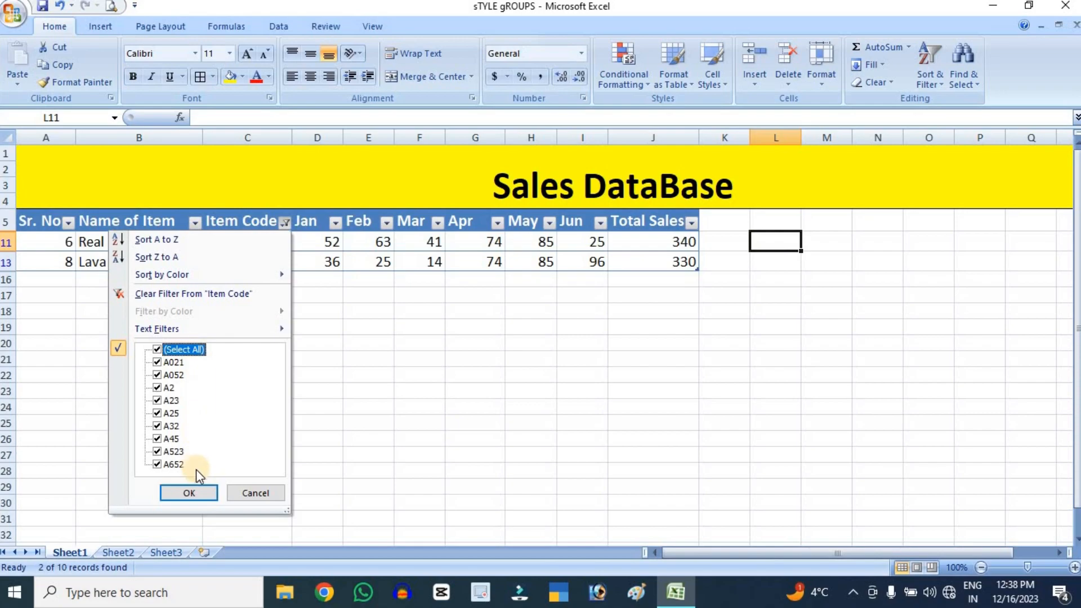
pyautogui.click(195, 488)
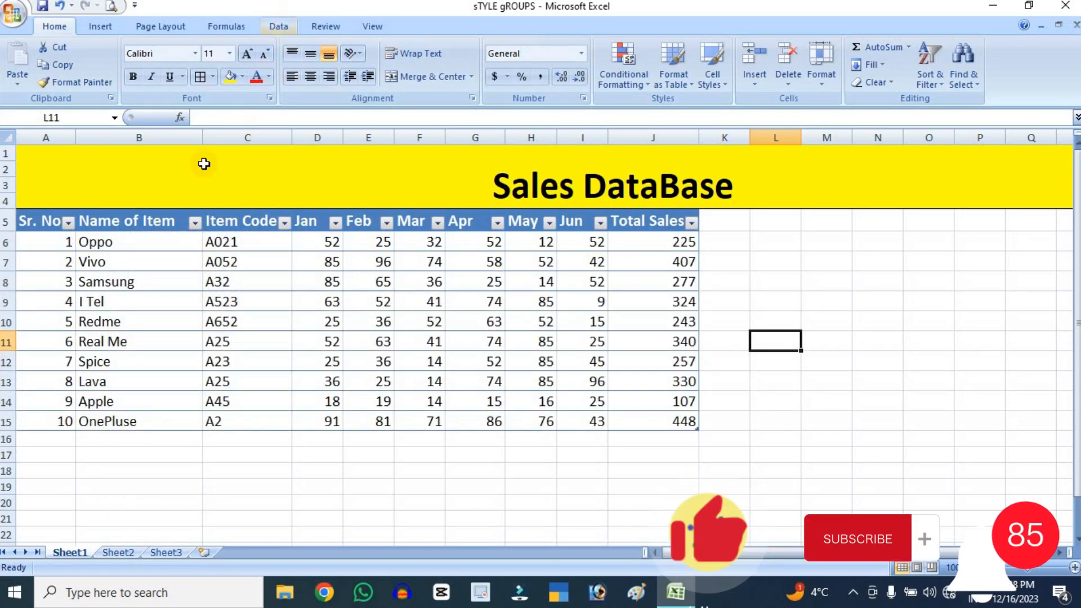
# Change the sales table's style to the dark orange one with a black header row
pyautogui.moveTo(31, 222); pyautogui.dragTo(687, 422)
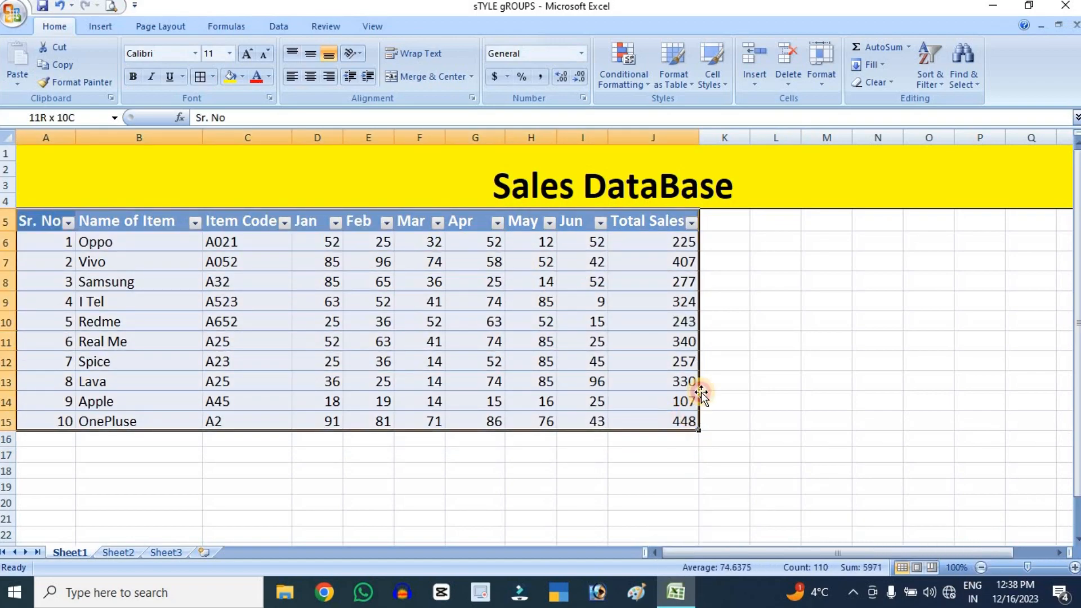
pyautogui.click(672, 78)
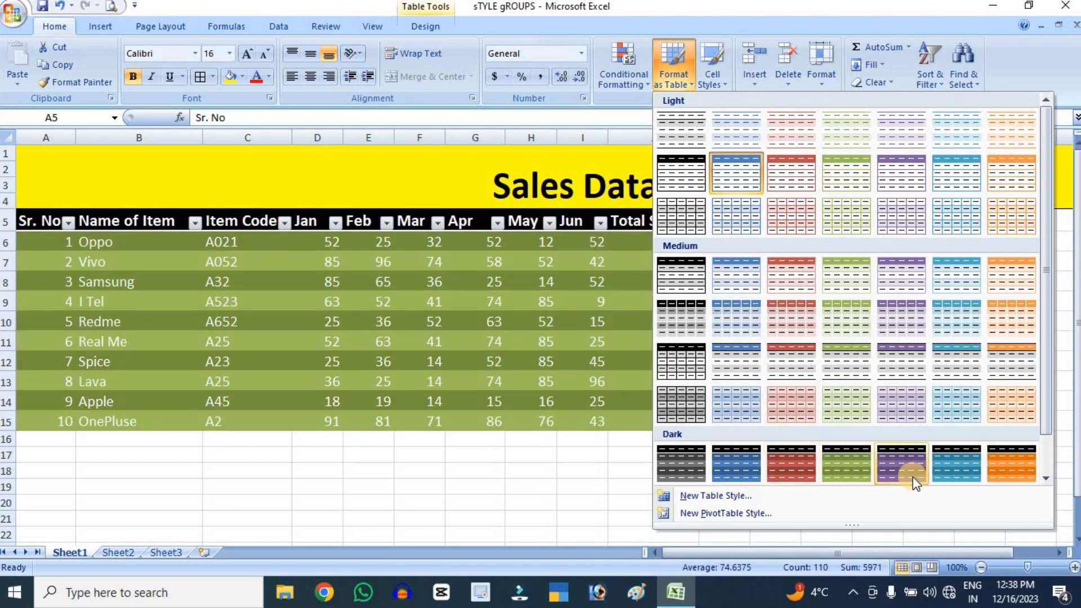
pyautogui.click(1012, 473)
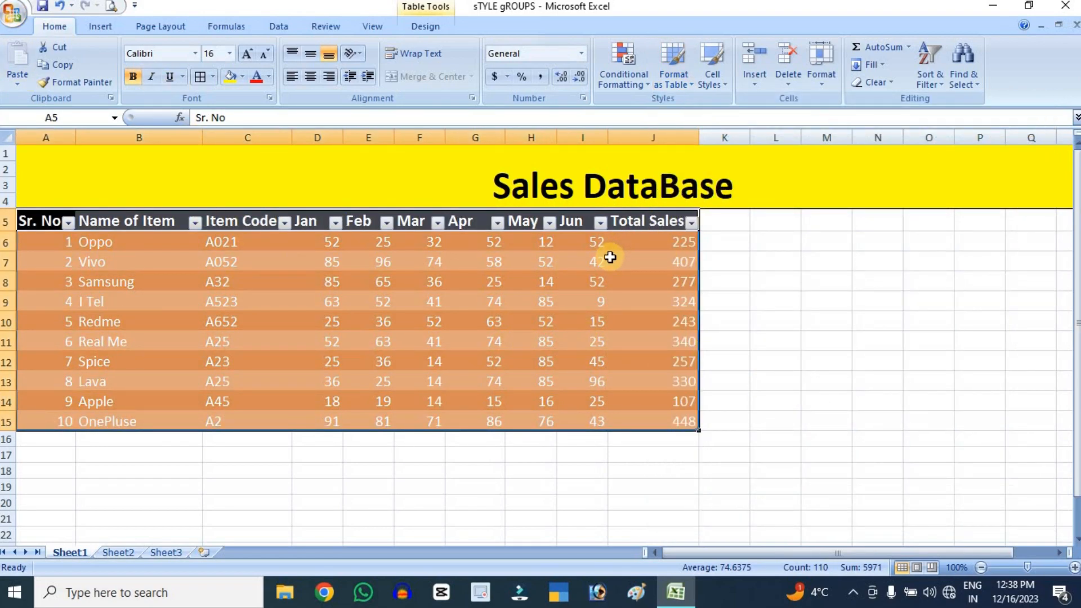
# Undo the table style changes and the table conversion, back to the plain sales data range
pyautogui.hotkey('ctrl', 'z')
pyautogui.hotkey('ctrl', 'z')
pyautogui.hotkey('ctrl', 'z')
pyautogui.hotkey('ctrl', 'z')
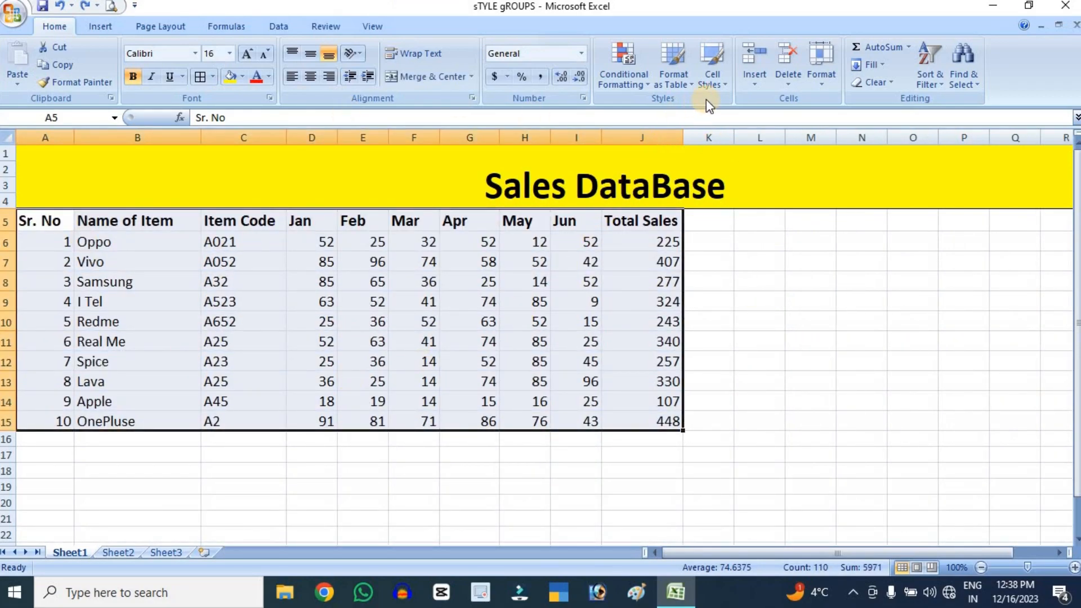
# Look at the available cell styles for the sales data, and close them without applying any
pyautogui.click(713, 79)
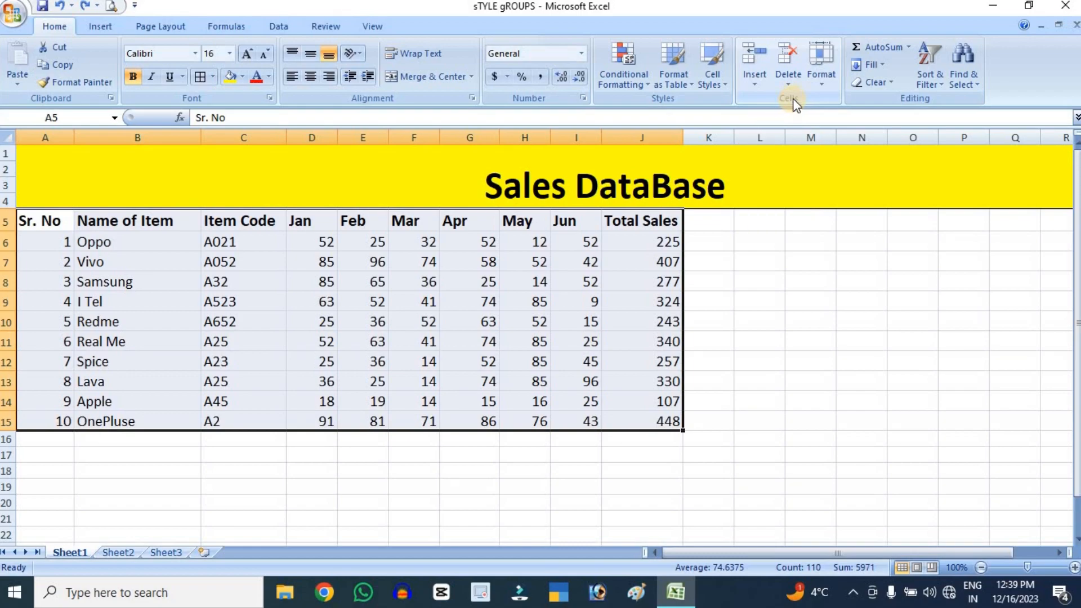
pyautogui.click(844, 280)
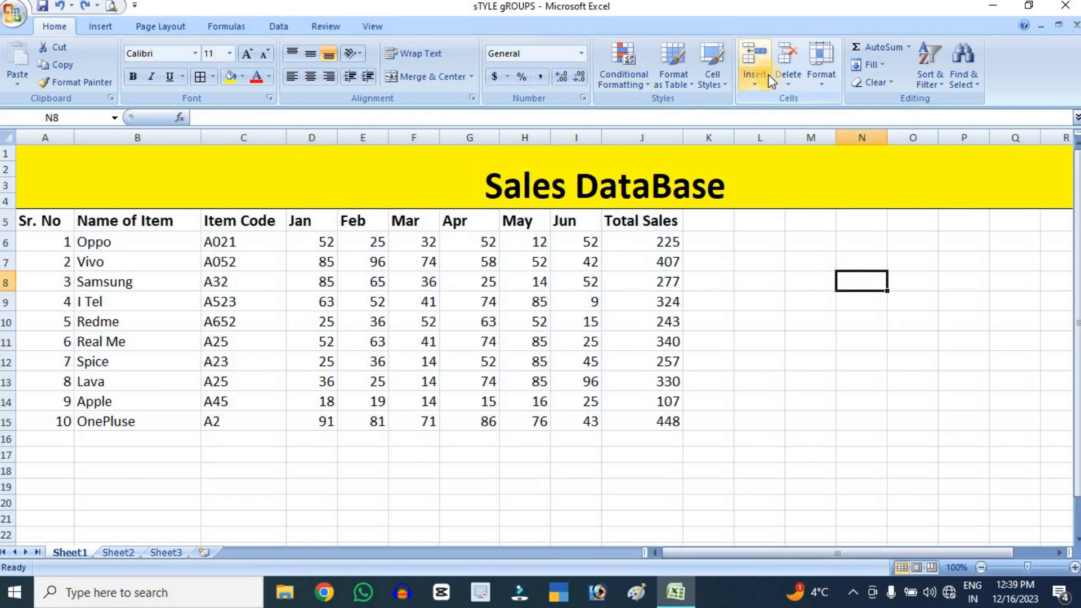
# Insert a new sheet column before the Jan column, between Item Code and Jan
pyautogui.click(642, 301)
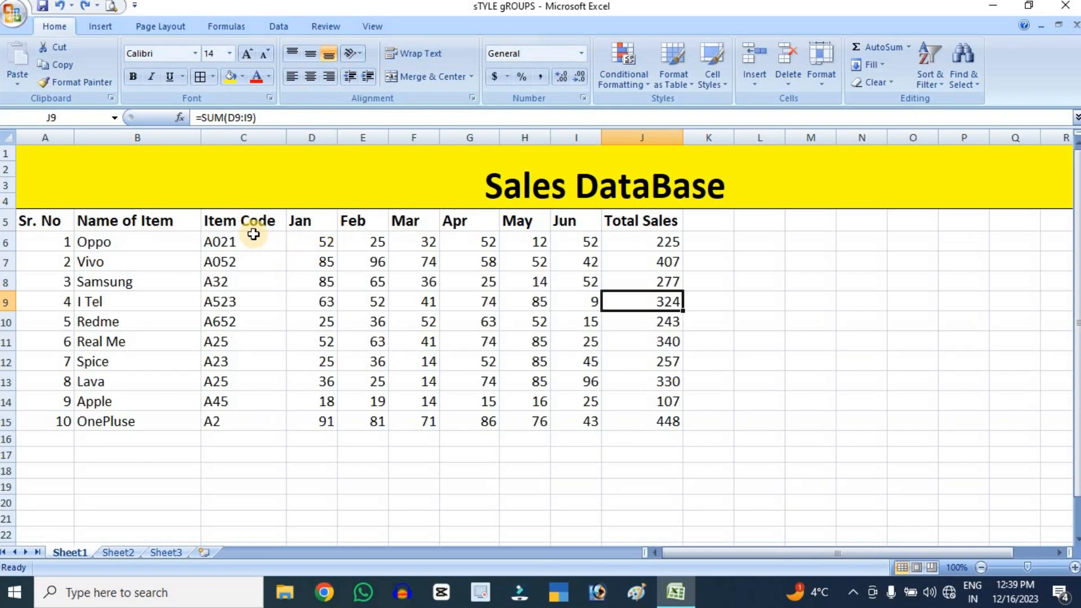
pyautogui.click(318, 135)
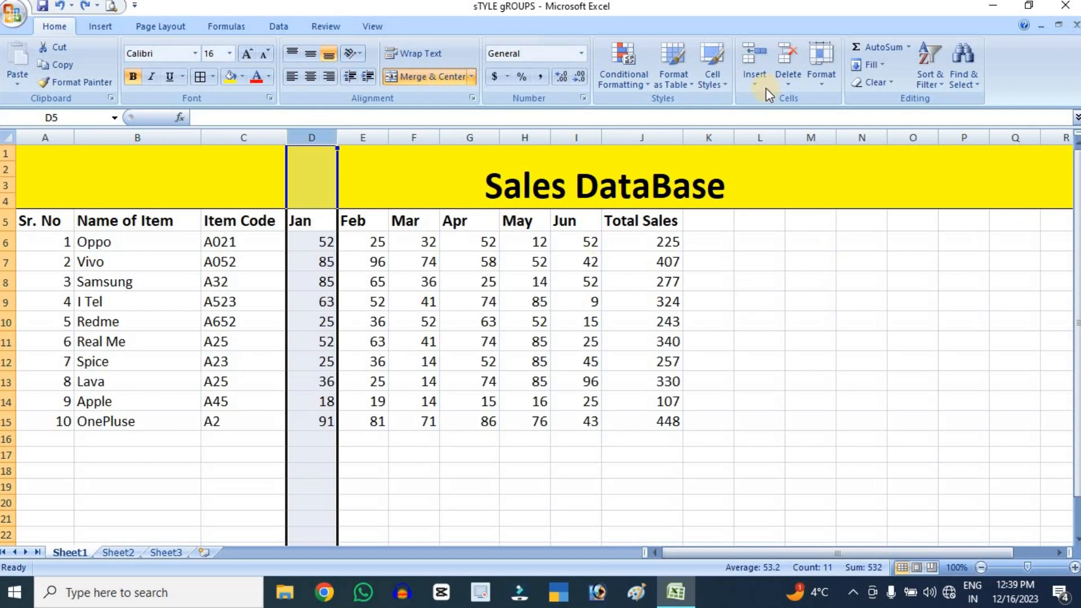
pyautogui.click(759, 75)
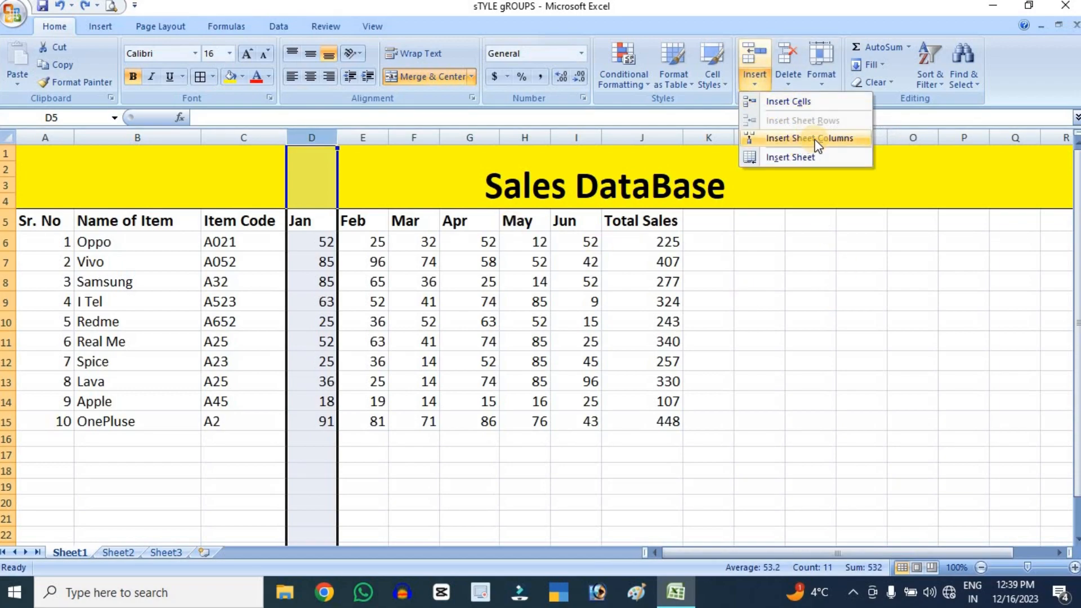
pyautogui.click(758, 57)
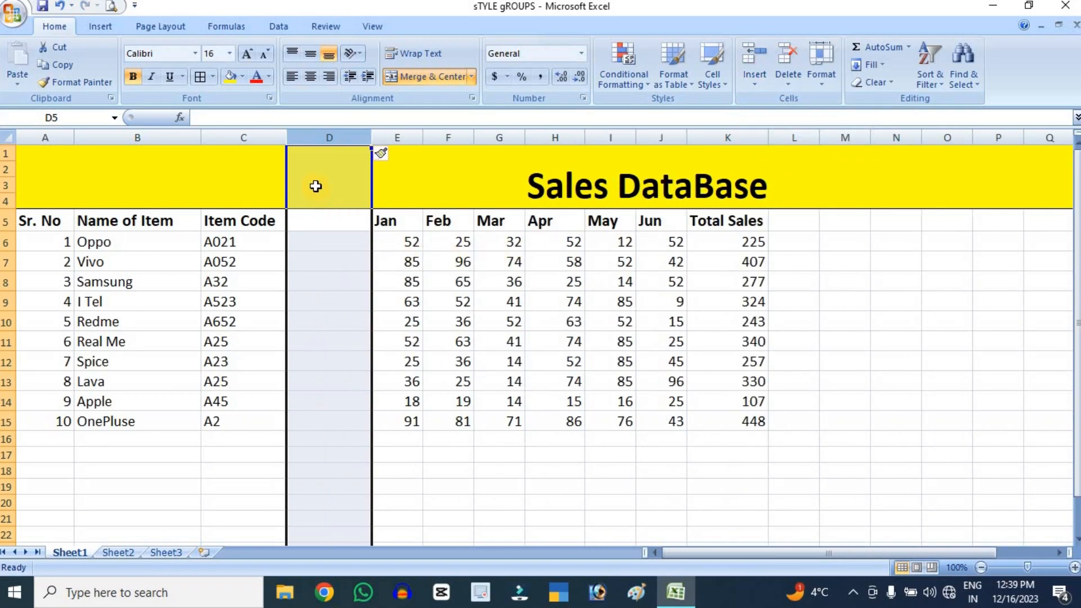
# Delete the empty sheet column between Item Code and Jan
pyautogui.moveTo(315, 301); pyautogui.dragTo(315, 341)
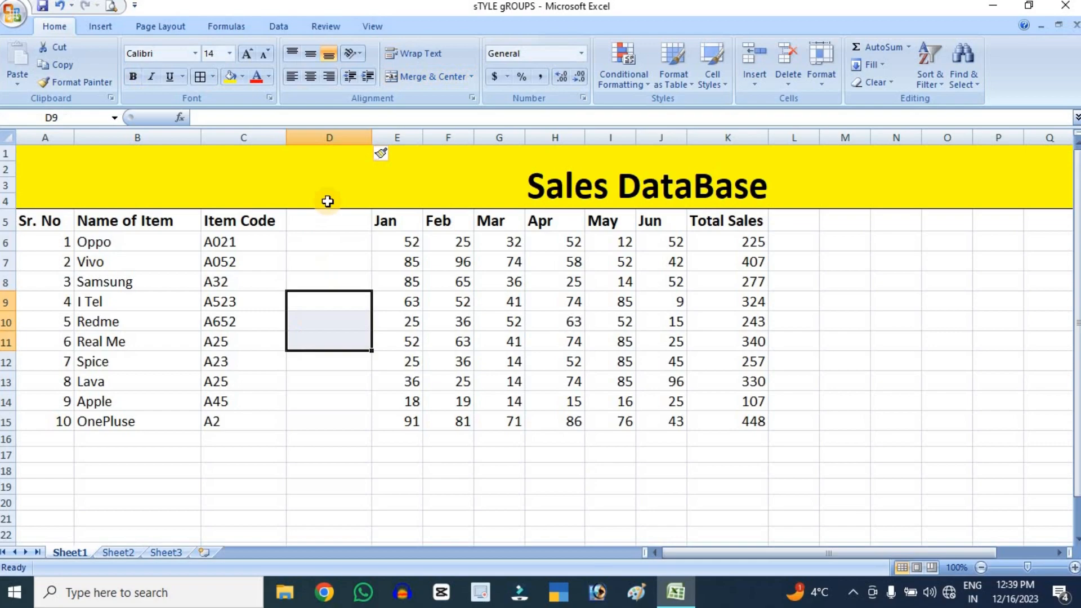
pyautogui.click(345, 131)
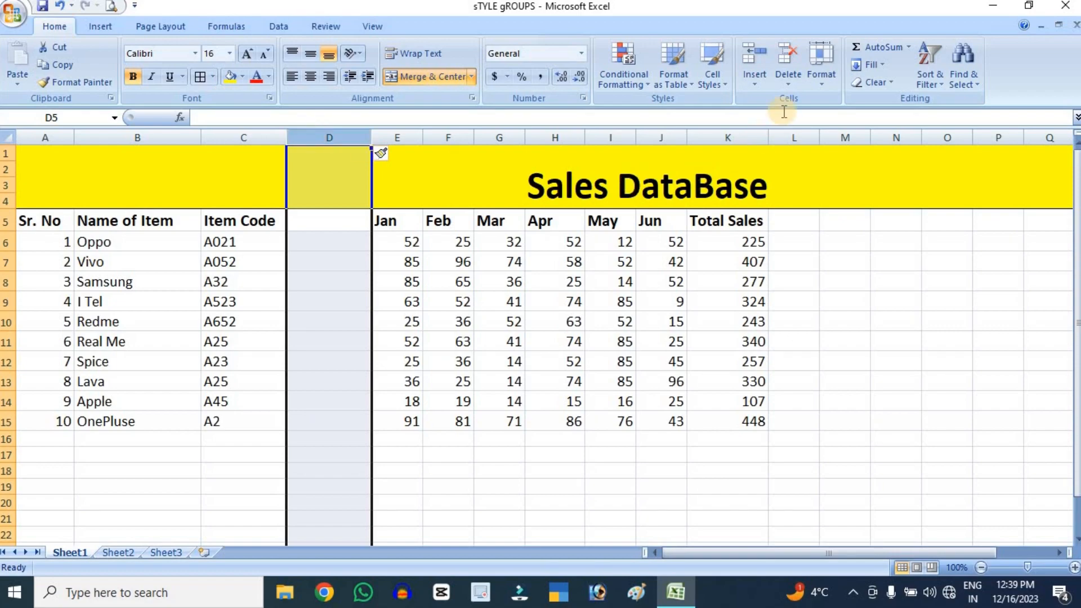
pyautogui.click(787, 56)
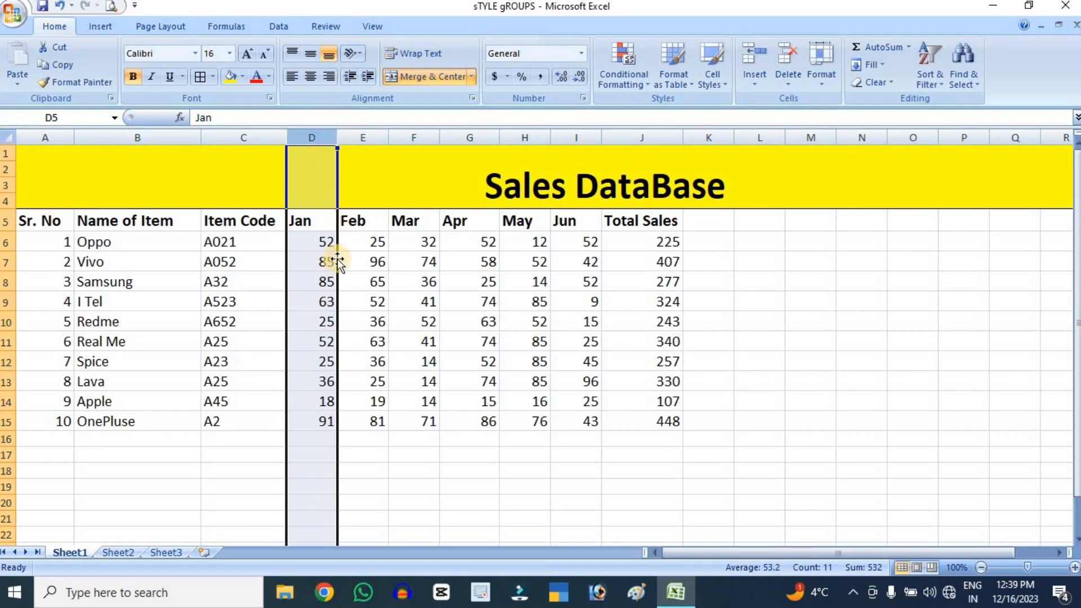
# Insert two blank sheet rows above the Oppo row, and delete them again
pyautogui.click(1, 241)
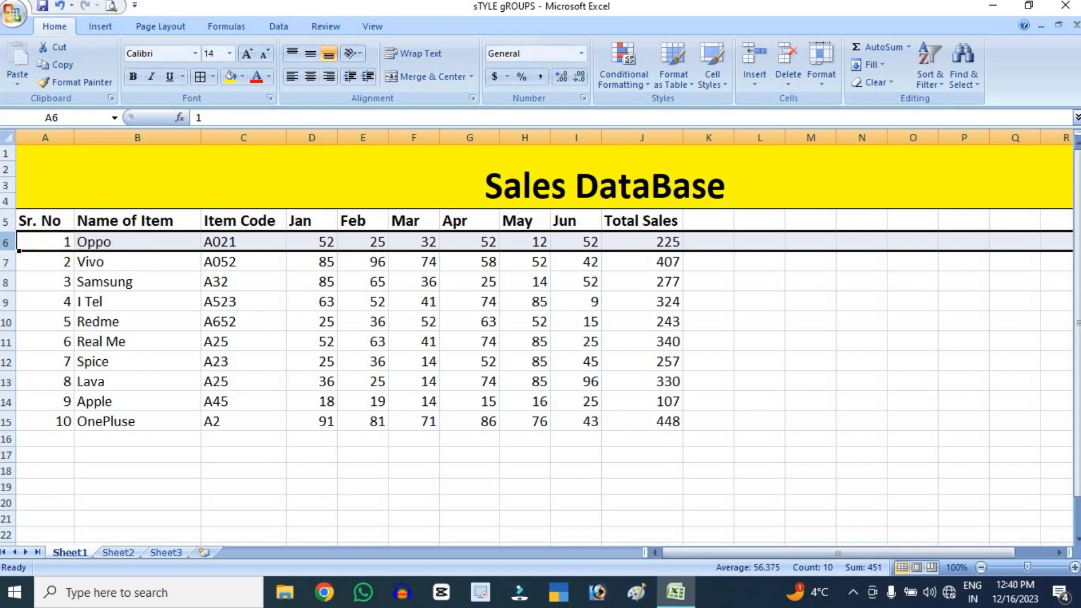
pyautogui.click(756, 62)
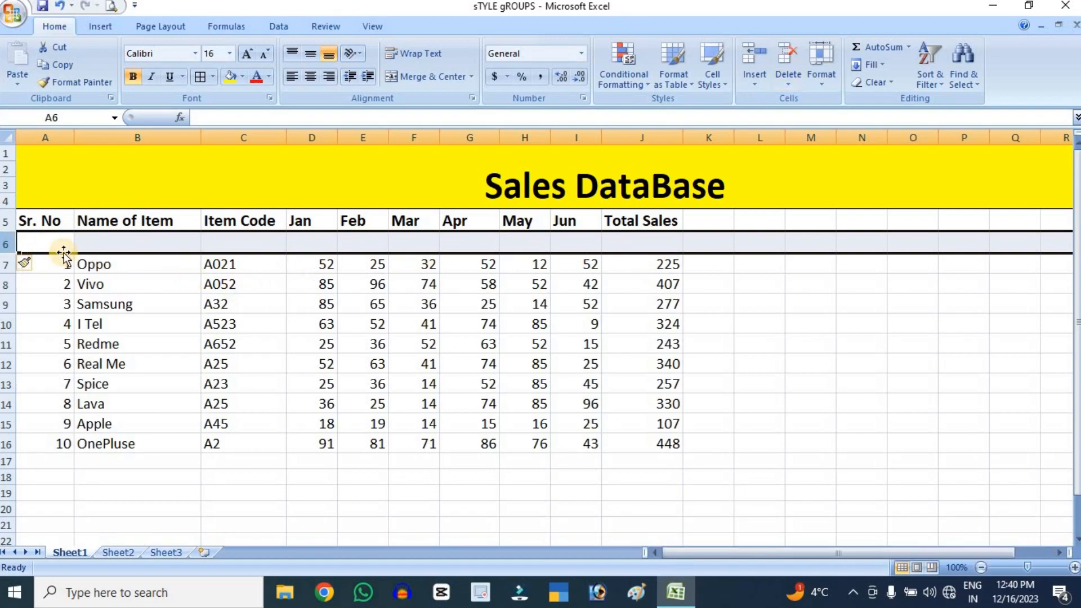
pyautogui.click(753, 60)
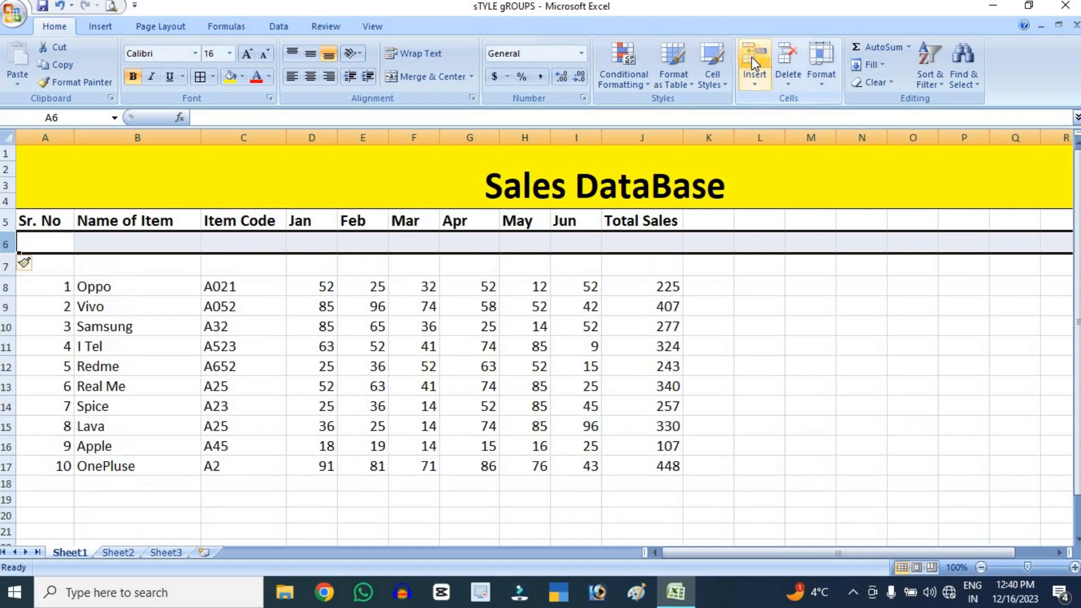
pyautogui.click(788, 59)
pyautogui.click(788, 59)
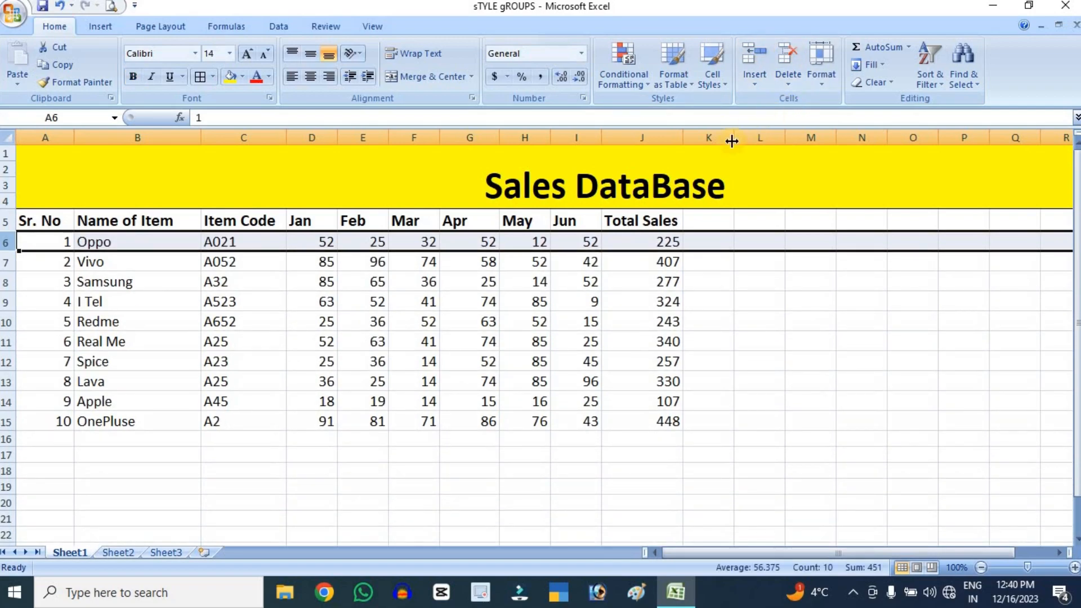
# Insert a blank cell at Samsung's Apr value in G8, shifting the cells below down, and undo the insertion
pyautogui.click(472, 307)
pyautogui.click(456, 281)
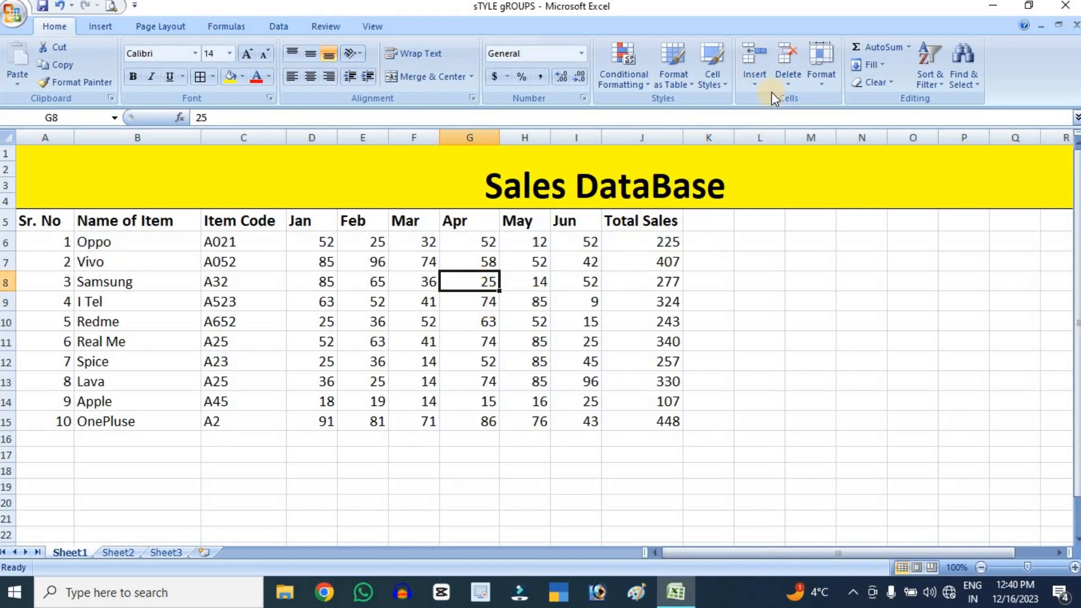
pyautogui.click(748, 65)
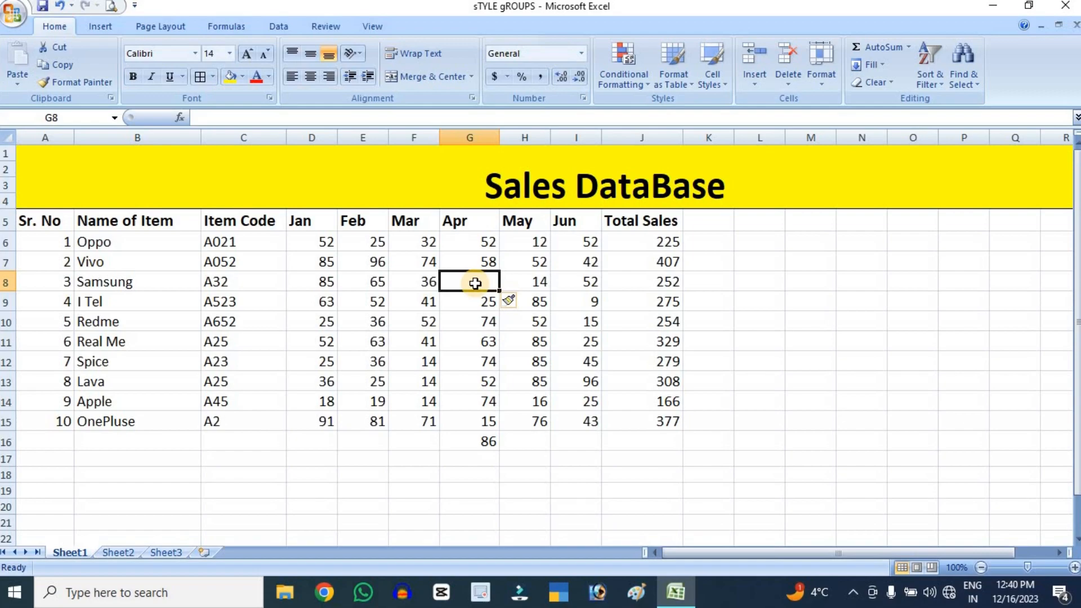
pyautogui.hotkey('ctrl', 'z')
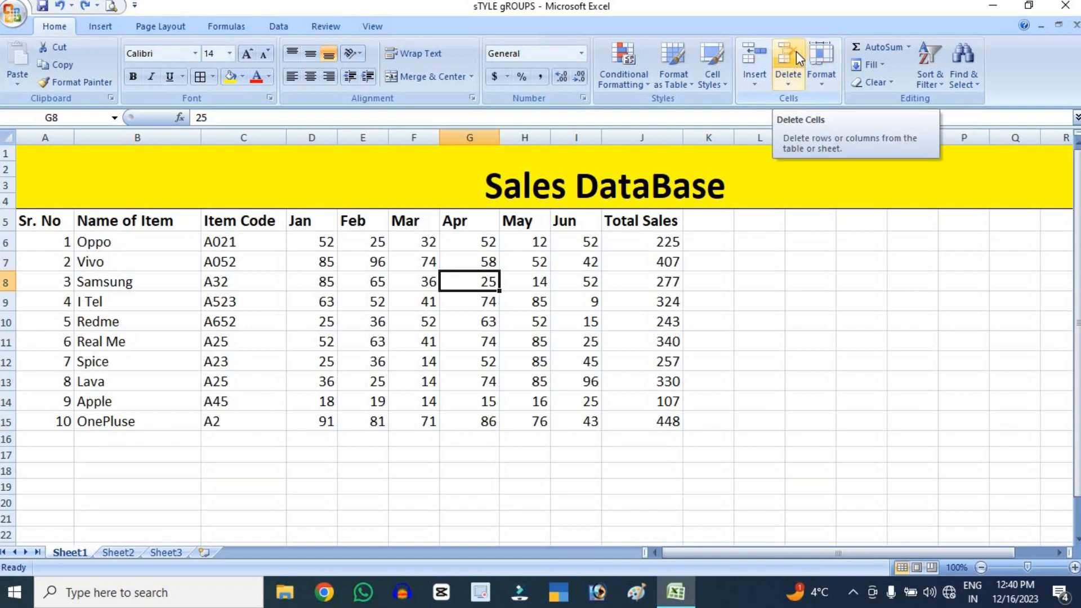
# Set the height of header row 5 to 50
pyautogui.click(825, 78)
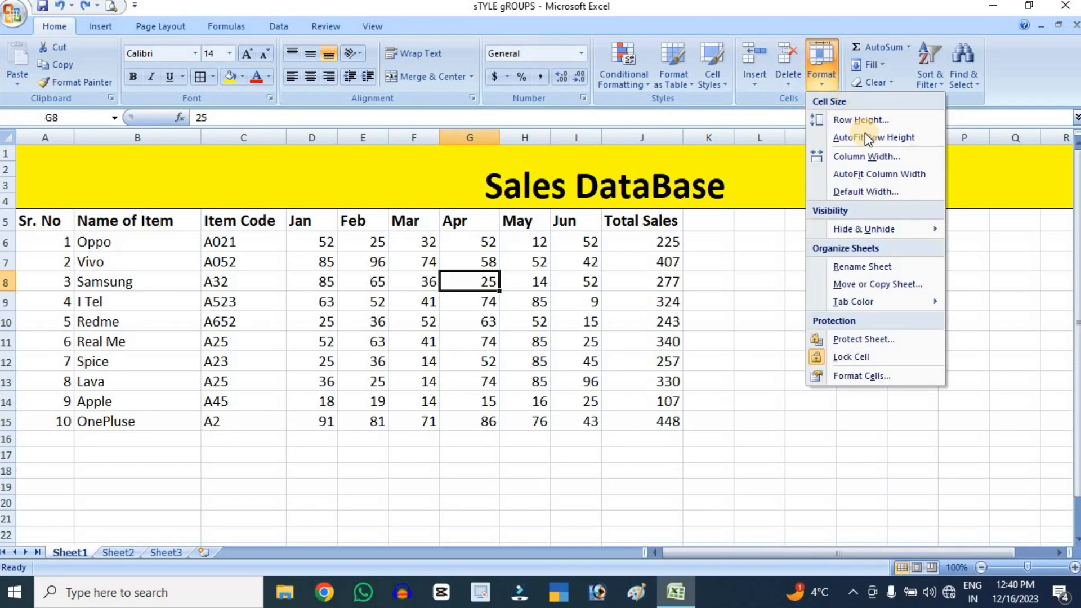
pyautogui.click(512, 289)
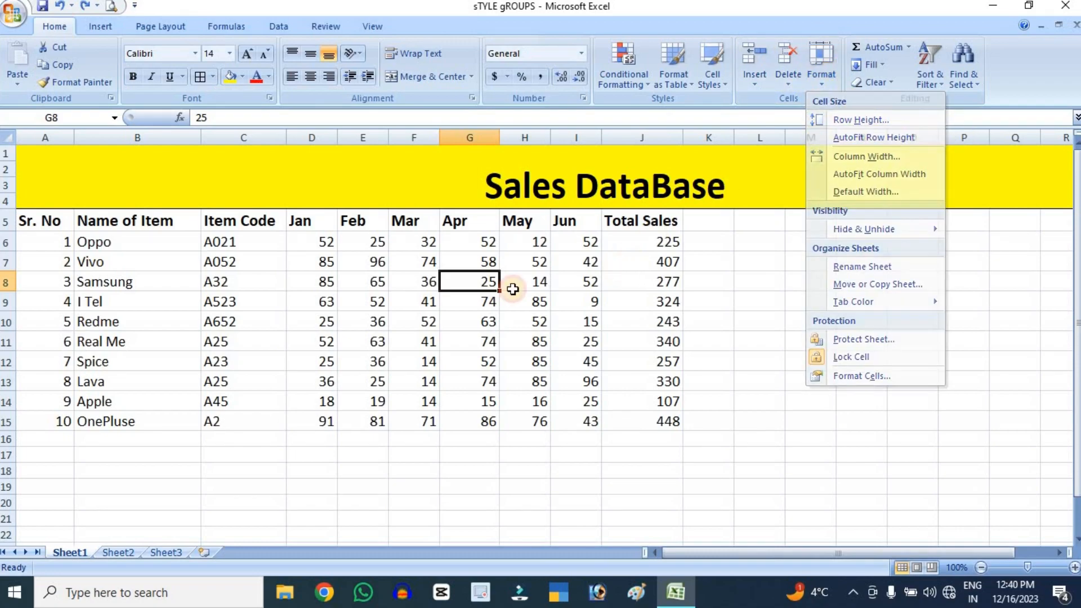
pyautogui.click(2, 222)
pyautogui.moveTo(10, 230)
pyautogui.mouseDown()
pyautogui.moveTo(9, 249)
pyautogui.moveTo(9, 232)
pyautogui.mouseUp()
pyautogui.click(819, 79)
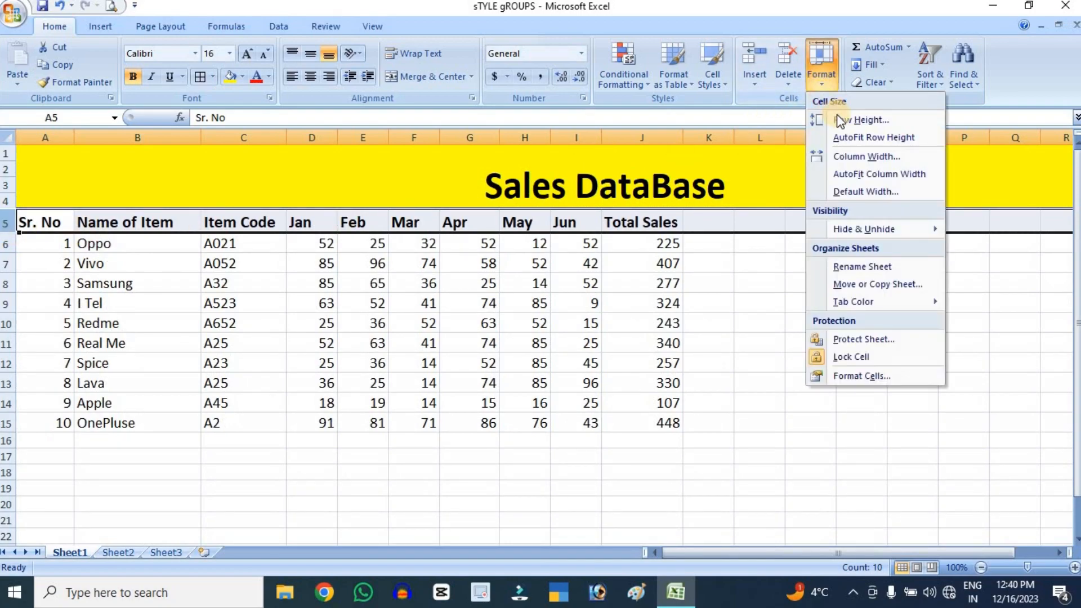
pyautogui.click(850, 122)
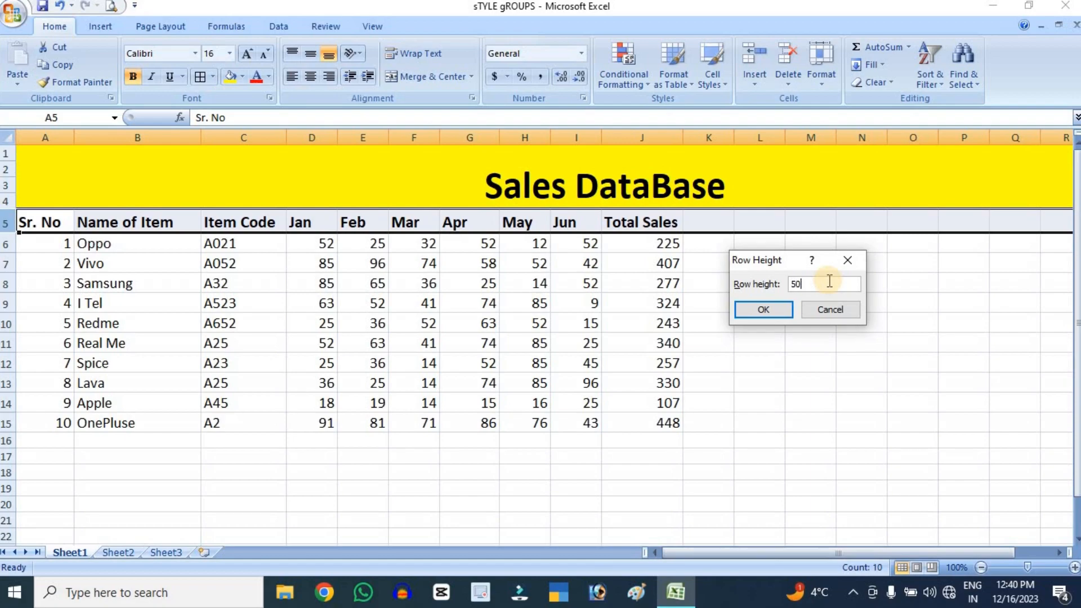
pyautogui.press('Return')
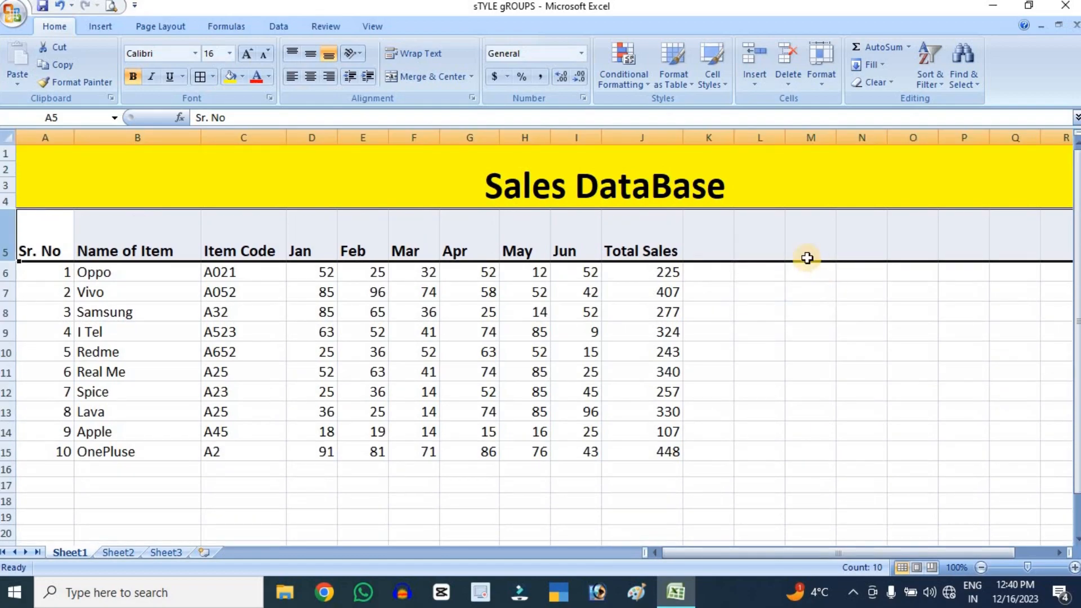
# AutoFit the height of header row 5
pyautogui.click(818, 73)
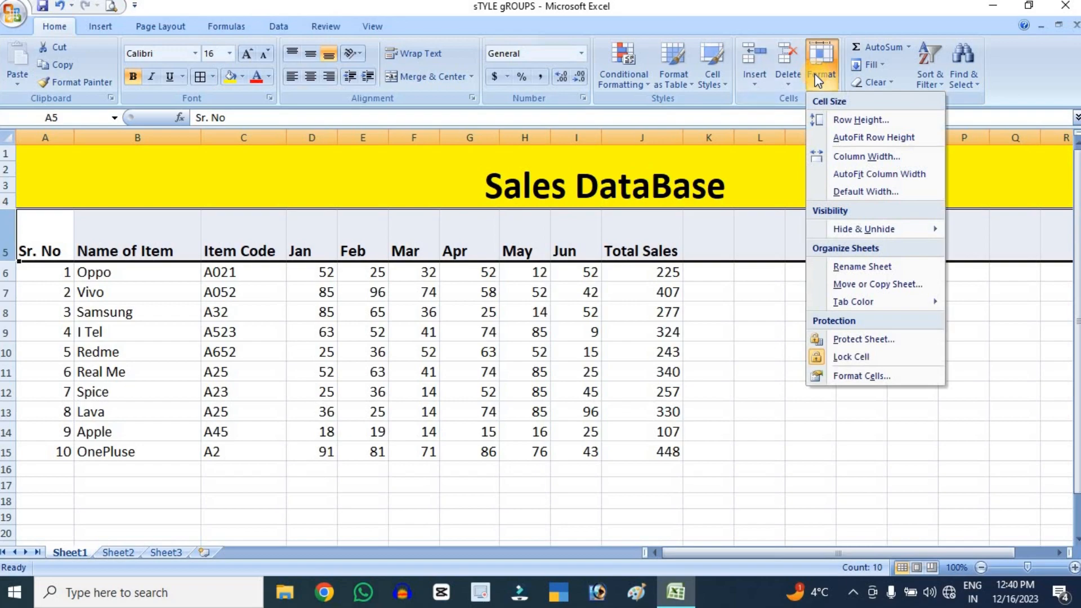
pyautogui.click(862, 136)
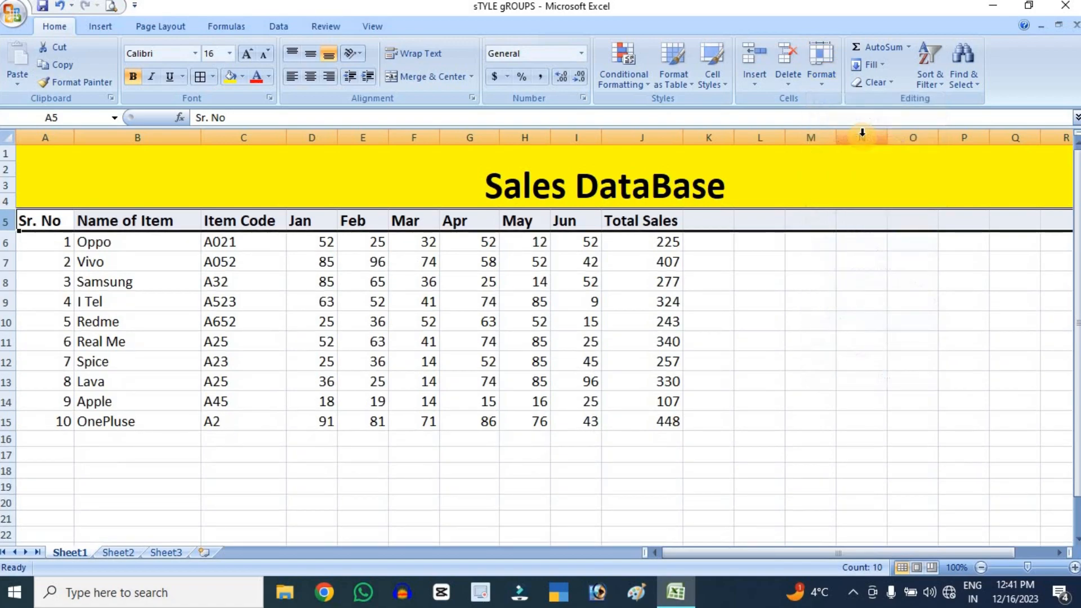
# Set the column width of the sales data range A5:J15 to 25
pyautogui.click(827, 77)
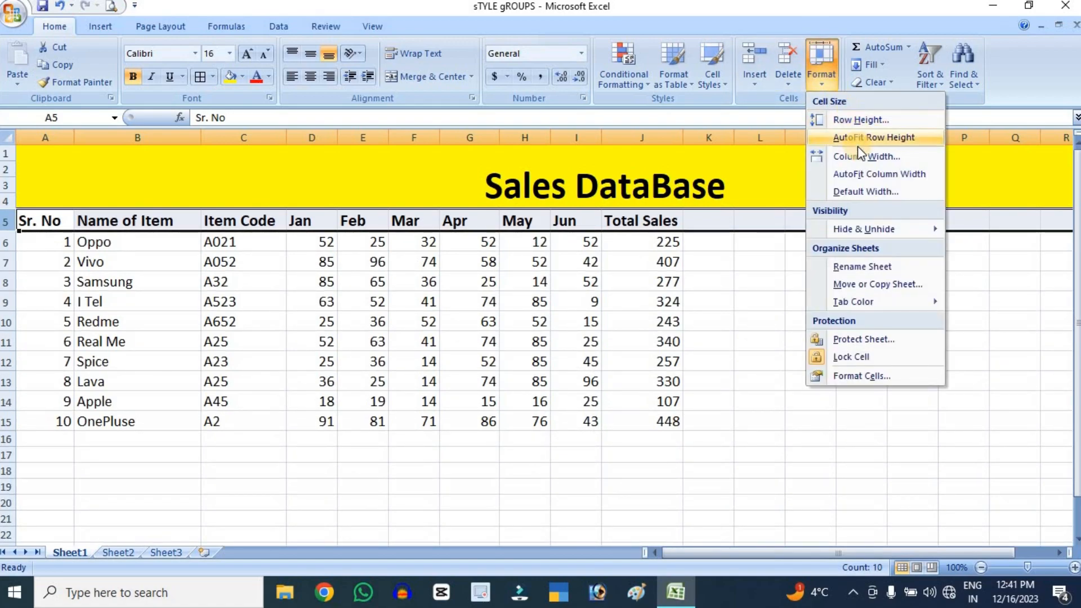
pyautogui.click(8, 221)
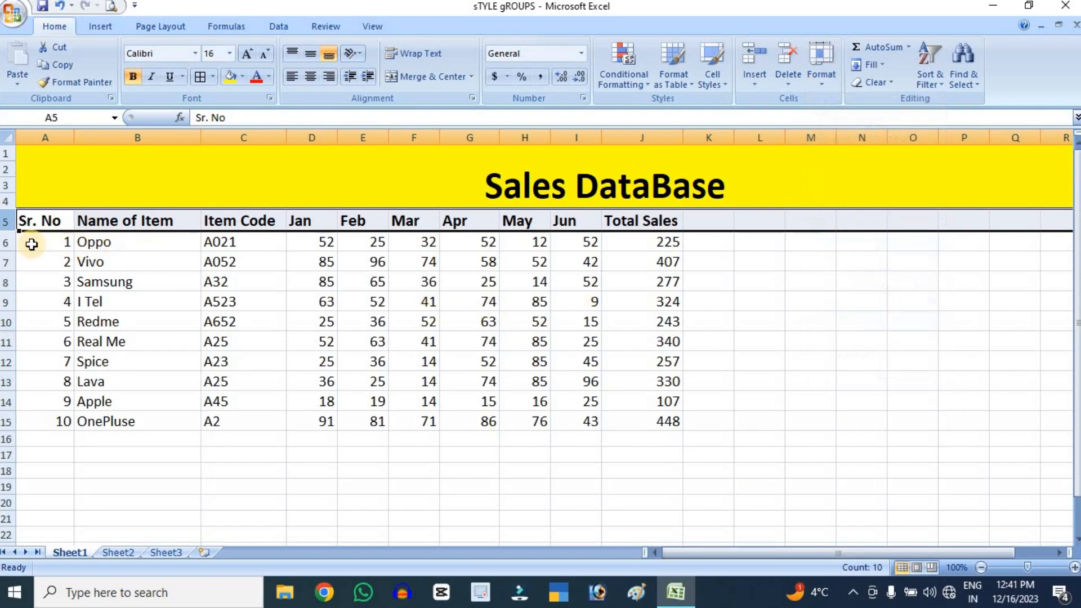
pyautogui.moveTo(9, 220); pyautogui.dragTo(229, 426)
pyautogui.click(774, 179)
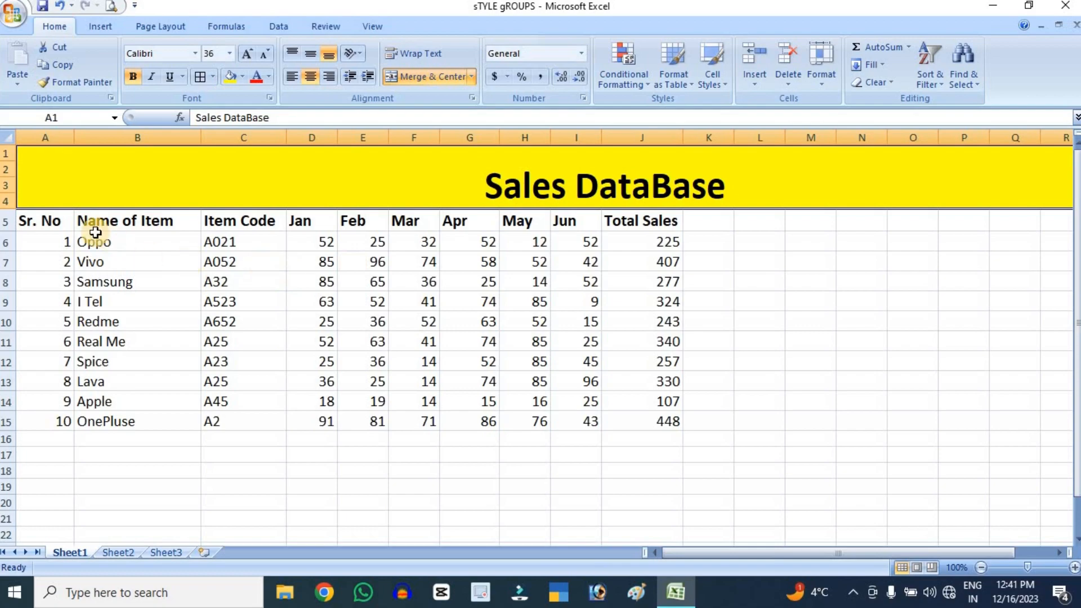
pyautogui.moveTo(45, 221); pyautogui.dragTo(641, 422)
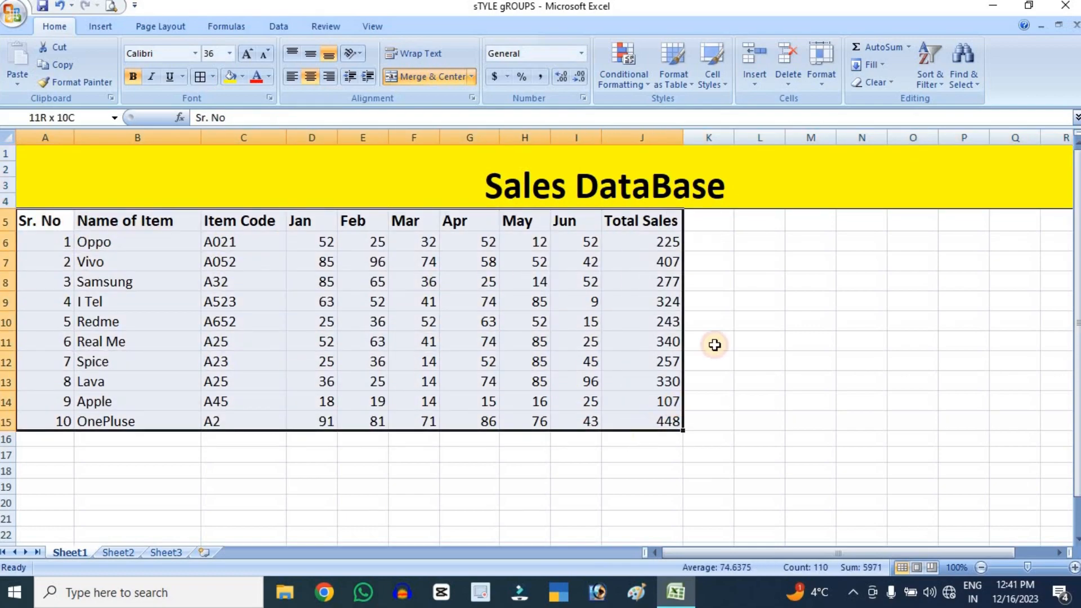
pyautogui.click(821, 65)
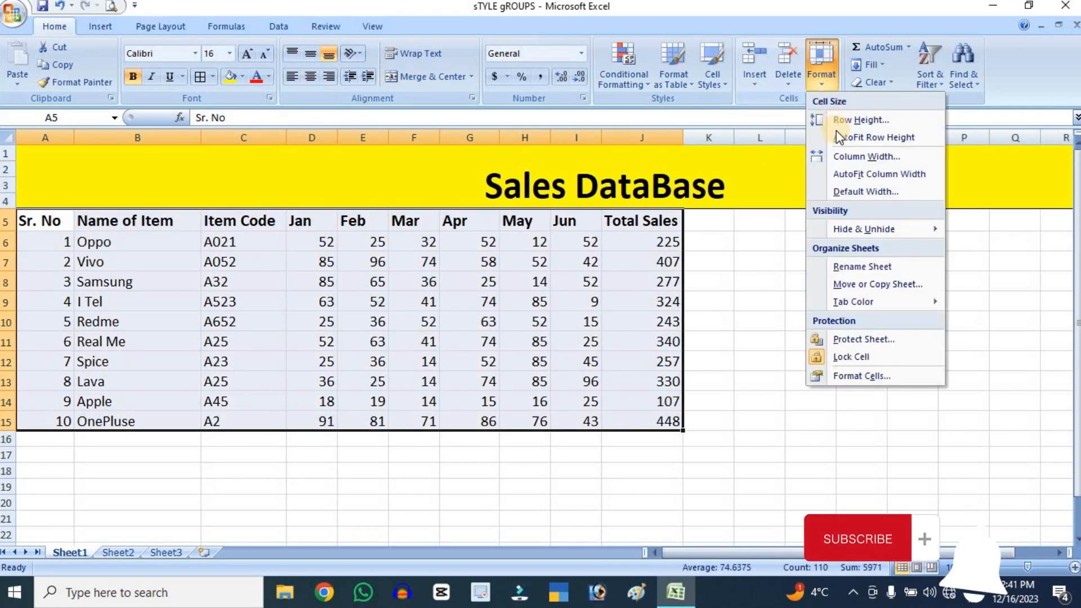
pyautogui.click(854, 157)
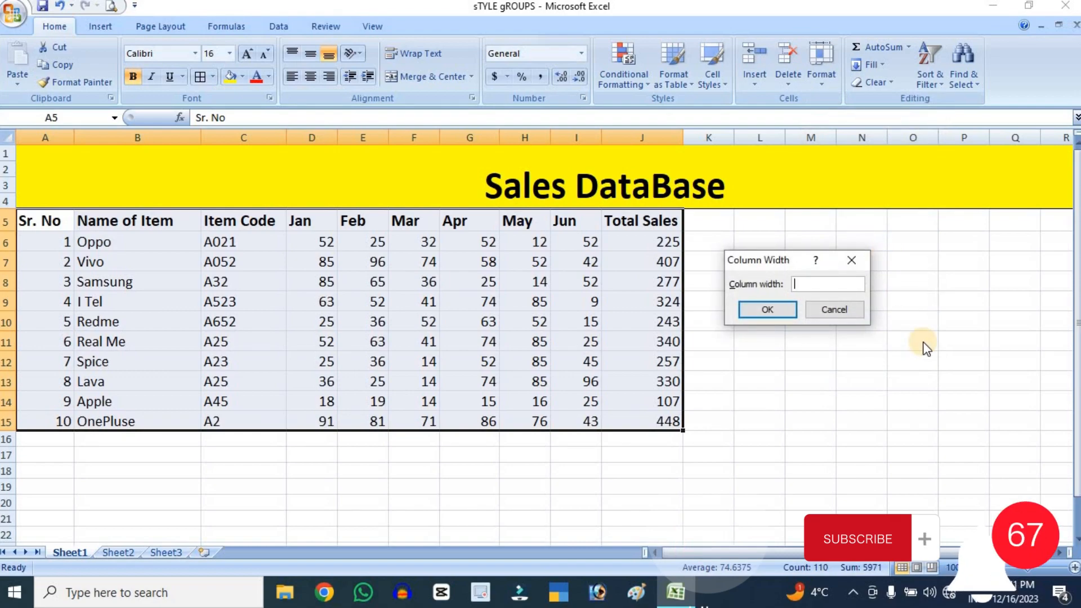
pyautogui.write('25')
pyautogui.press('Return')
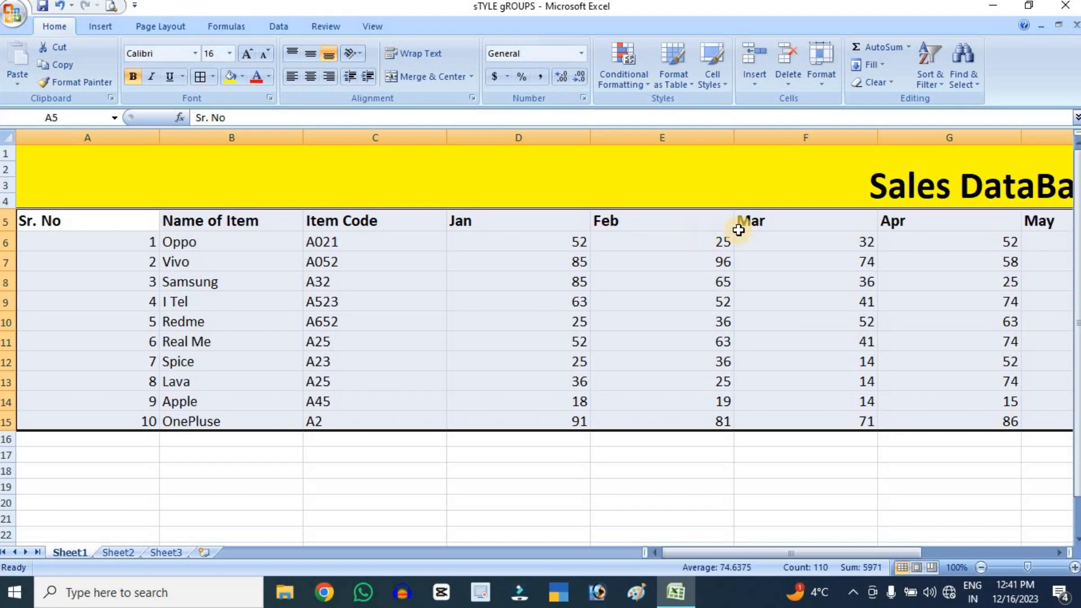
# AutoFit the column widths of the sales data, and undo both column width changes
pyautogui.click(828, 79)
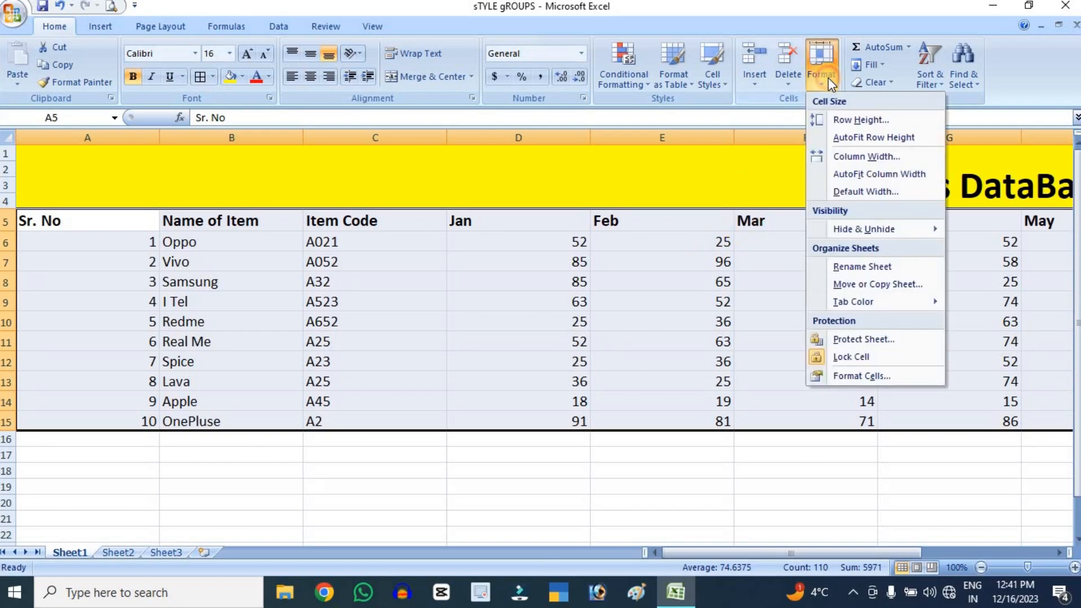
pyautogui.click(874, 174)
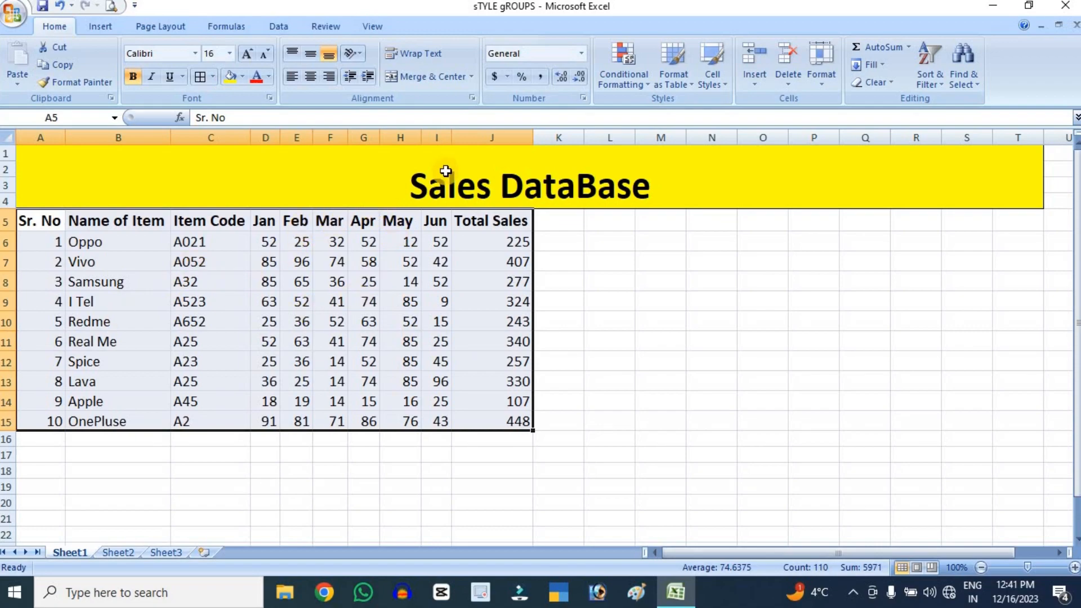
pyautogui.hotkey('ctrl', 'z')
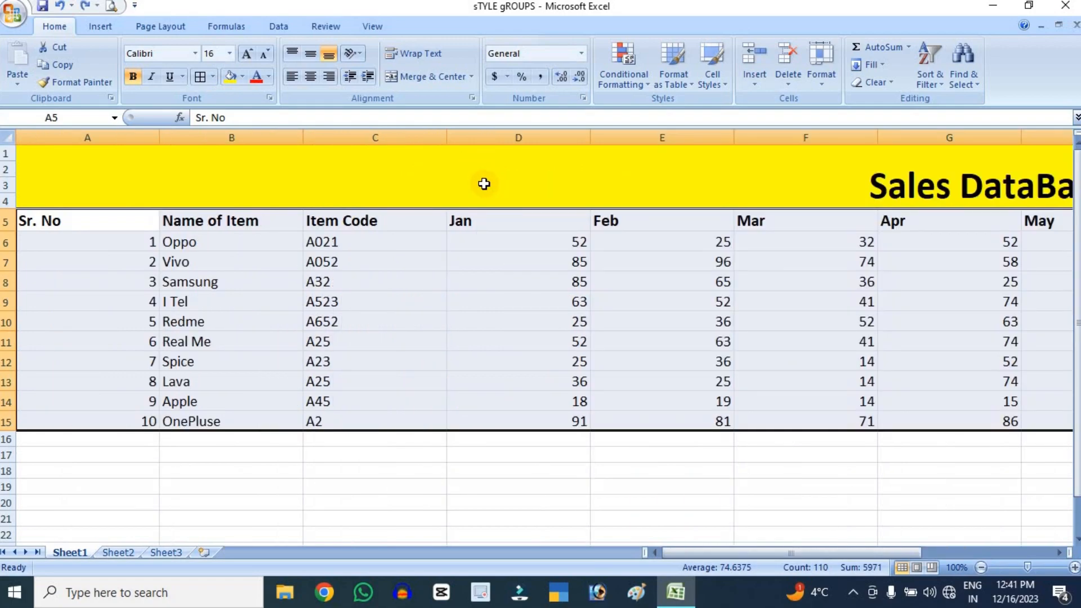
pyautogui.hotkey('ctrl', 'y')
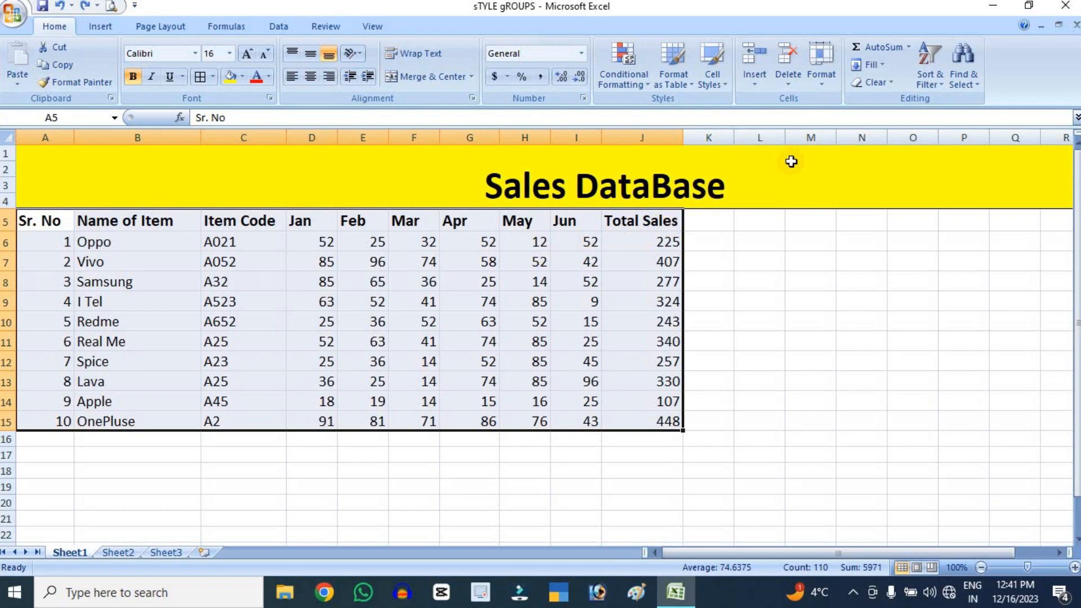
# Open the sheet's default column width setting and accept the standard width offered
pyautogui.click(832, 80)
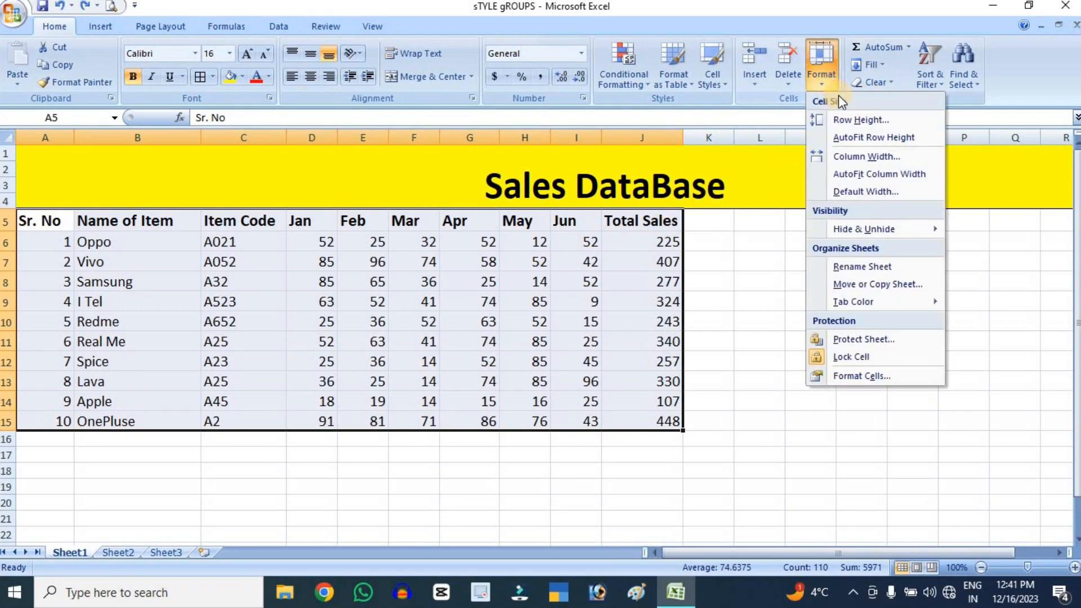
pyautogui.click(852, 191)
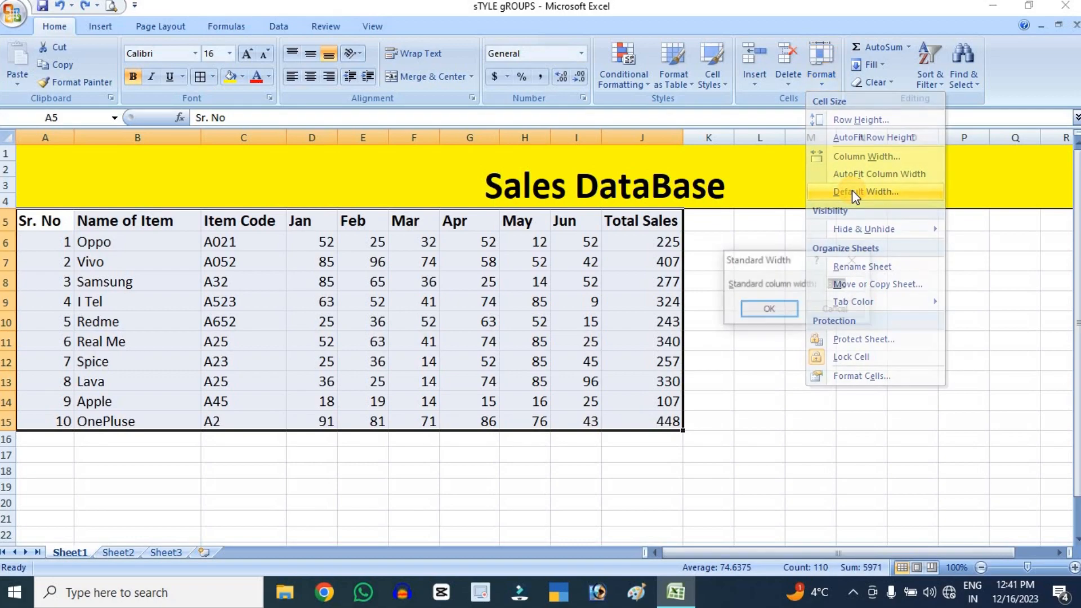
pyautogui.click(779, 309)
# Hide row 7, which holds the Vivo record, in the sales database
pyautogui.click(822, 65)
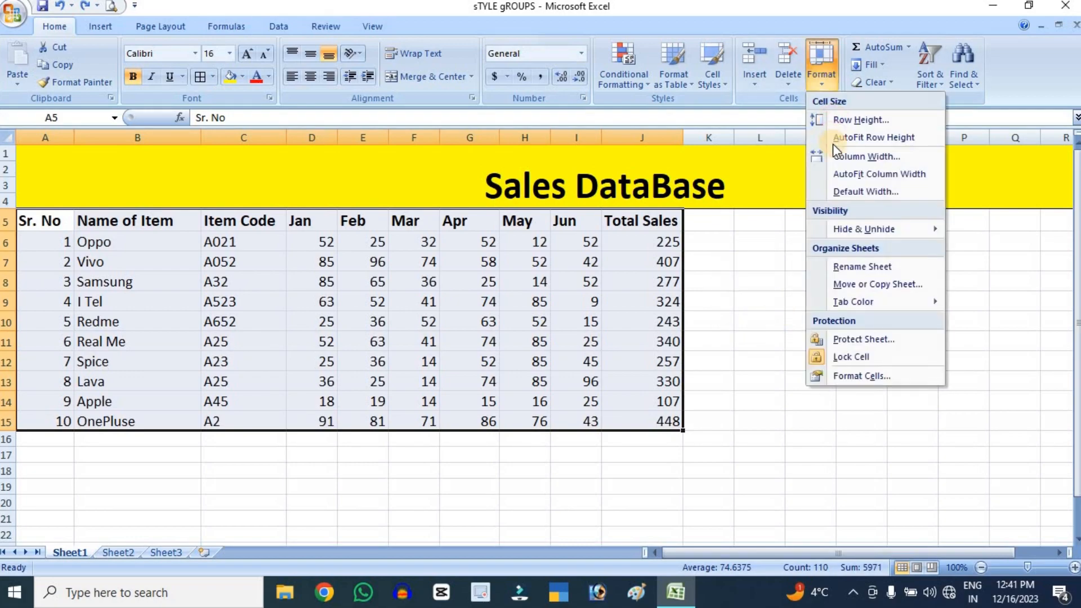
pyautogui.moveTo(834, 228)
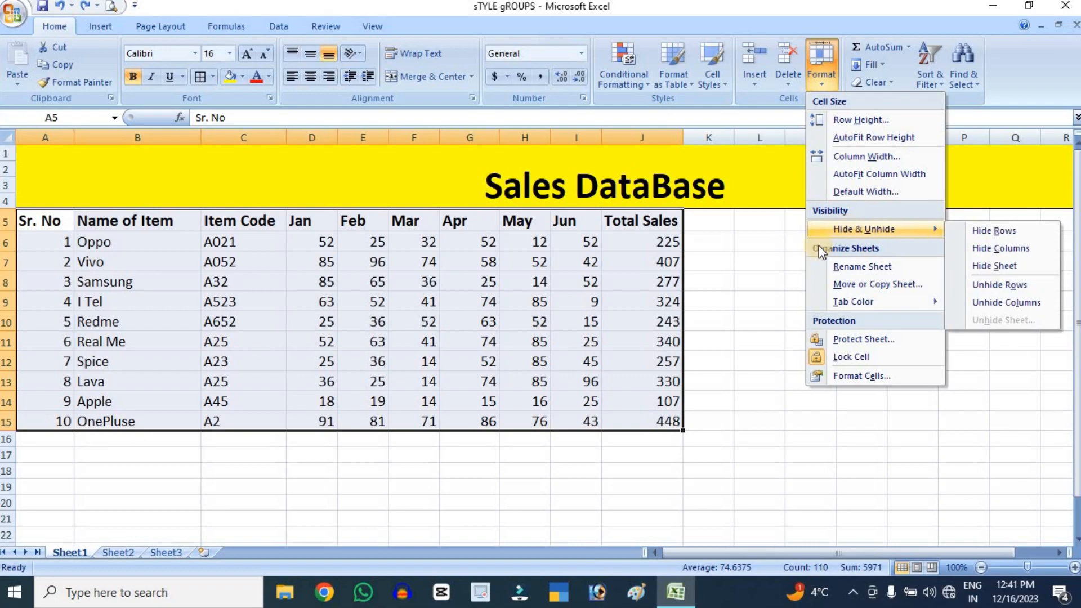
pyautogui.click(576, 341)
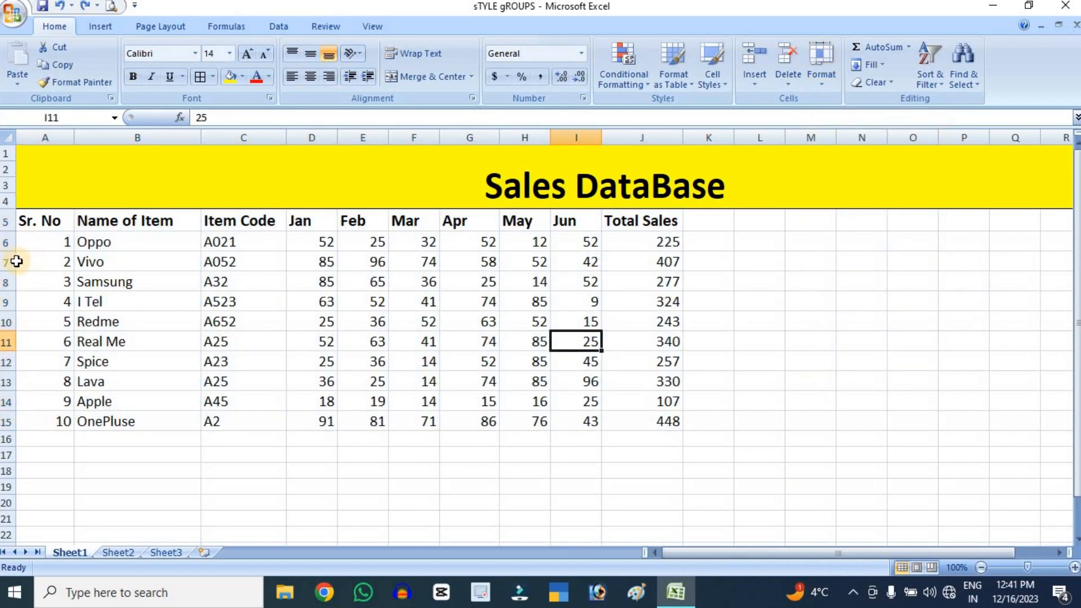
pyautogui.click(6, 262)
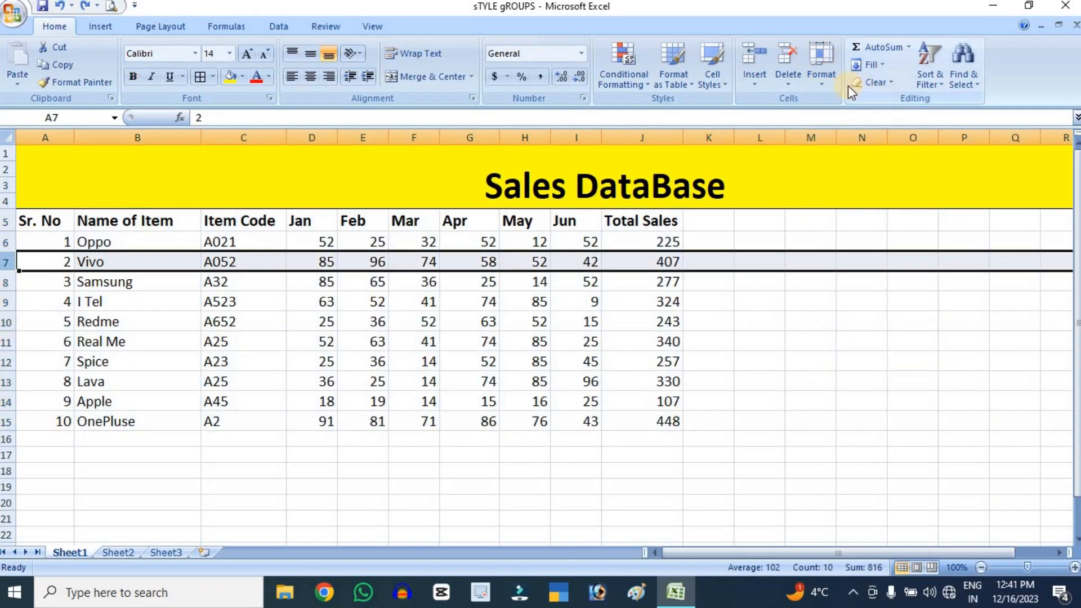
pyautogui.click(824, 78)
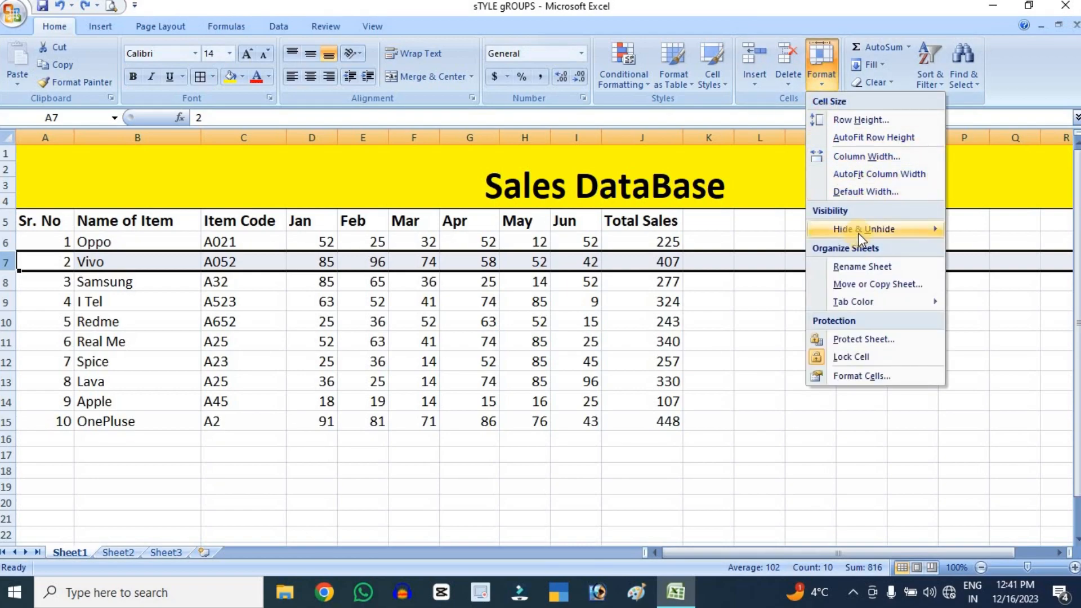
pyautogui.moveTo(870, 231)
pyautogui.click(982, 232)
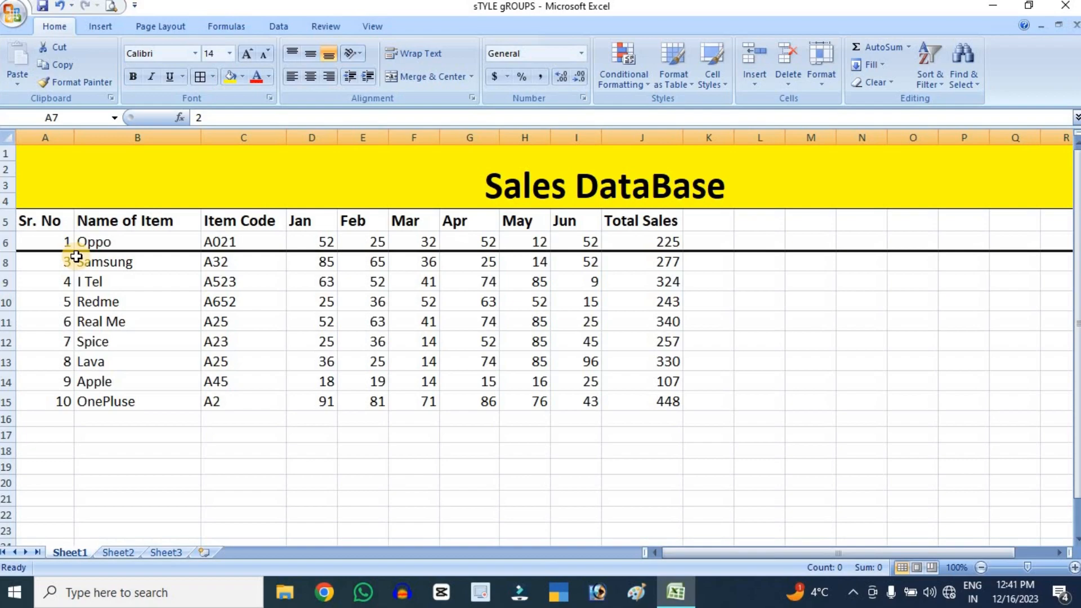
# Unhide row 7 between the Oppo and Samsung records
pyautogui.click(825, 83)
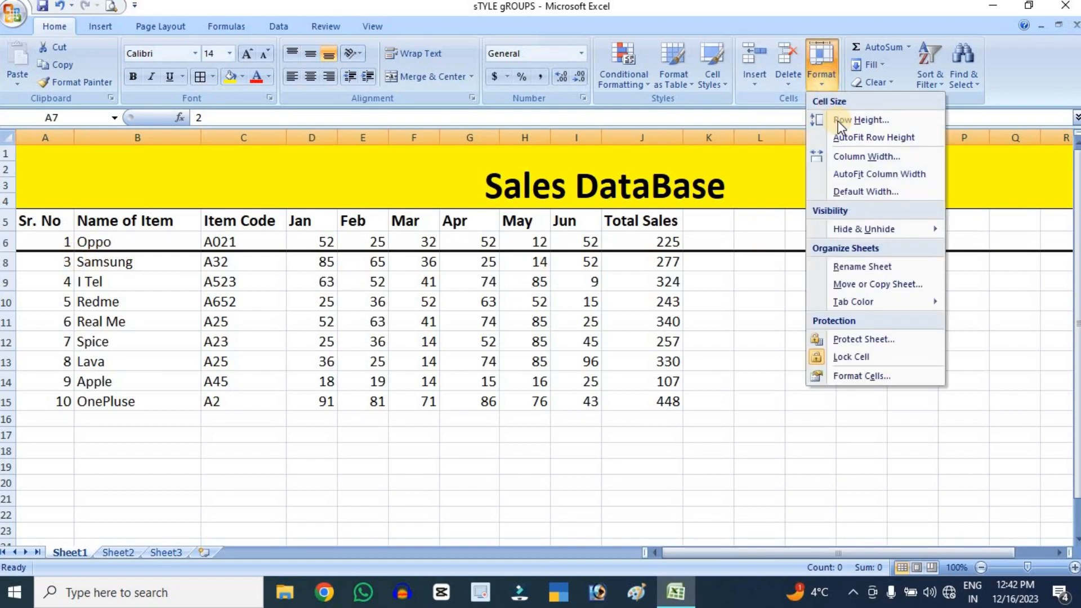
pyautogui.moveTo(892, 232)
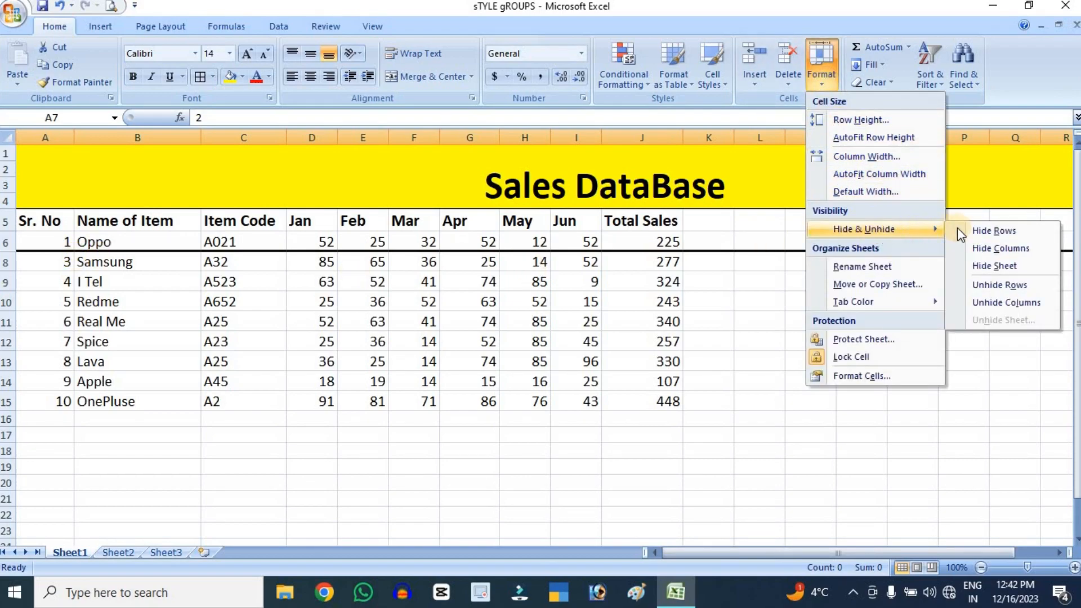
pyautogui.click(1001, 283)
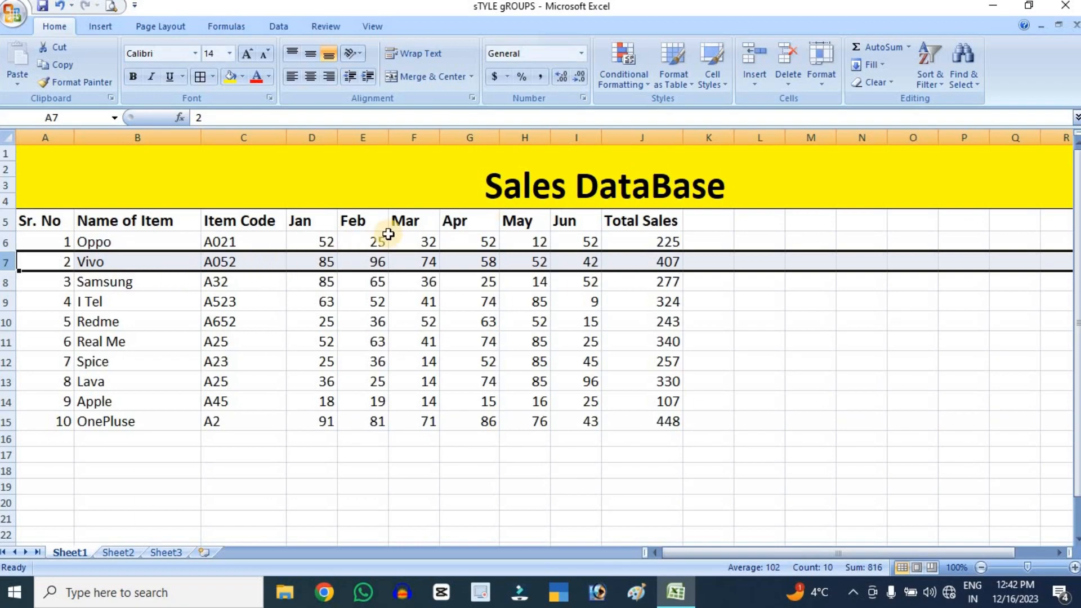
# Rename Sheet1, which contains the sales database, as Home
pyautogui.click(826, 76)
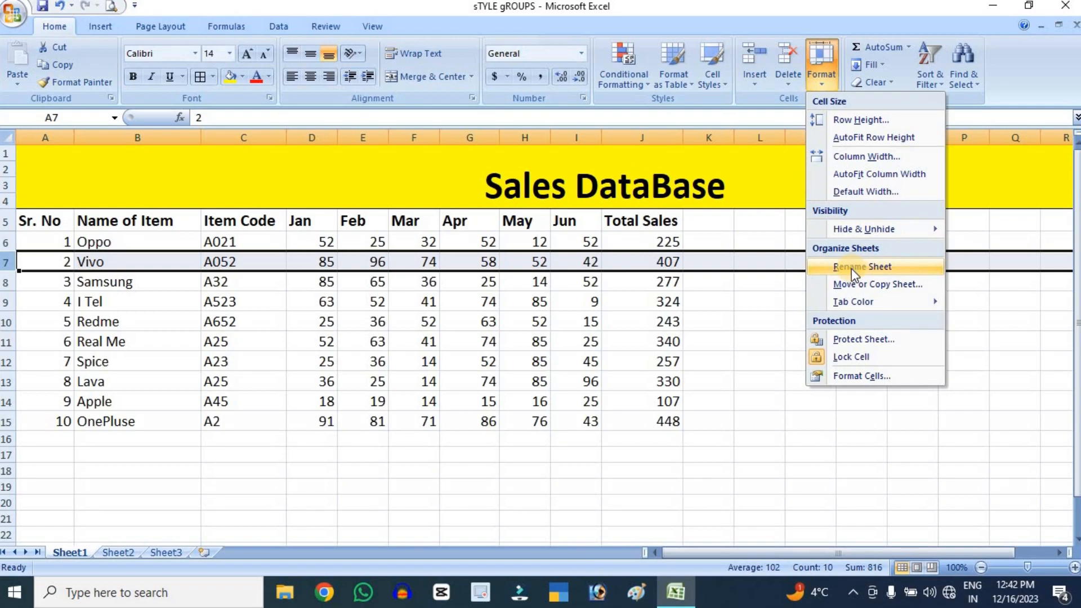
pyautogui.click(736, 359)
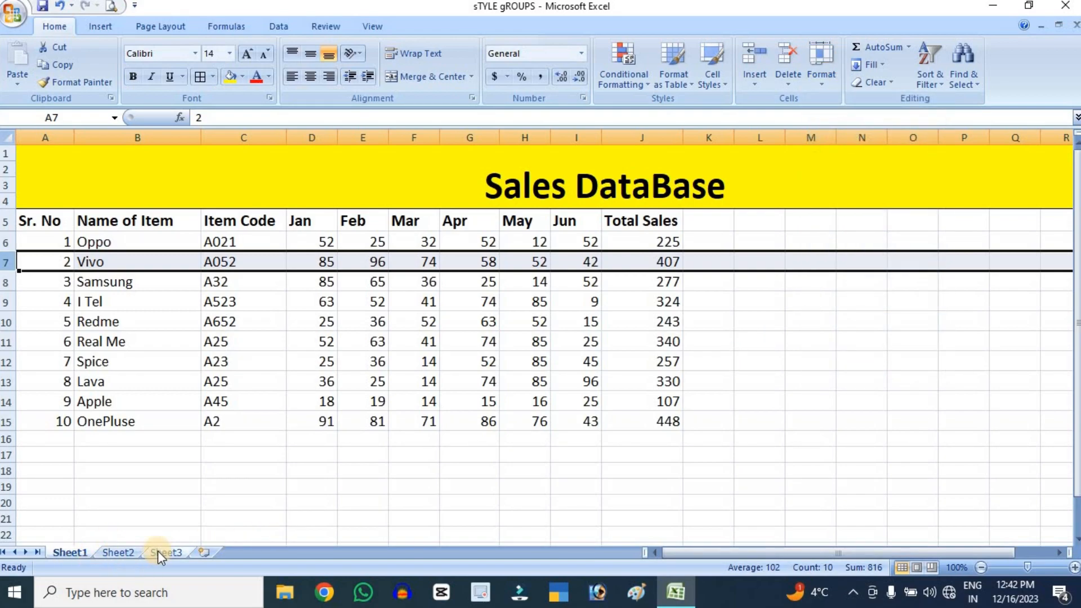
pyautogui.doubleClick(69, 552)
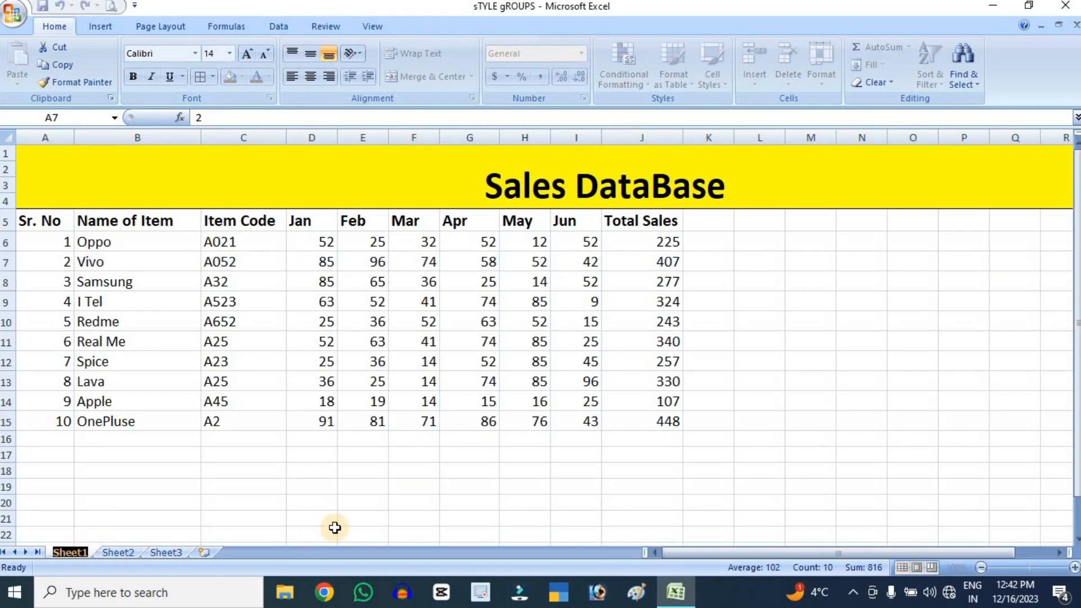
pyautogui.write('hOME')
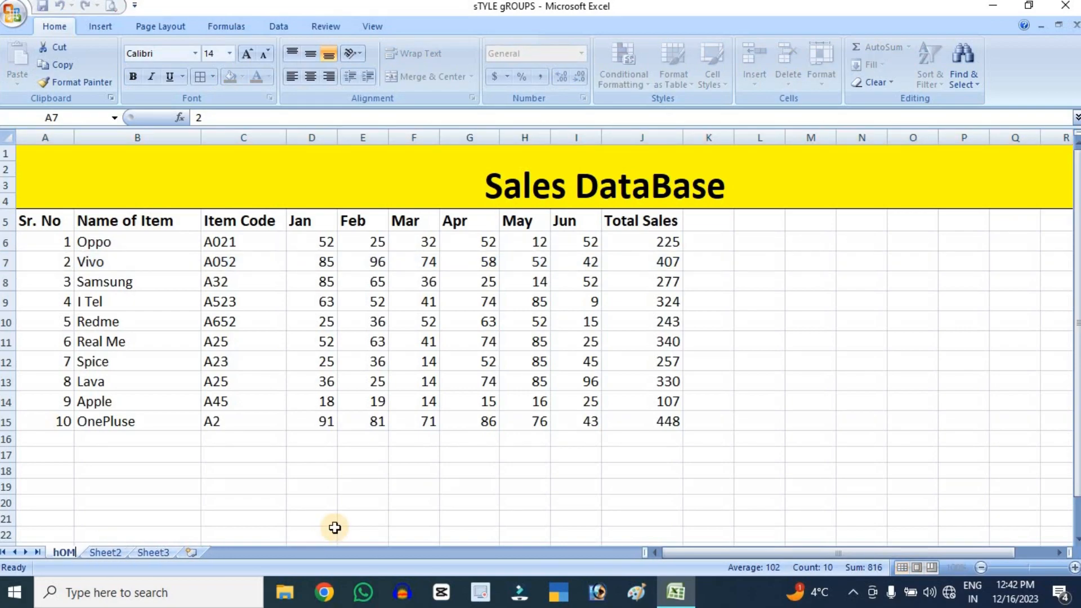
pyautogui.press('Return')
pyautogui.press('BackSpace')
pyautogui.press('BackSpace')
pyautogui.press('BackSpace')
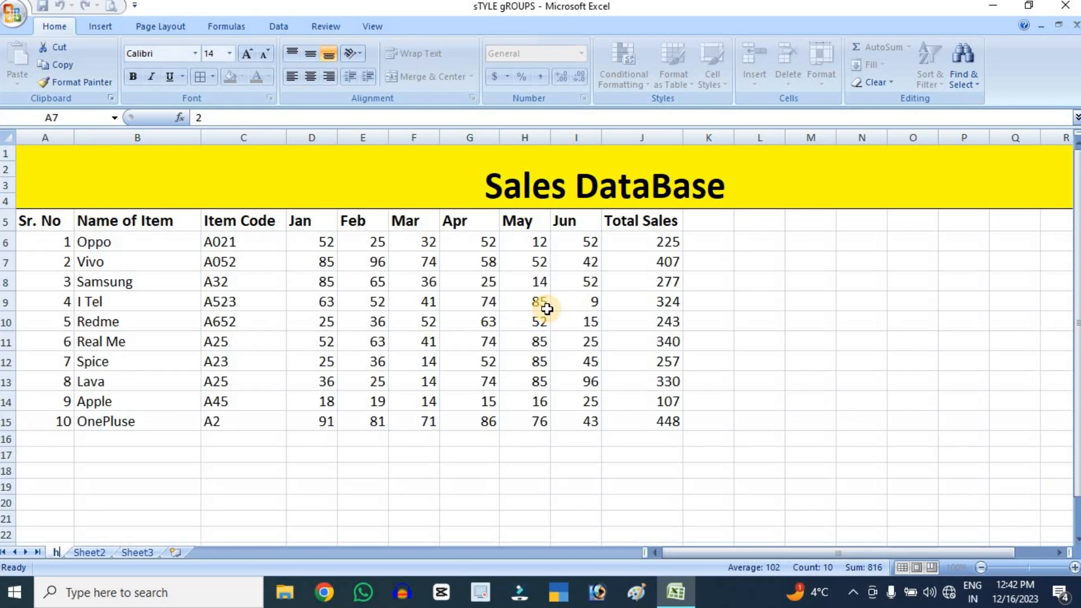
pyautogui.press('BackSpace')
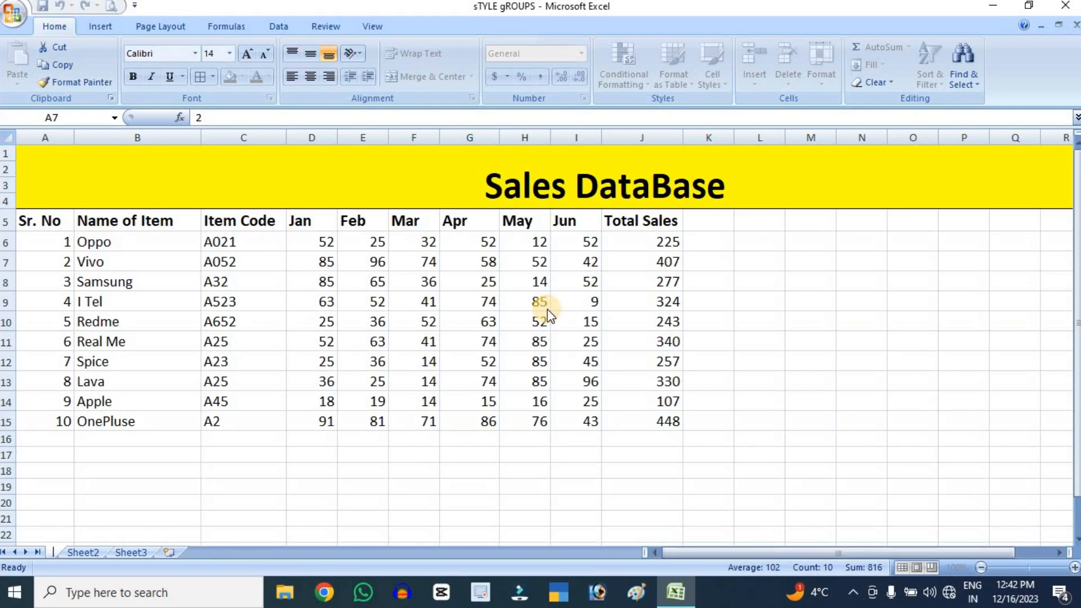
pyautogui.write('hOM')
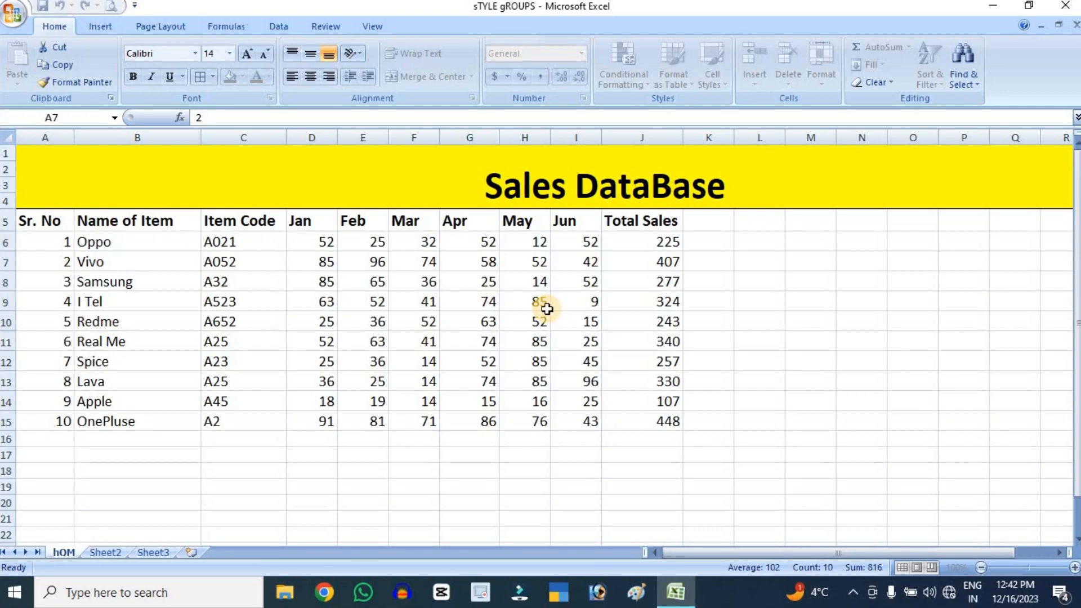
pyautogui.press('BackSpace')
pyautogui.press('BackSpace')
pyautogui.press('BackSpace')
pyautogui.write('Home')
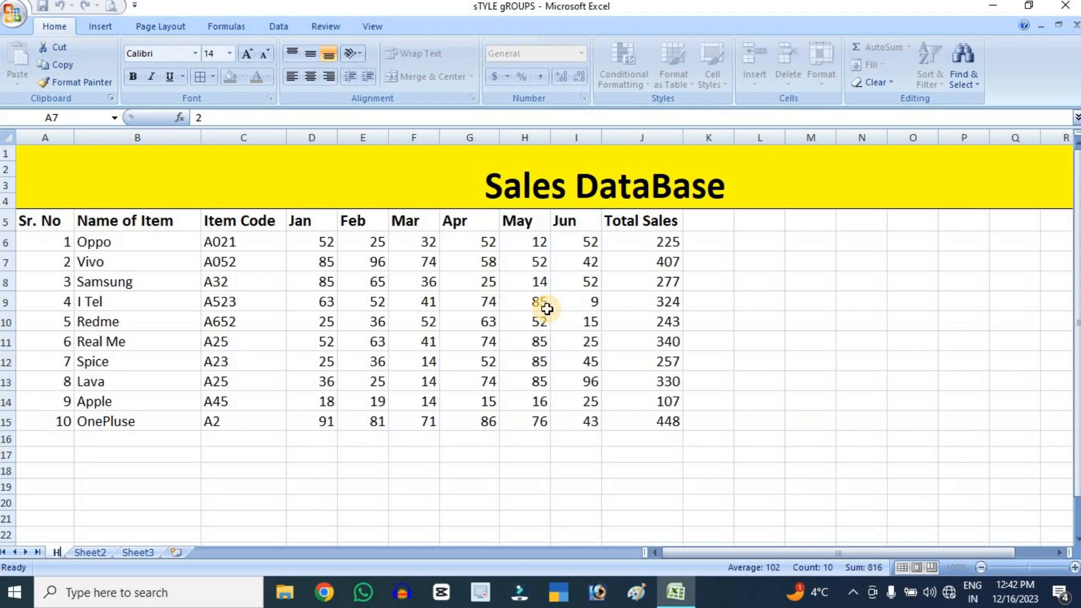
pyautogui.click(310, 469)
# Rename the empty Sheet2 as Insert
pyautogui.click(111, 553)
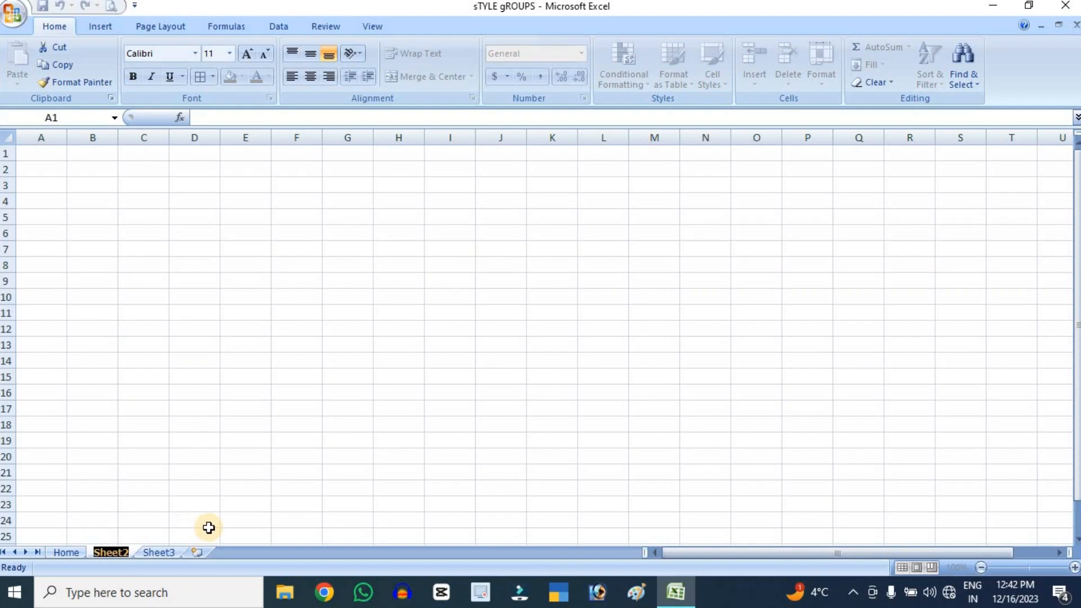
pyautogui.write('In')
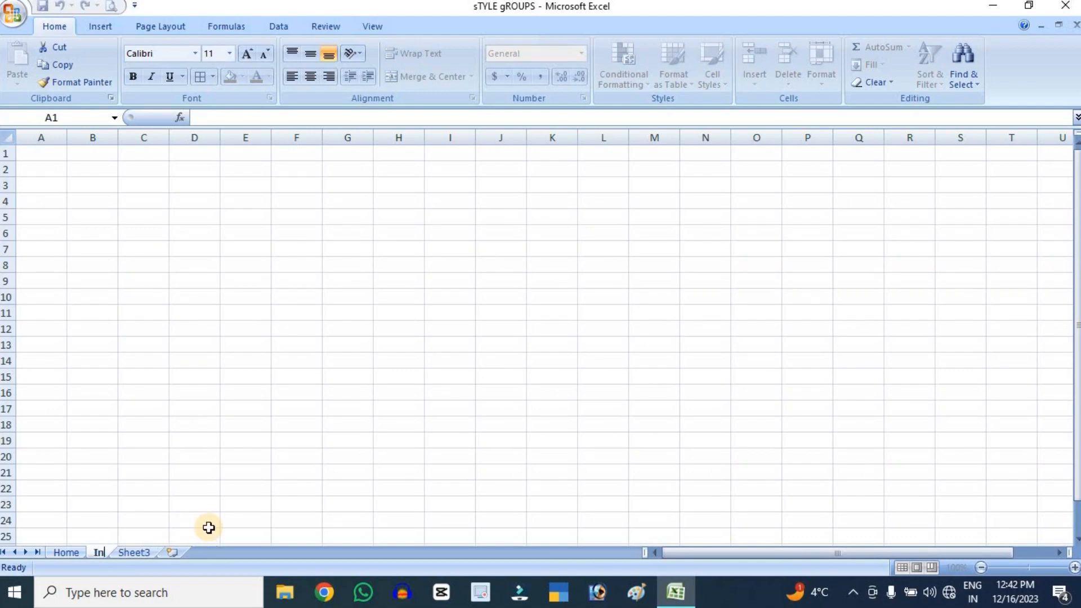
pyautogui.write('sert')
pyautogui.click(192, 489)
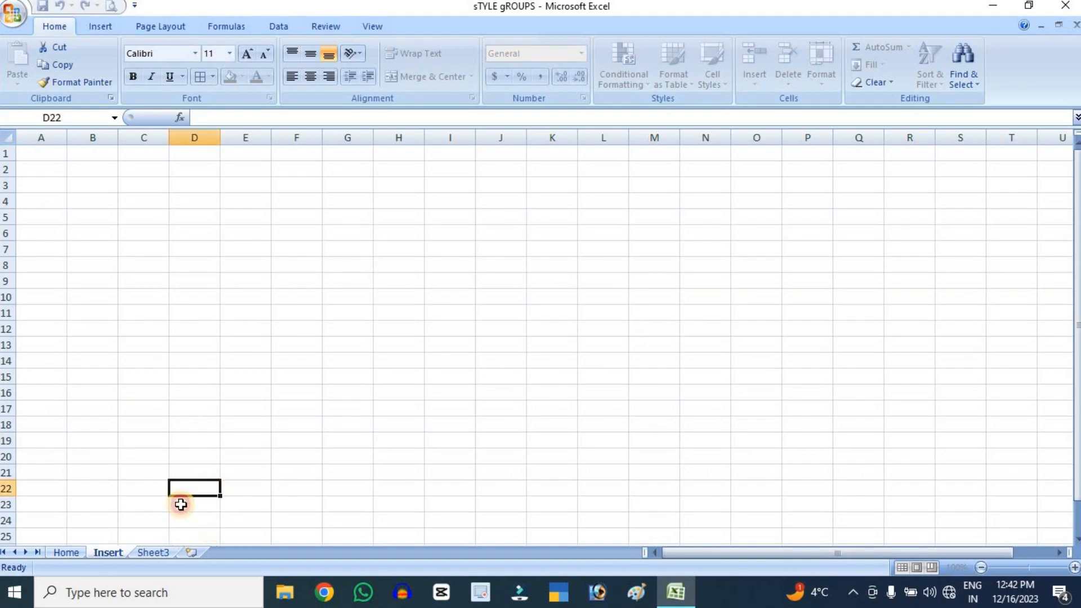
# Return to the Home sheet and set its tab color to standard red
pyautogui.click(63, 553)
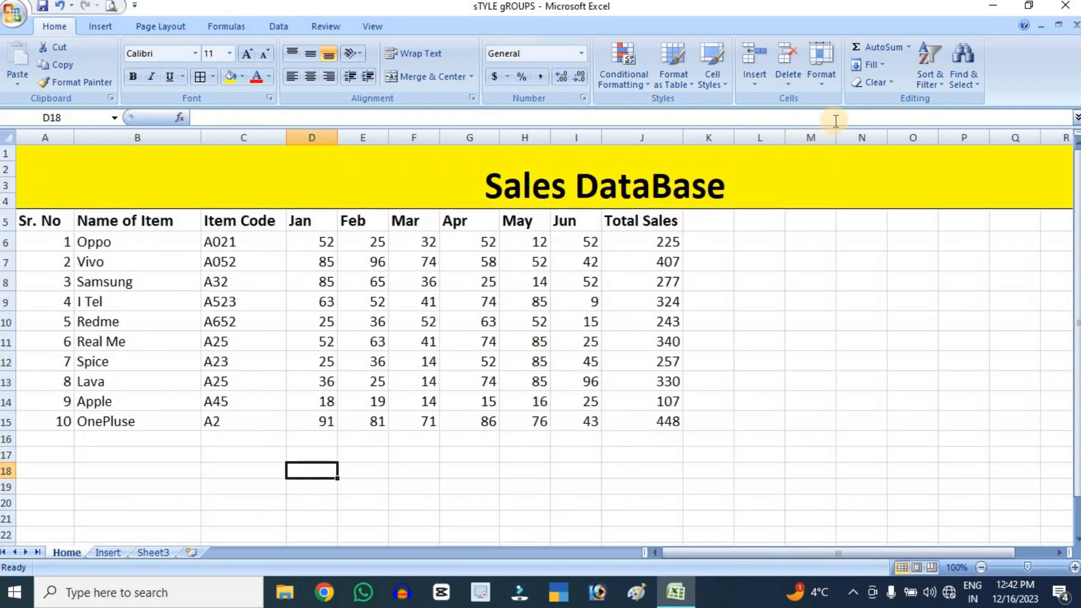
pyautogui.click(837, 72)
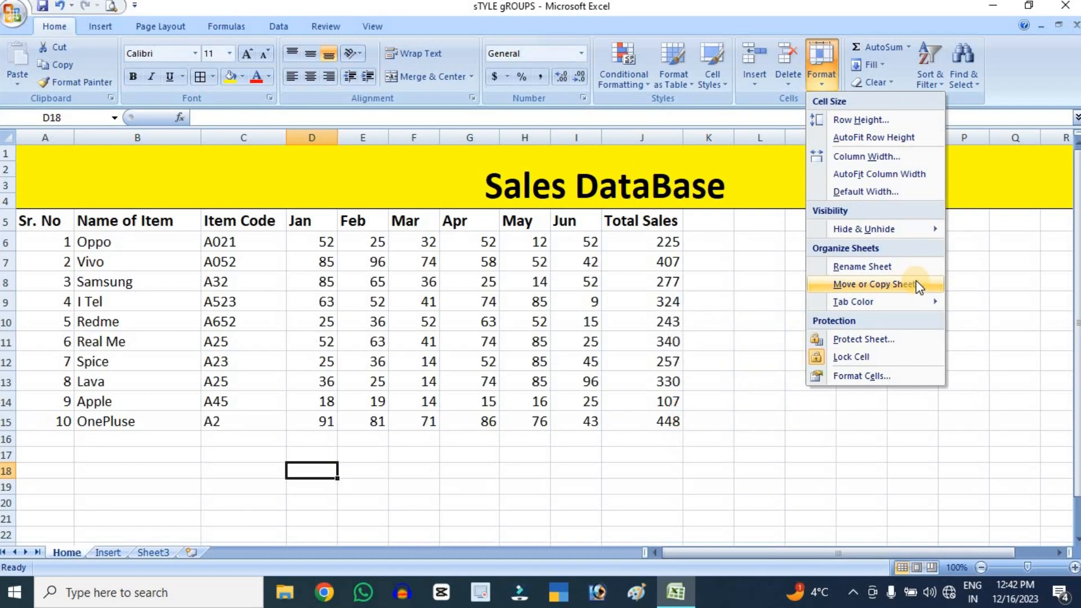
pyautogui.moveTo(901, 302)
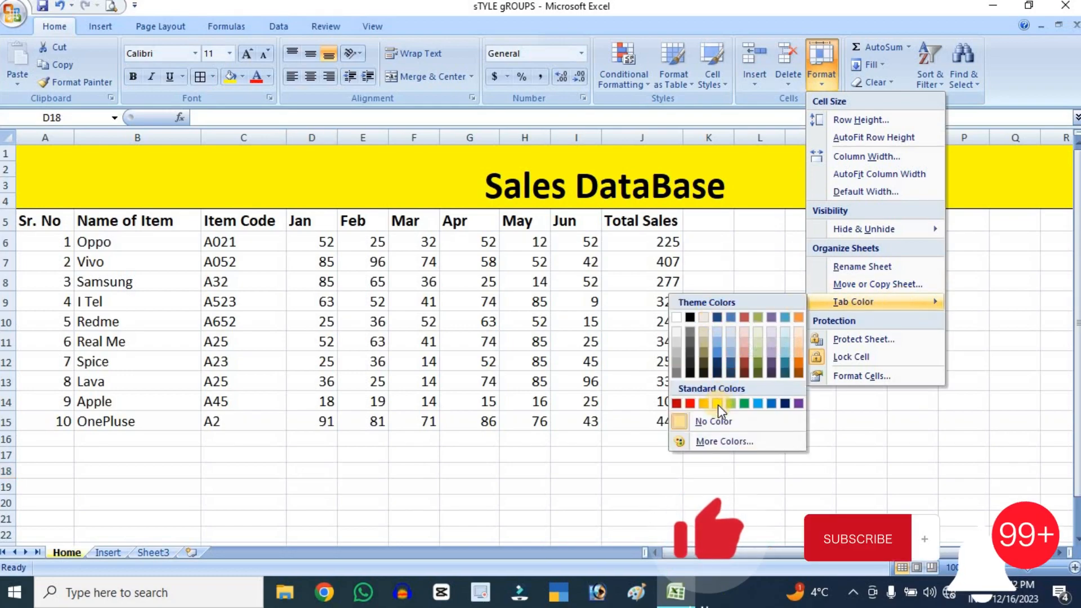
pyautogui.click(688, 404)
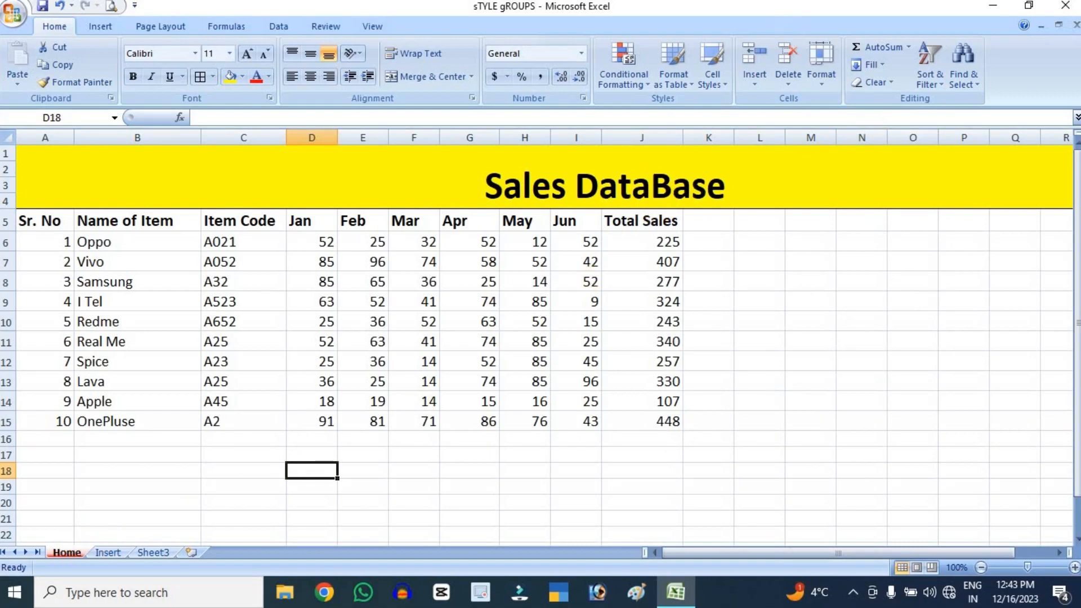
# Protect the Home sheet without a password, allowing users to format cells, columns and rows, insert columns, rows and hyperlinks, and delete columns and rows
pyautogui.click(818, 59)
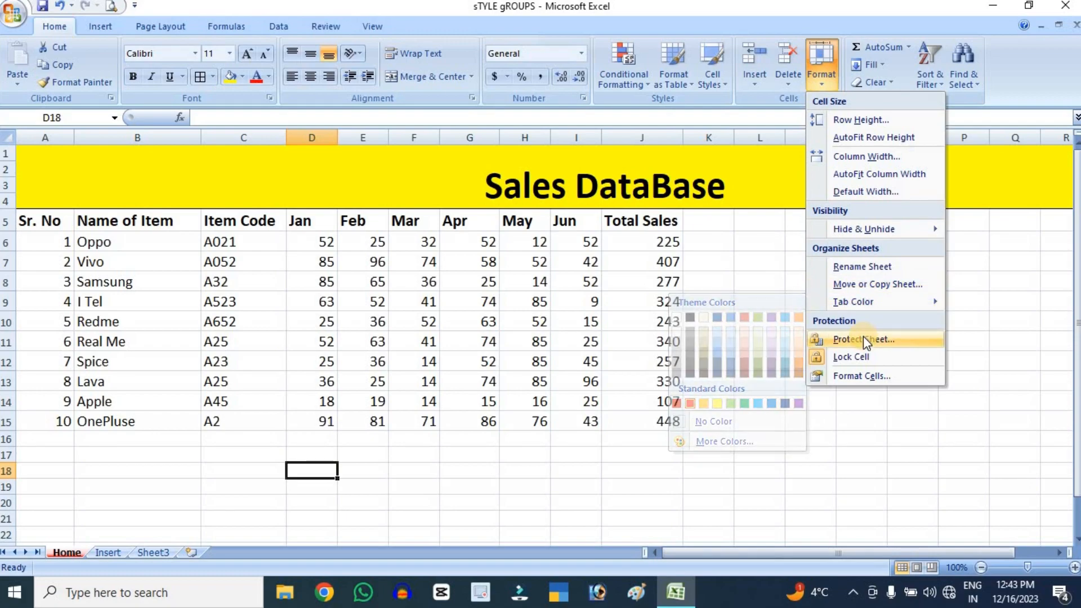
pyautogui.click(726, 315)
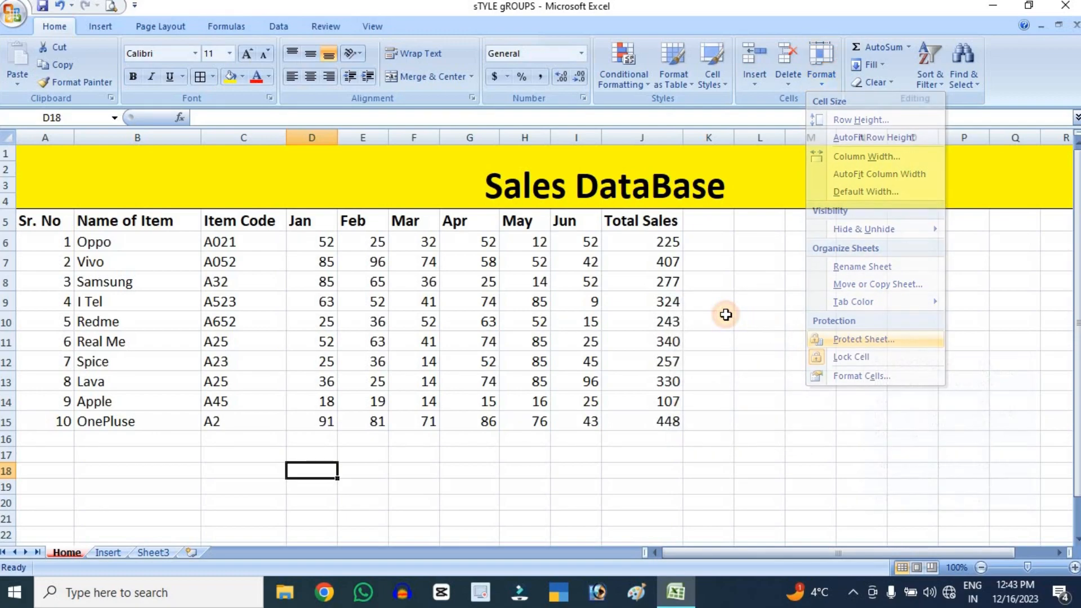
pyautogui.click(726, 315)
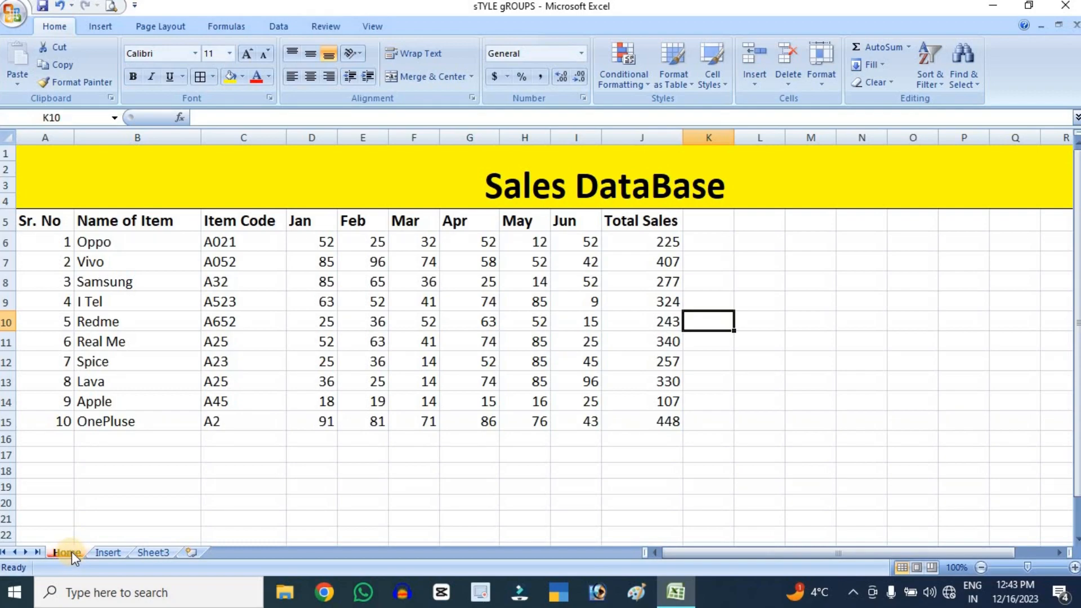
pyautogui.click(835, 79)
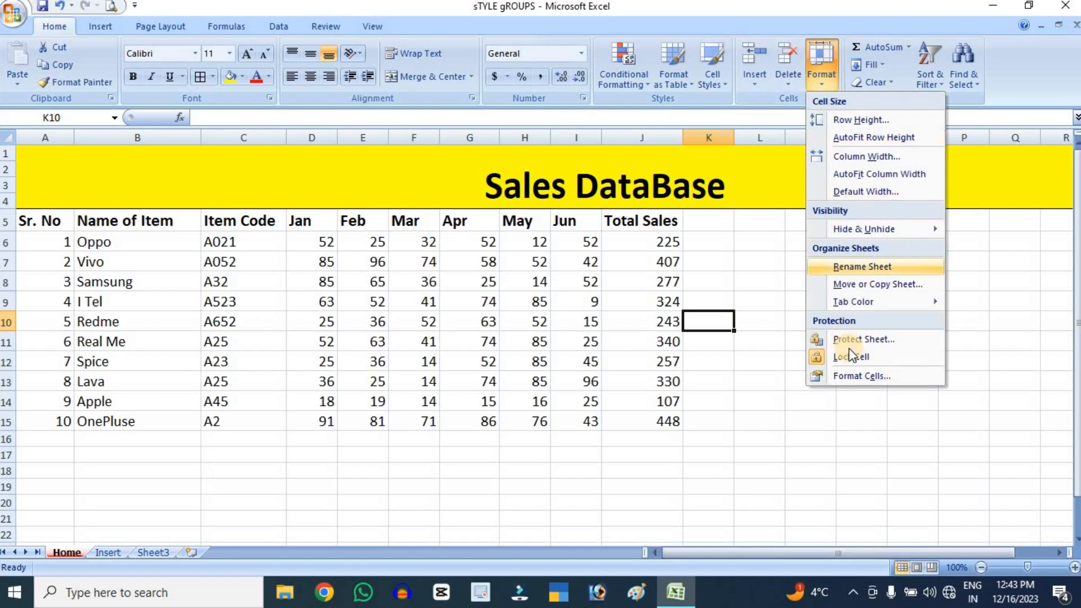
pyautogui.click(850, 341)
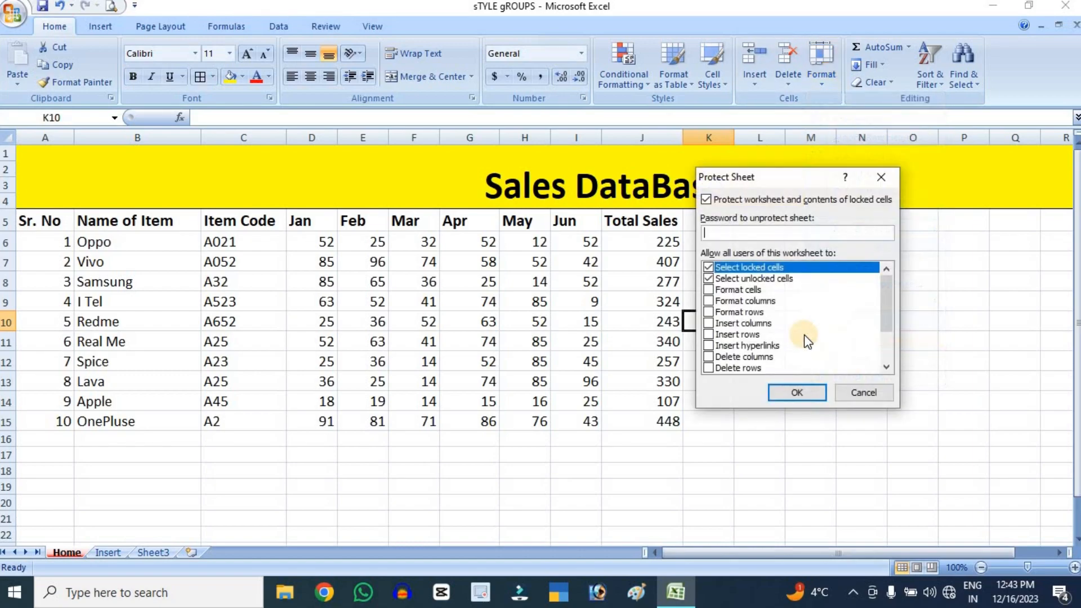
pyautogui.click(709, 290)
pyautogui.click(709, 301)
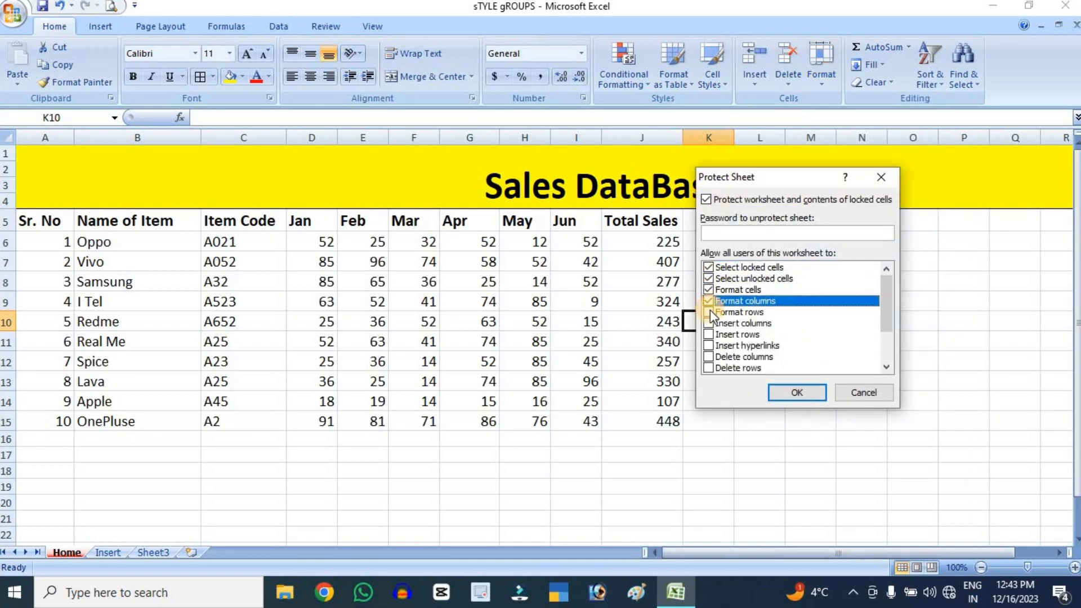
pyautogui.click(709, 312)
pyautogui.click(709, 323)
pyautogui.click(709, 334)
pyautogui.click(709, 345)
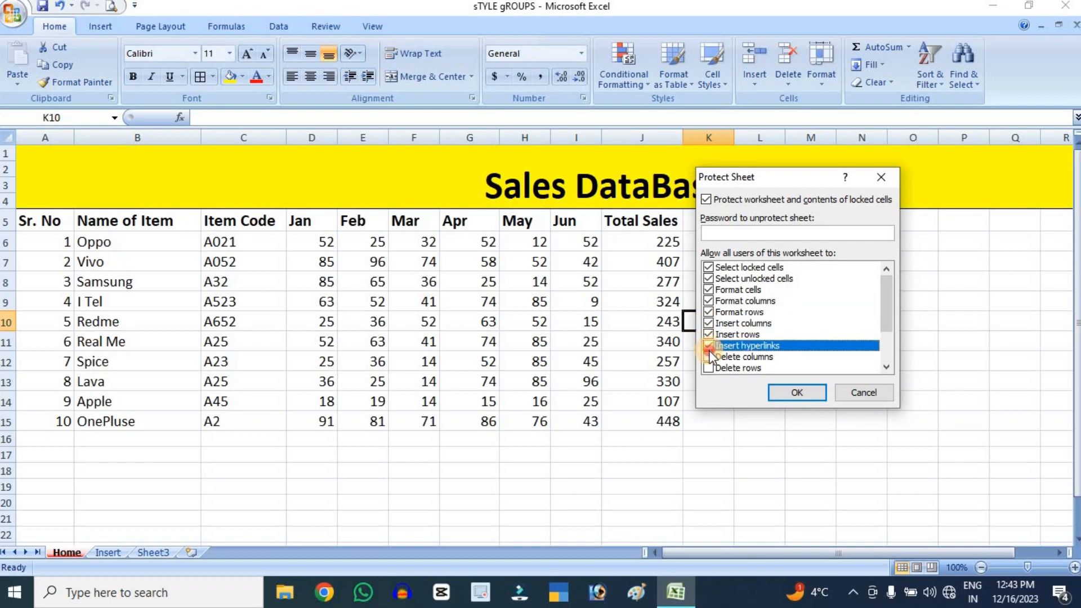
pyautogui.click(709, 357)
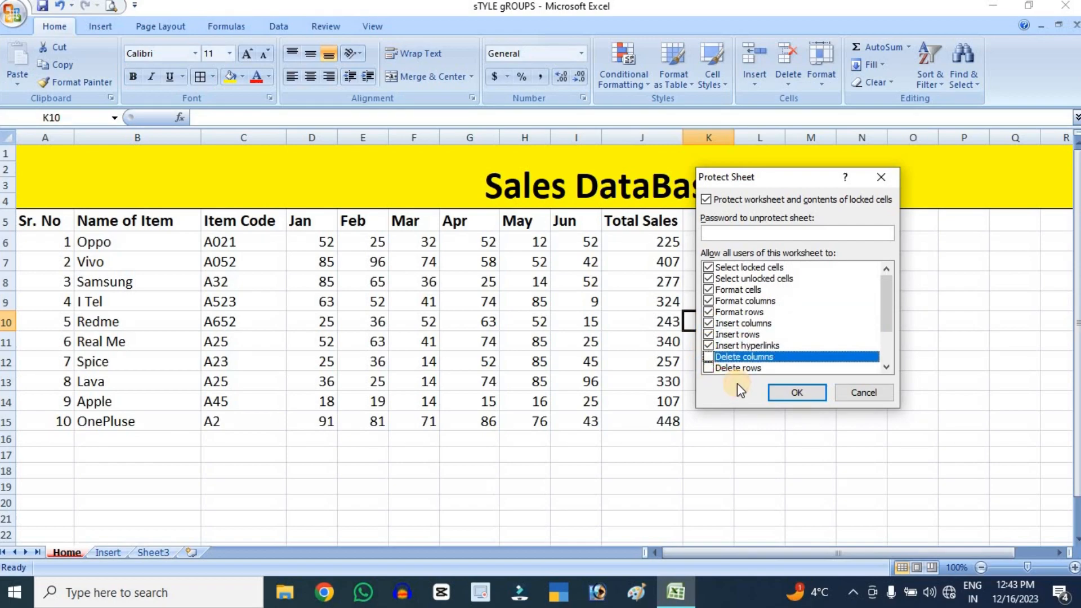
pyautogui.click(709, 365)
pyautogui.click(795, 393)
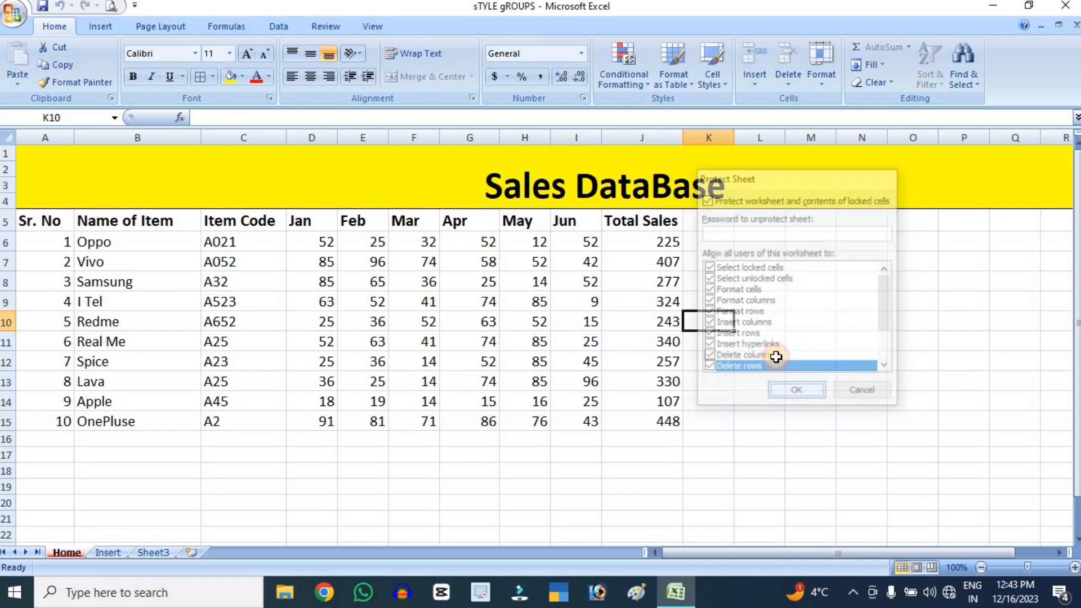
# Try to delete the contents of cell K10 on the protected Home sheet
pyautogui.press('Delete')
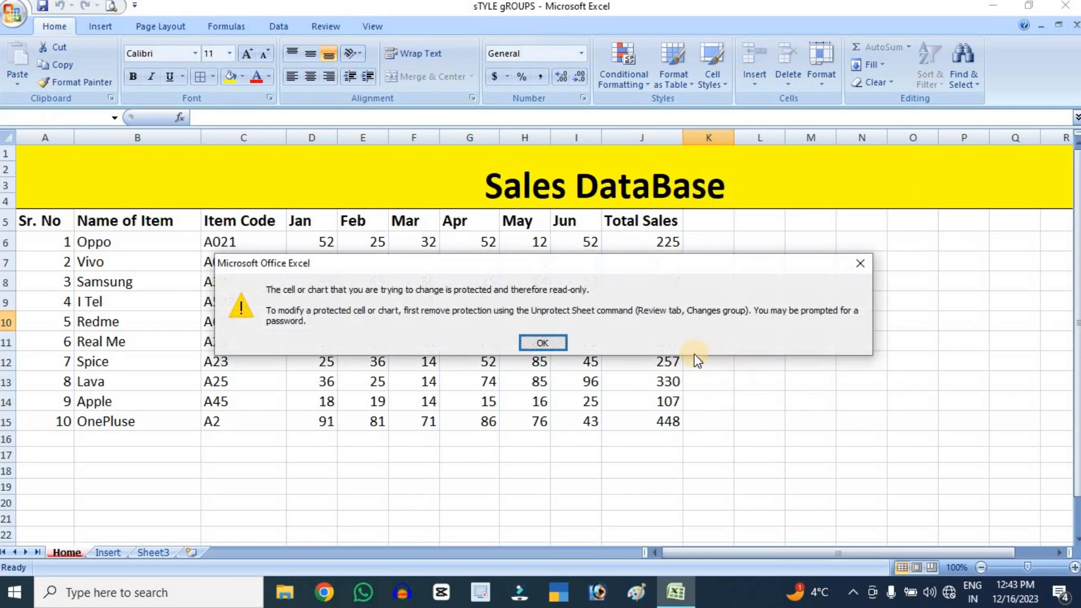
pyautogui.click(556, 340)
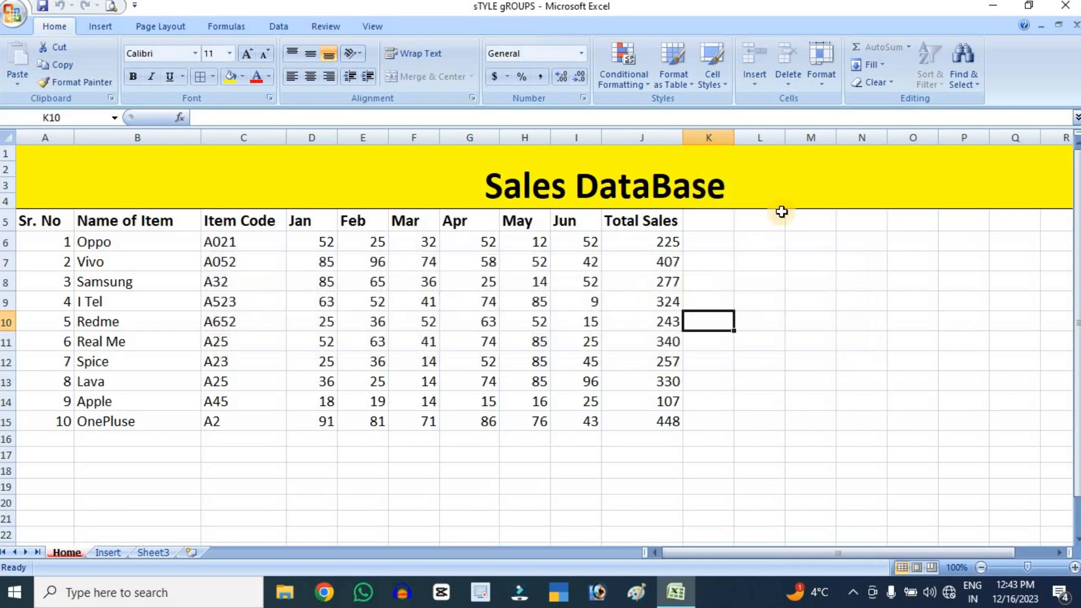
# Remove the protection from the Home sheet
pyautogui.click(818, 81)
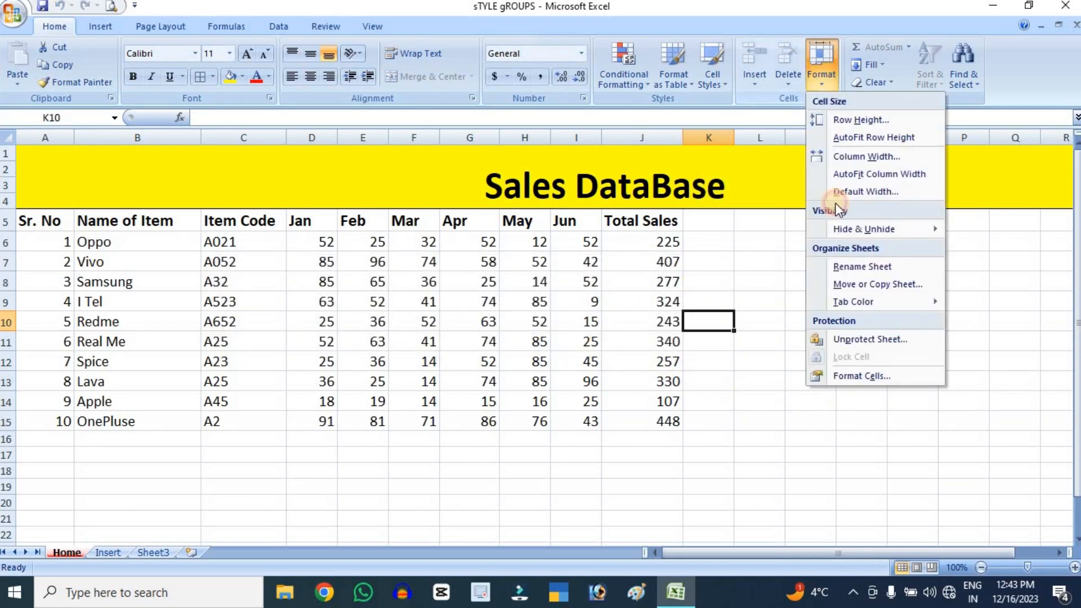
pyautogui.click(864, 340)
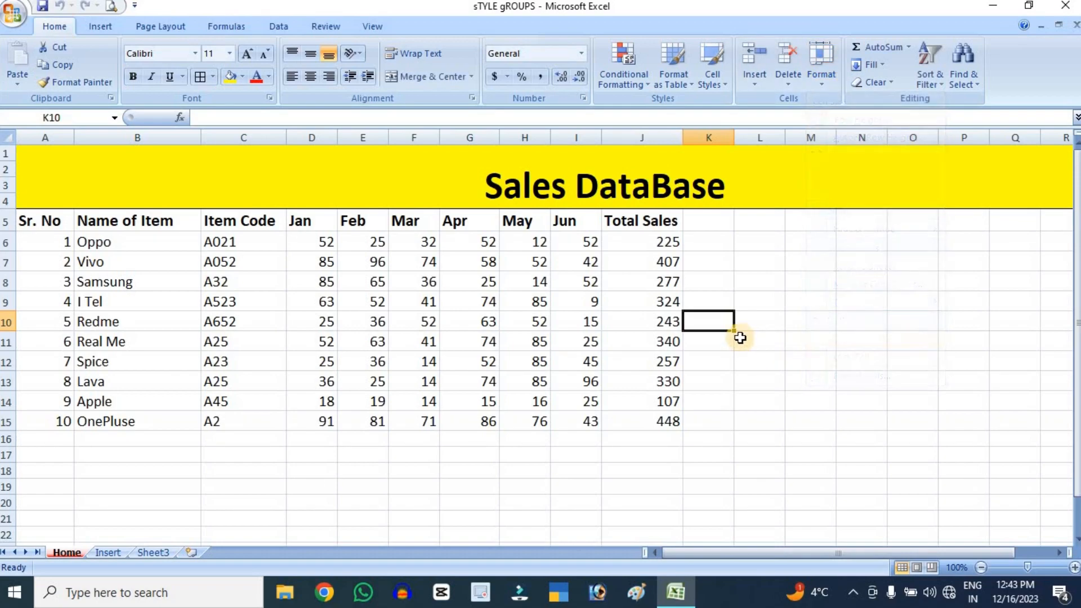
pyautogui.click(874, 85)
# Protect the Home sheet with the same allowed actions, entering and re-entering a password for unprotecting it
pyautogui.click(831, 86)
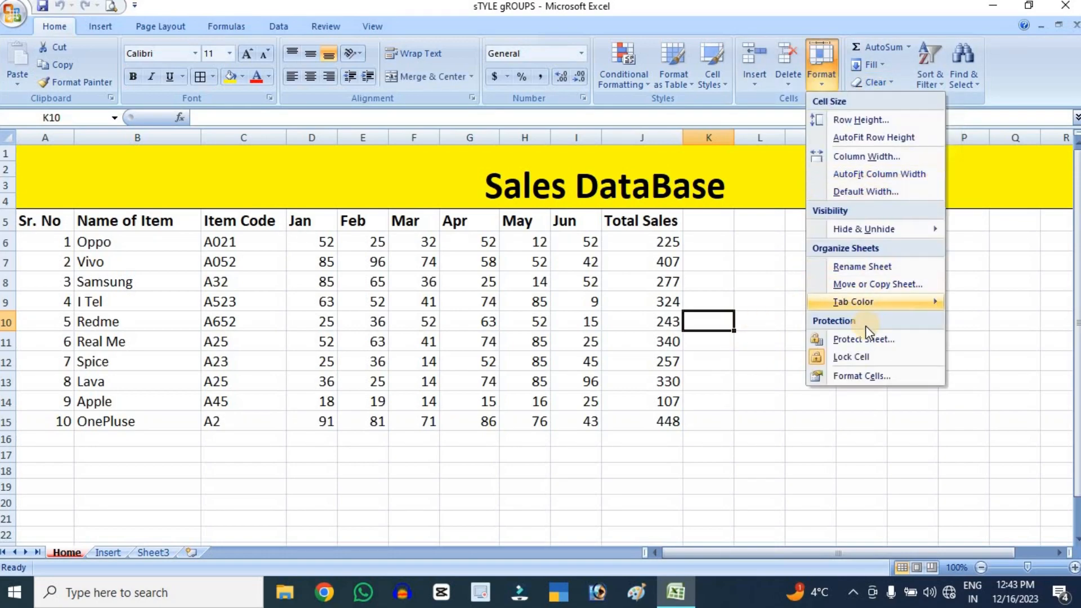
pyautogui.click(839, 340)
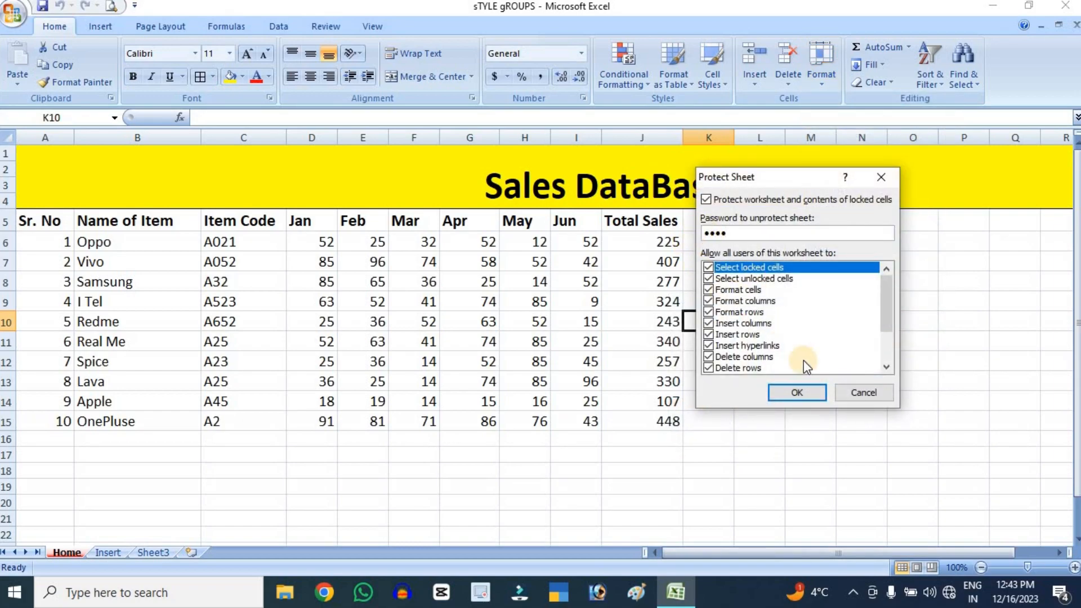
pyautogui.click(818, 393)
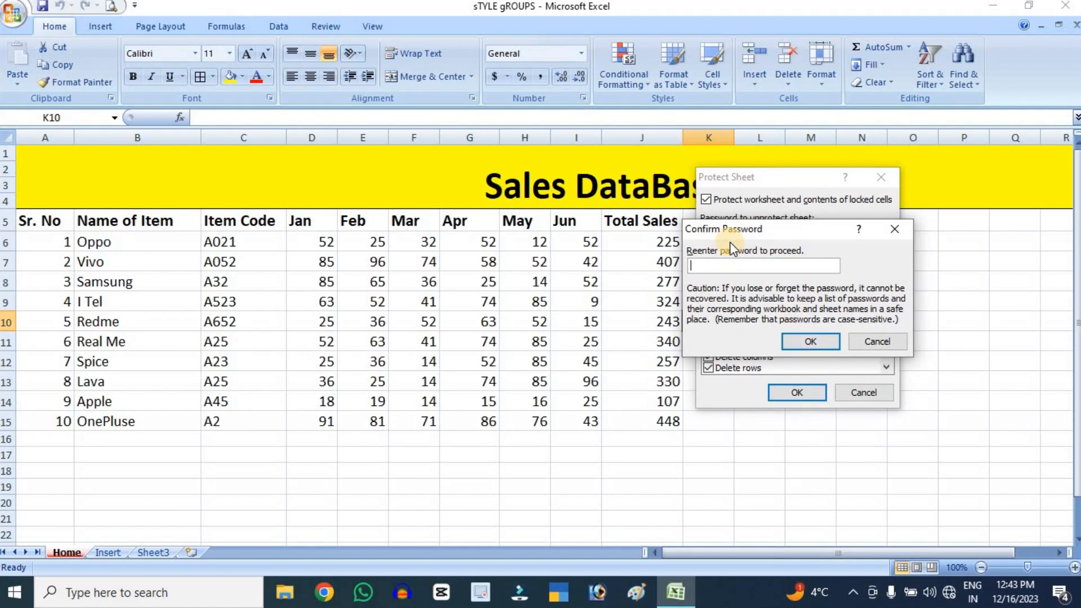
pyautogui.write('1234')
pyautogui.click(795, 340)
# Try to edit Samsung's January sales in cell D8 on the password-protected Home sheet
pyautogui.click(358, 455)
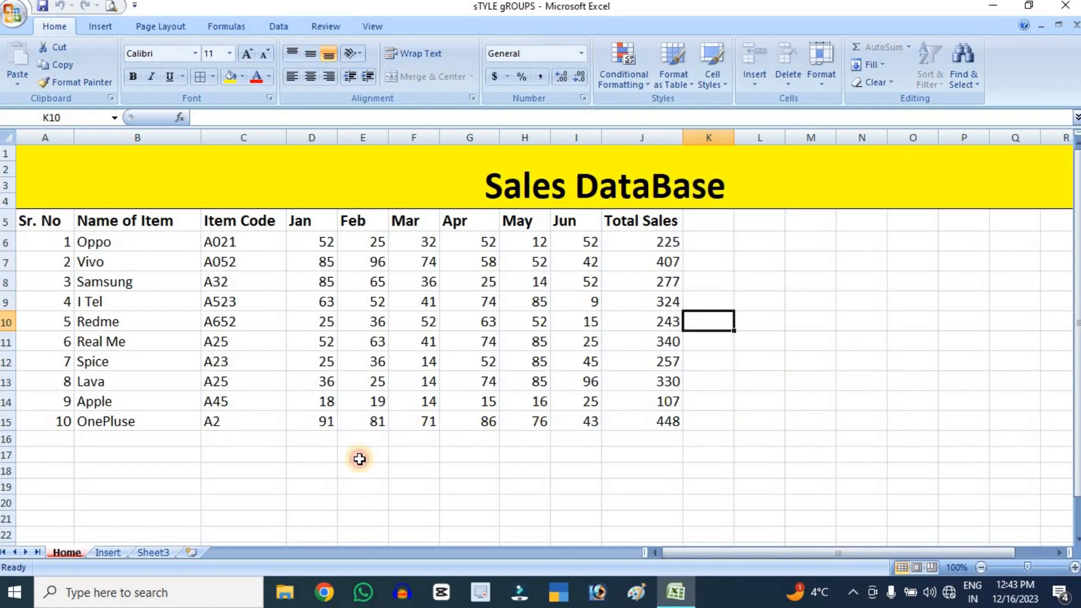
pyautogui.click(297, 274)
pyautogui.doubleClick(300, 280)
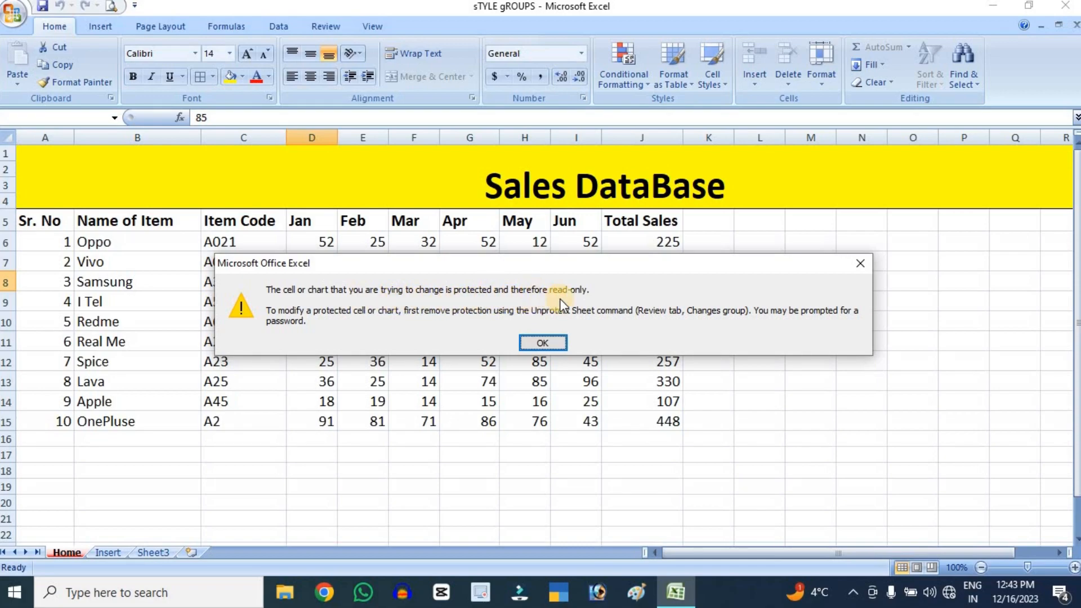
pyautogui.click(563, 342)
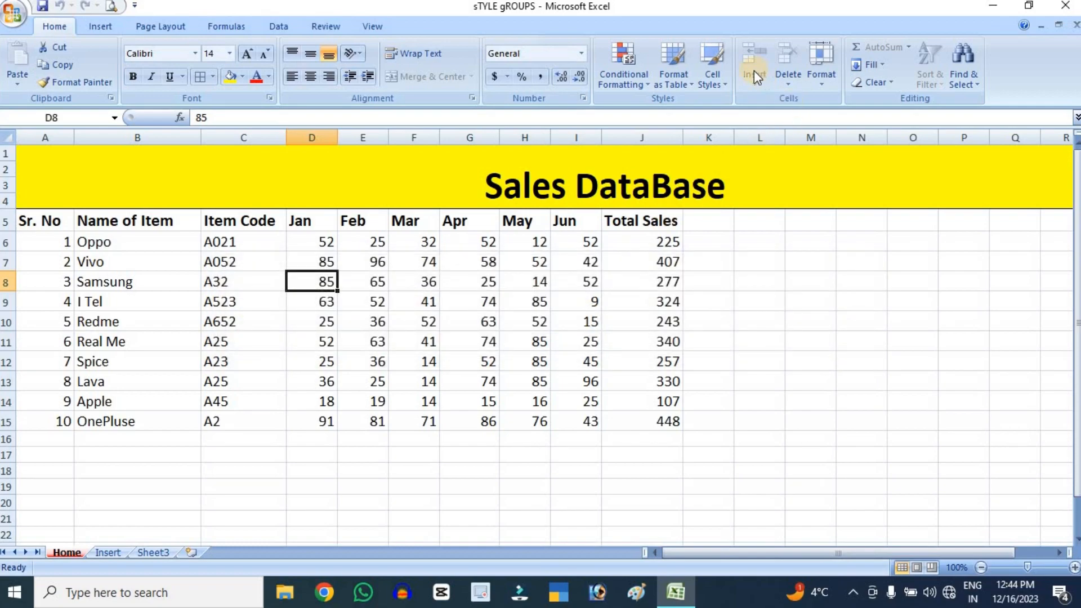
# Unprotect the Home sheet by entering the sheet password
pyautogui.click(821, 85)
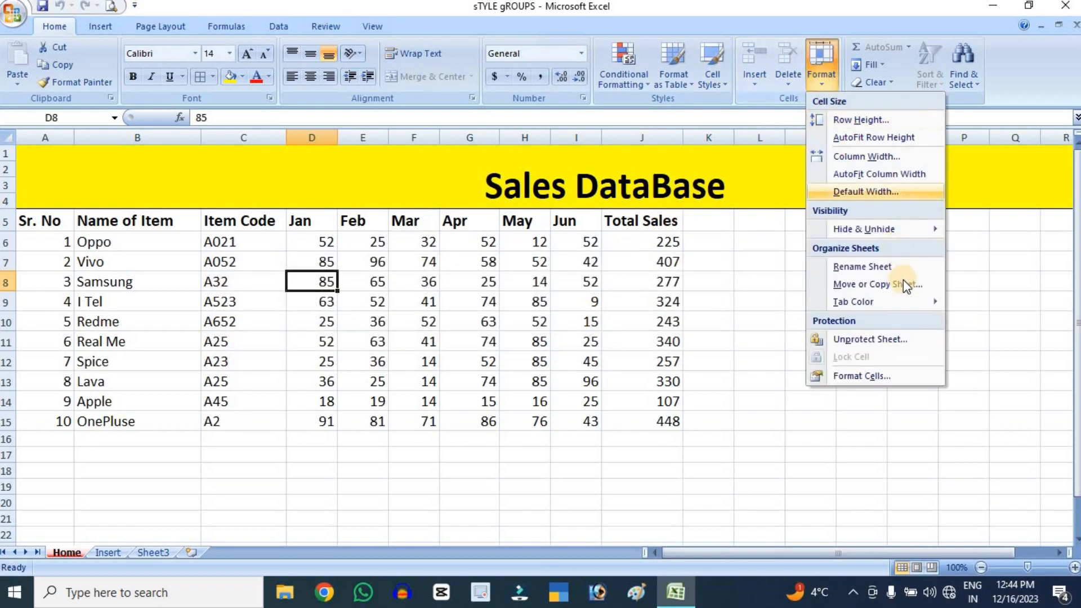
pyautogui.click(870, 341)
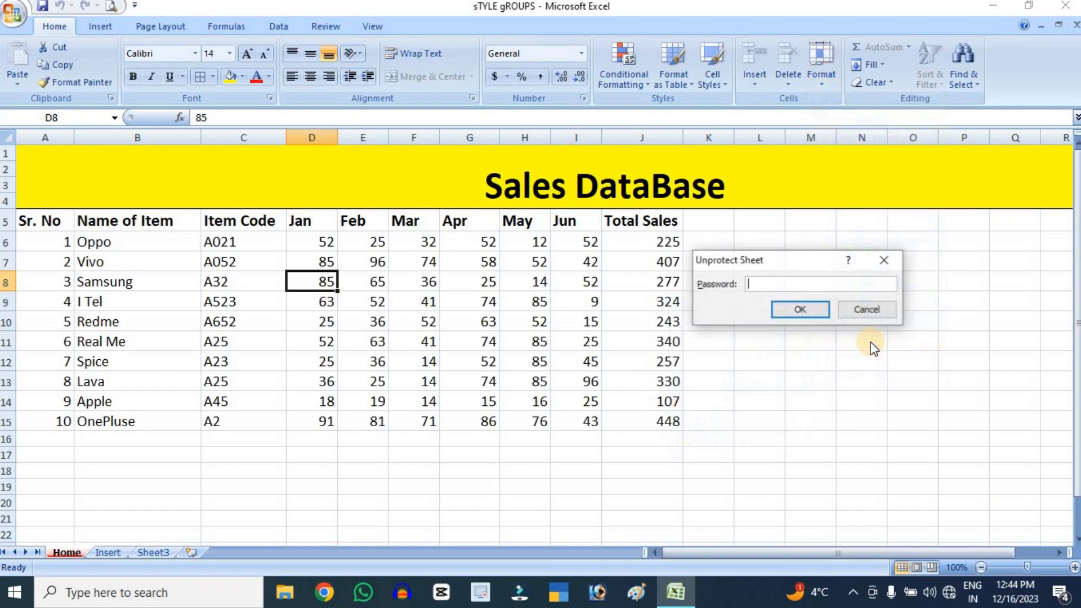
pyautogui.write('1234')
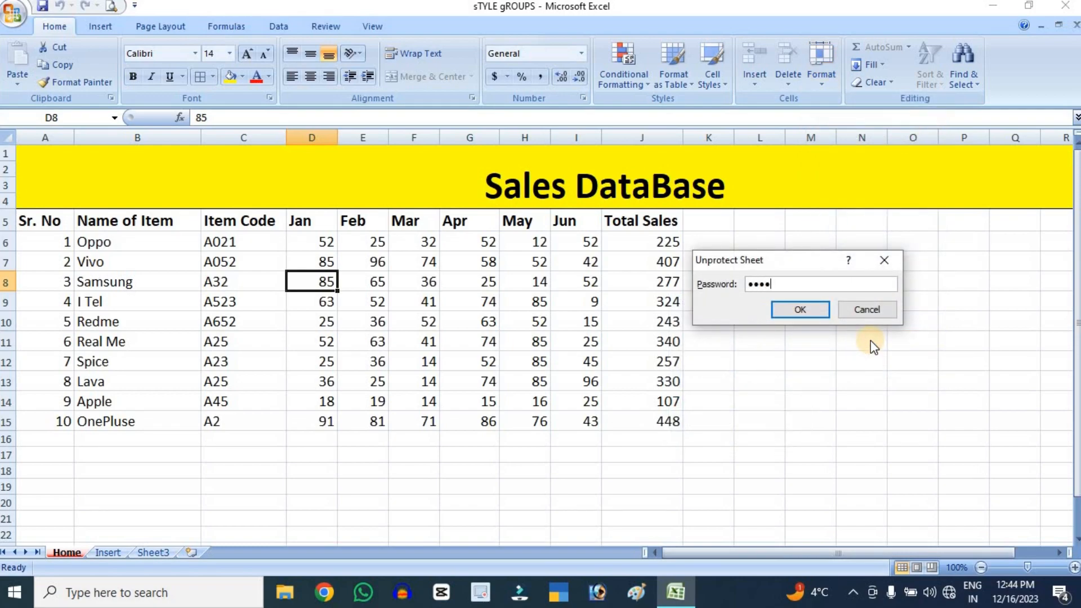
pyautogui.click(821, 312)
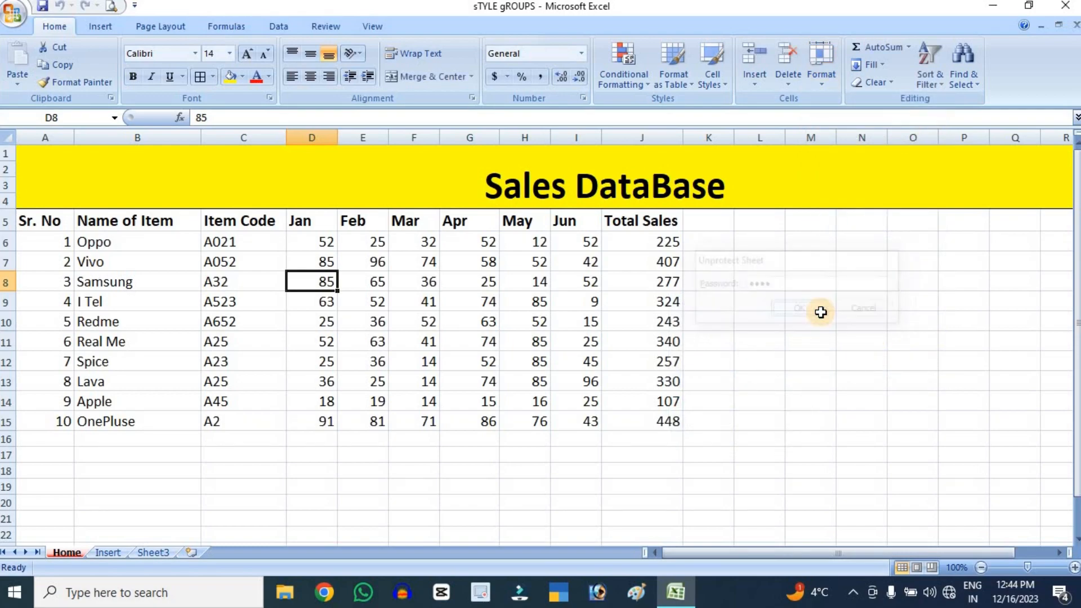
# Test editing on the unprotected sheet by entering vn in L11, fvv in J9 and cvc in H8
pyautogui.click(770, 341)
pyautogui.write('vn')
pyautogui.click(657, 306)
pyautogui.write('fvv')
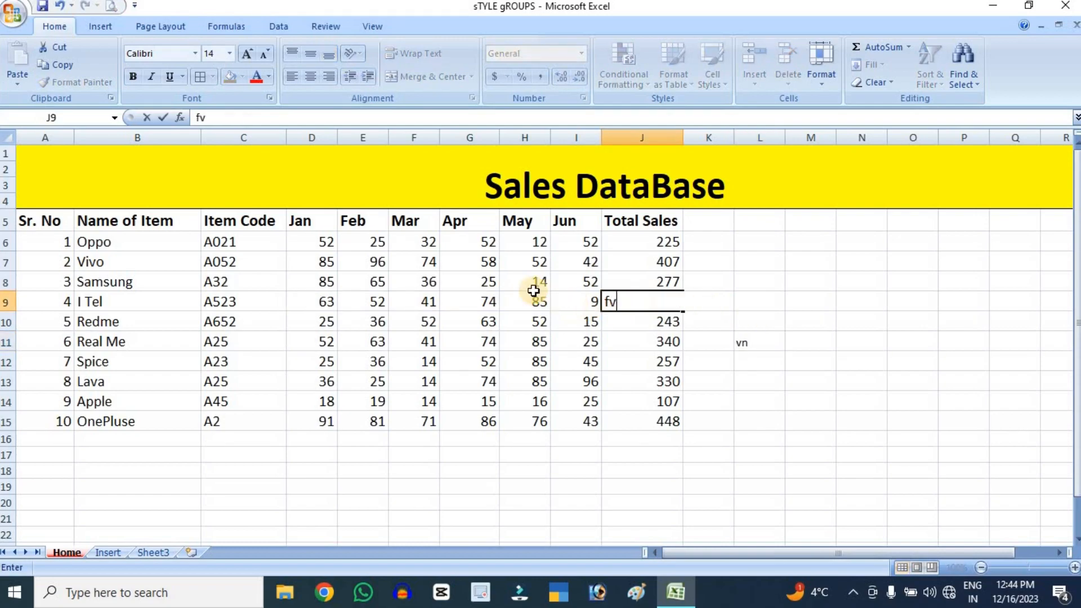
pyautogui.click(532, 285)
pyautogui.write('cvc')
pyautogui.click(998, 422)
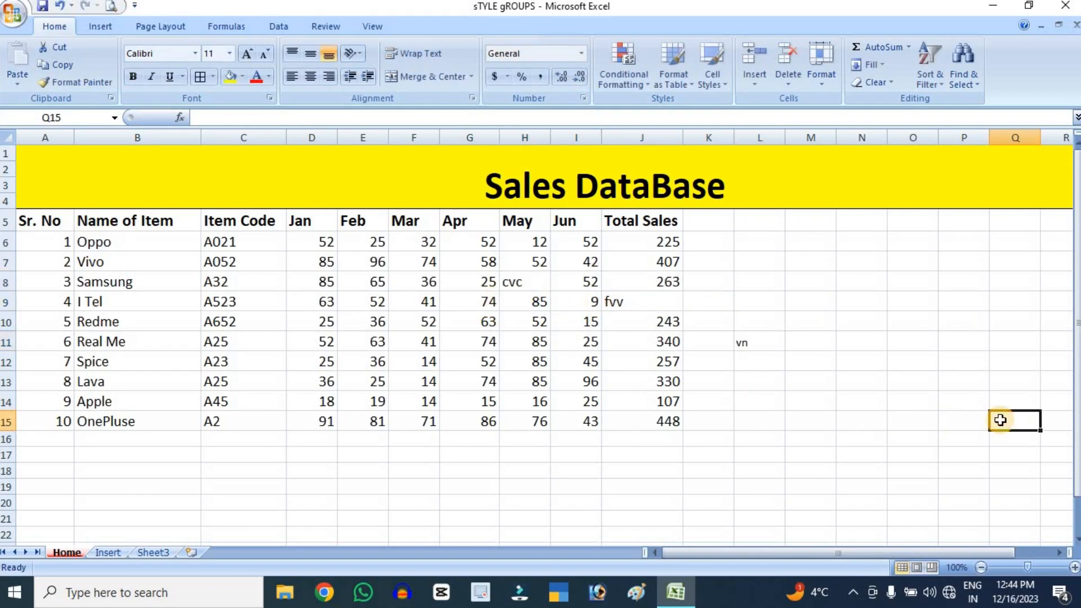
# Undo the three test entries in cells H8, J9 and L11
pyautogui.hotkey('ctrl', 'z')
pyautogui.hotkey('ctrl', 'z')
pyautogui.hotkey('ctrl', 'z')
pyautogui.click(915, 342)
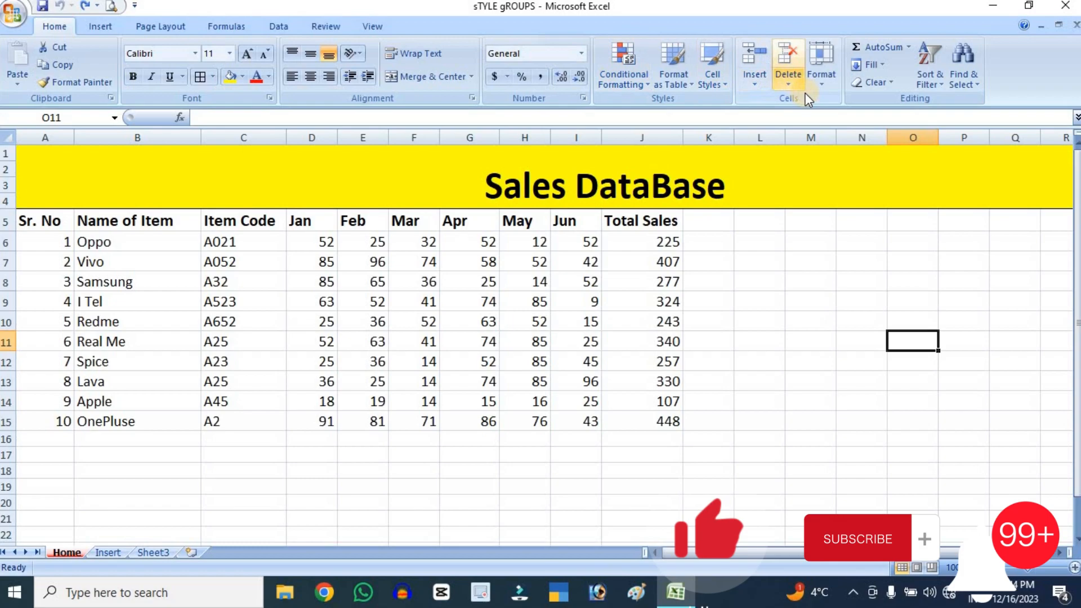
# Turn off Lock Cell for Redme's Total Sales formula in cell J10
pyautogui.click(818, 78)
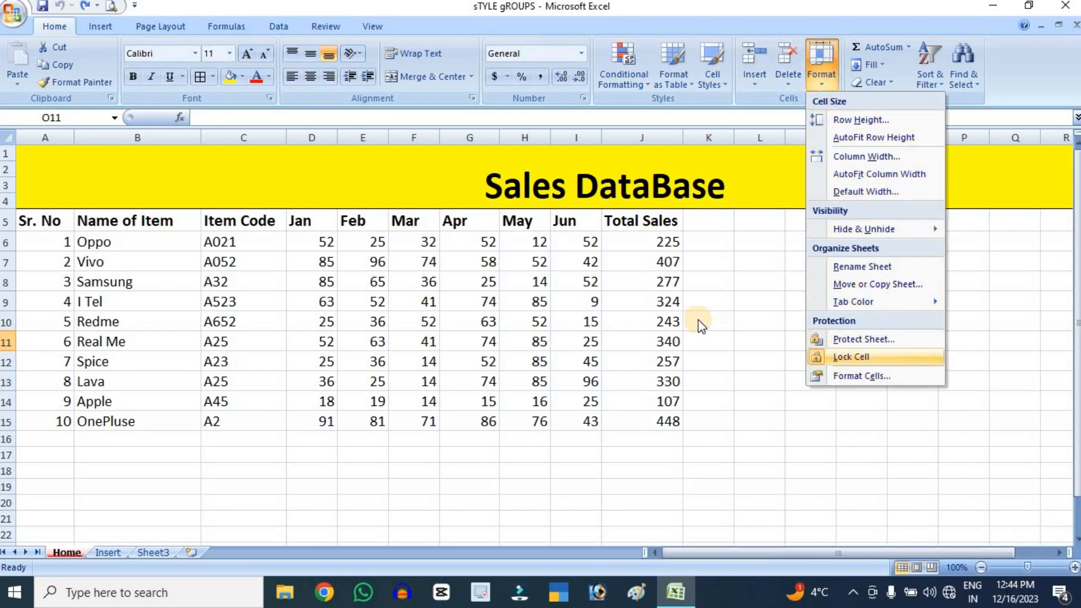
pyautogui.click(680, 322)
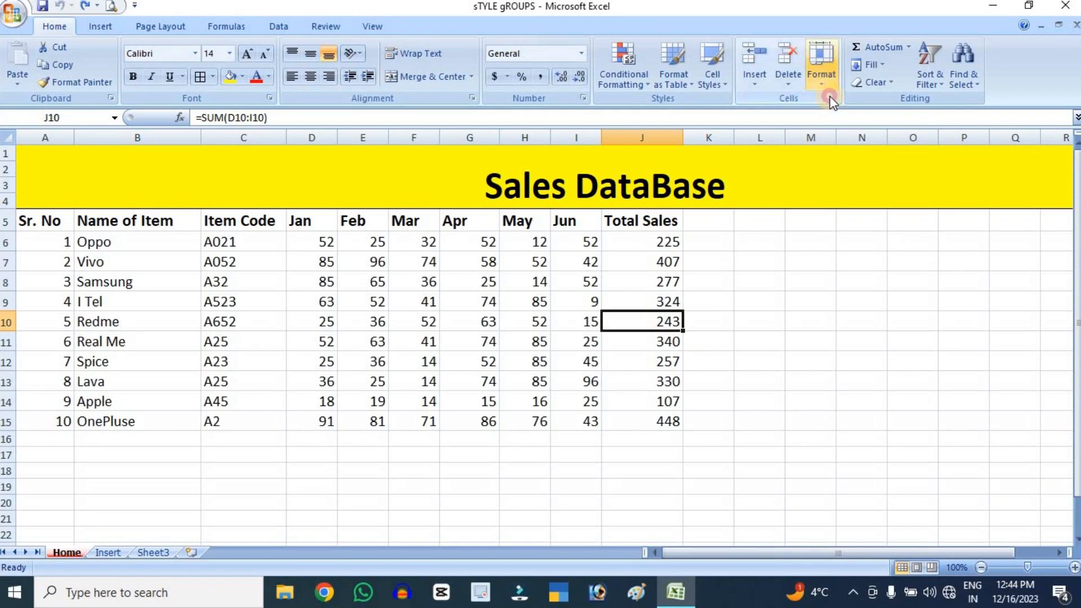
pyautogui.click(822, 74)
pyautogui.click(856, 357)
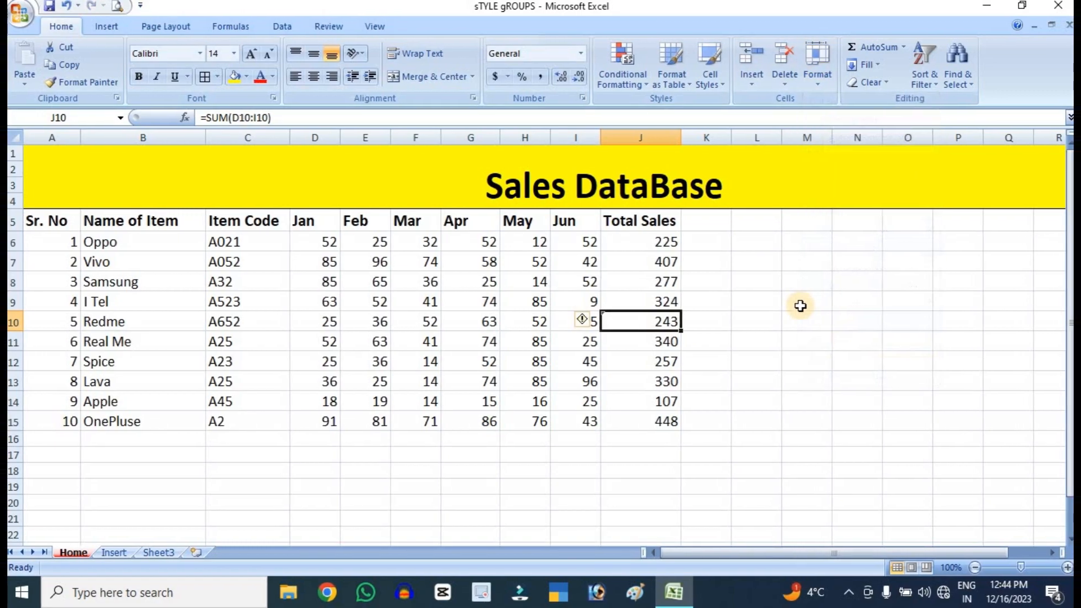
pyautogui.click(799, 303)
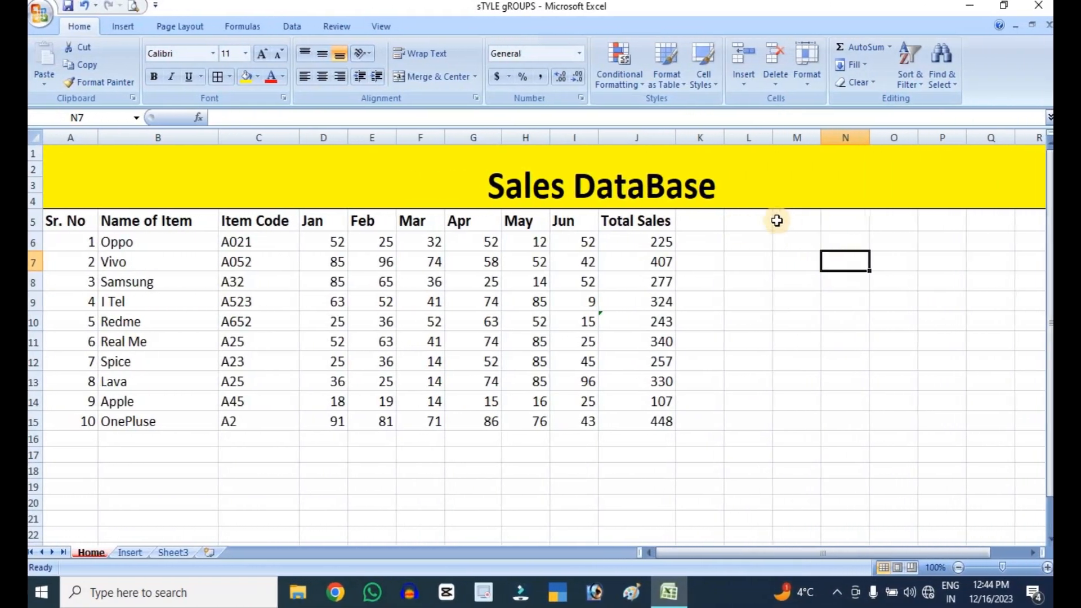
# Clear all the Total Sales formulas in cells J6 to J15
pyautogui.moveTo(653, 243); pyautogui.dragTo(668, 423)
pyautogui.press('Delete')
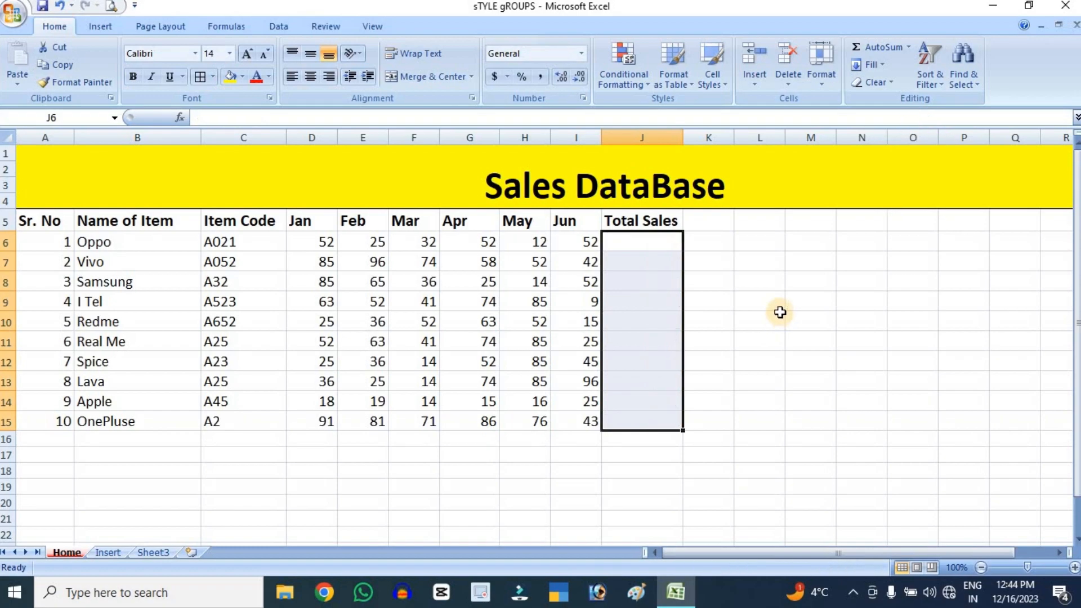
pyautogui.click(777, 318)
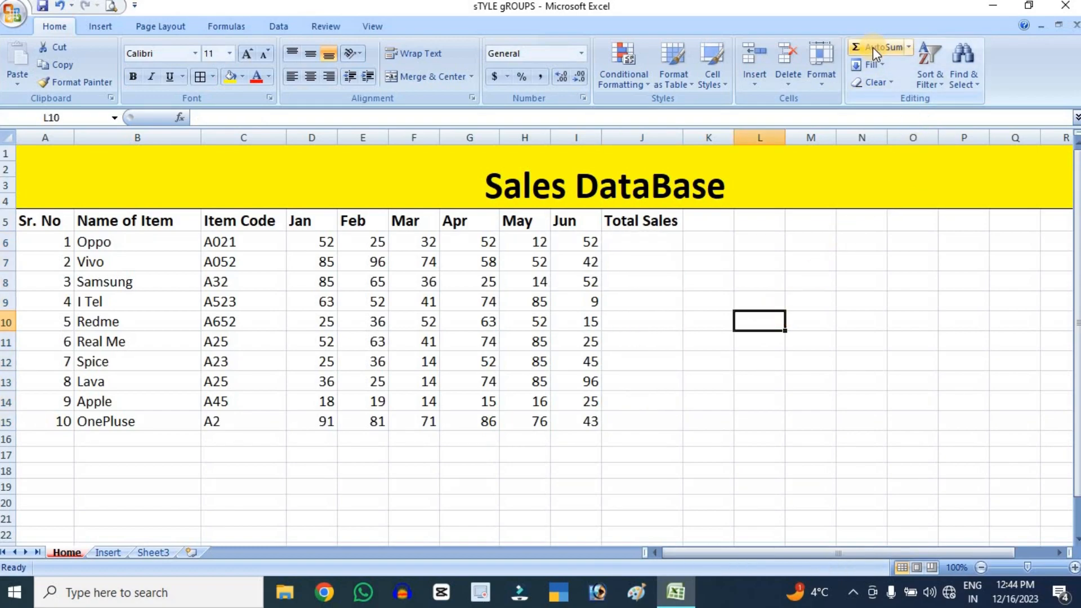
pyautogui.click(873, 347)
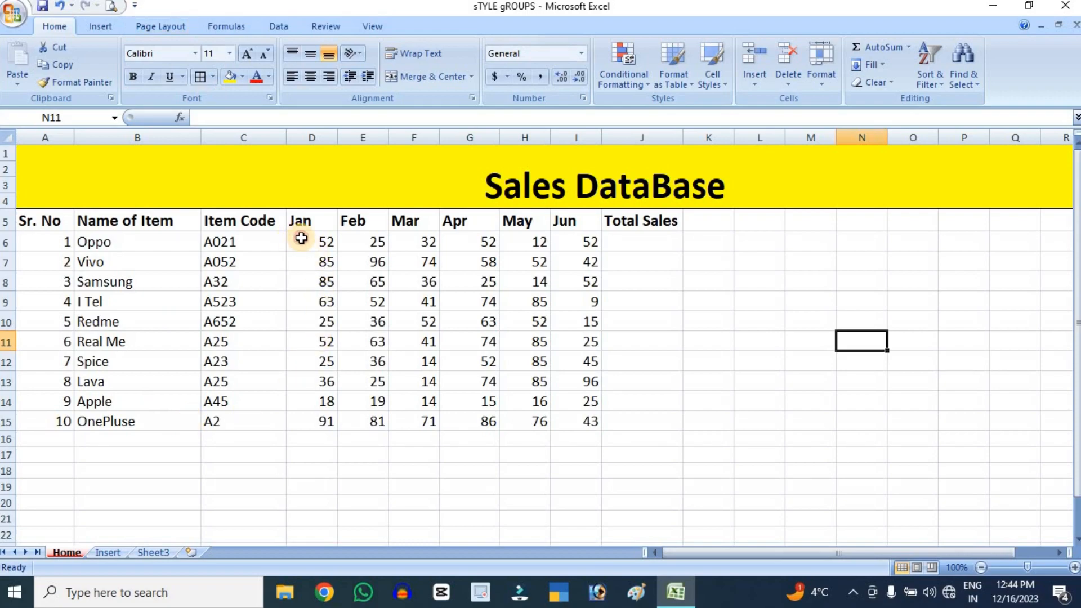
# Use AutoSum to total Oppo's January to June sales in cell J6
pyautogui.moveTo(296, 240); pyautogui.dragTo(623, 247)
pyautogui.click(877, 51)
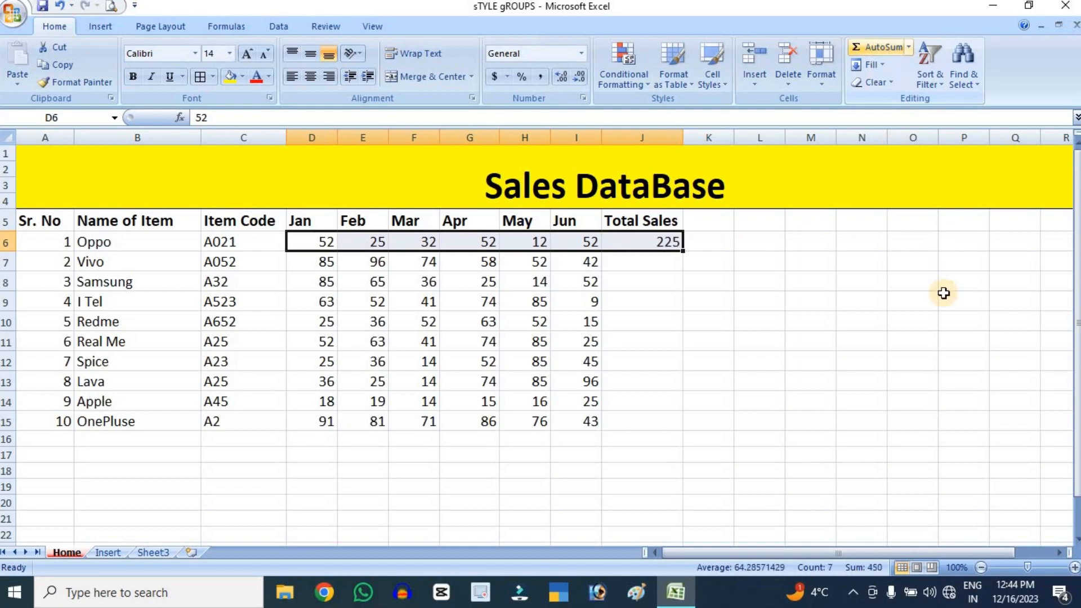
pyautogui.click(944, 293)
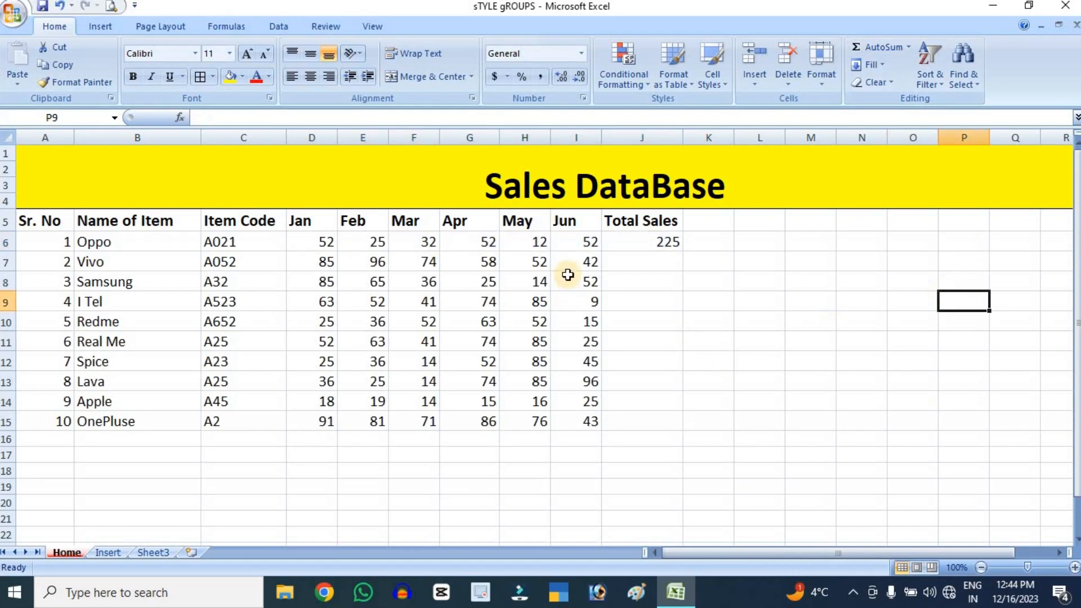
# Use AutoSum on D7:J15 to fill in Total Sales for the remaining items from Vivo to OnePluse
pyautogui.moveTo(310, 262); pyautogui.dragTo(683, 420)
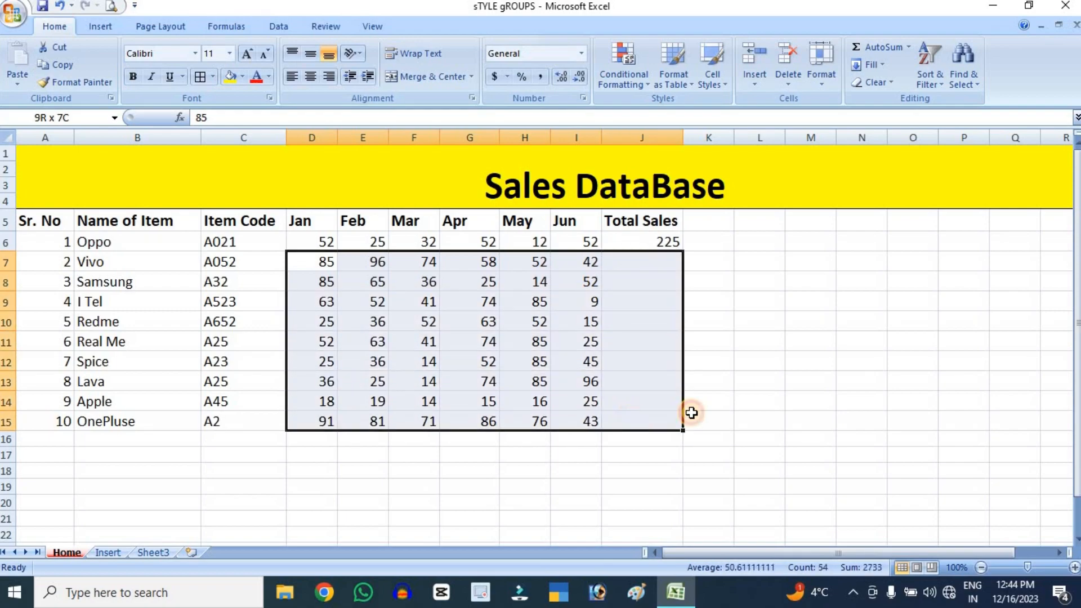
pyautogui.click(879, 50)
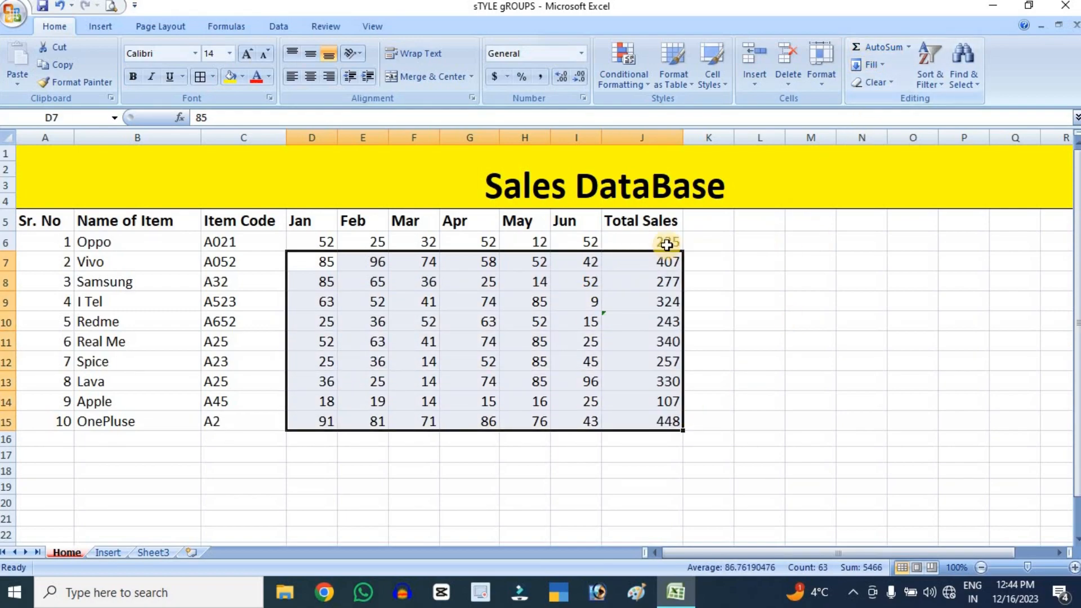
pyautogui.click(799, 299)
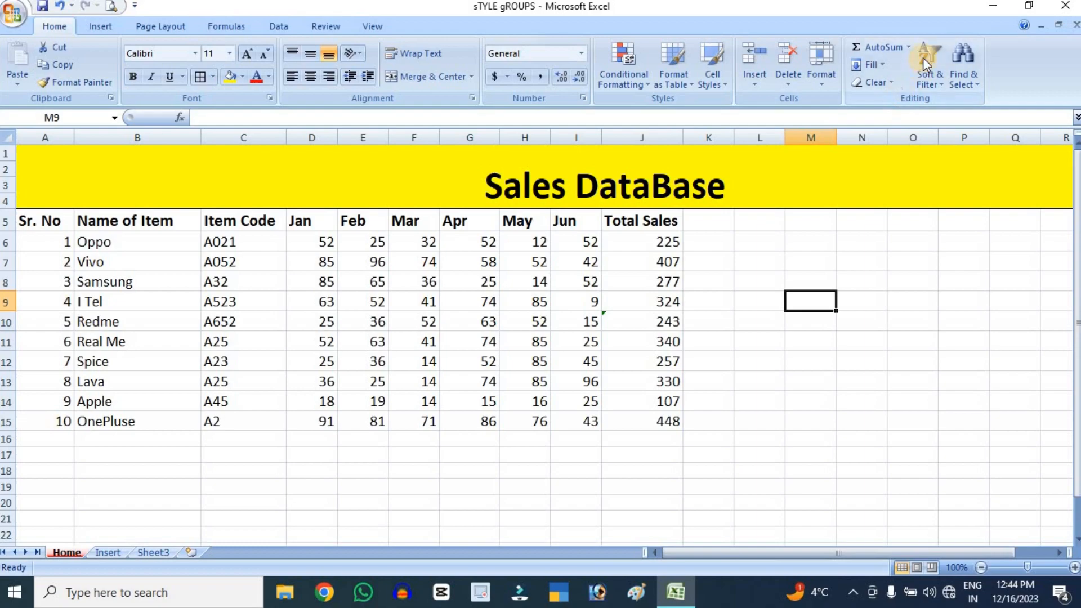
pyautogui.click(910, 47)
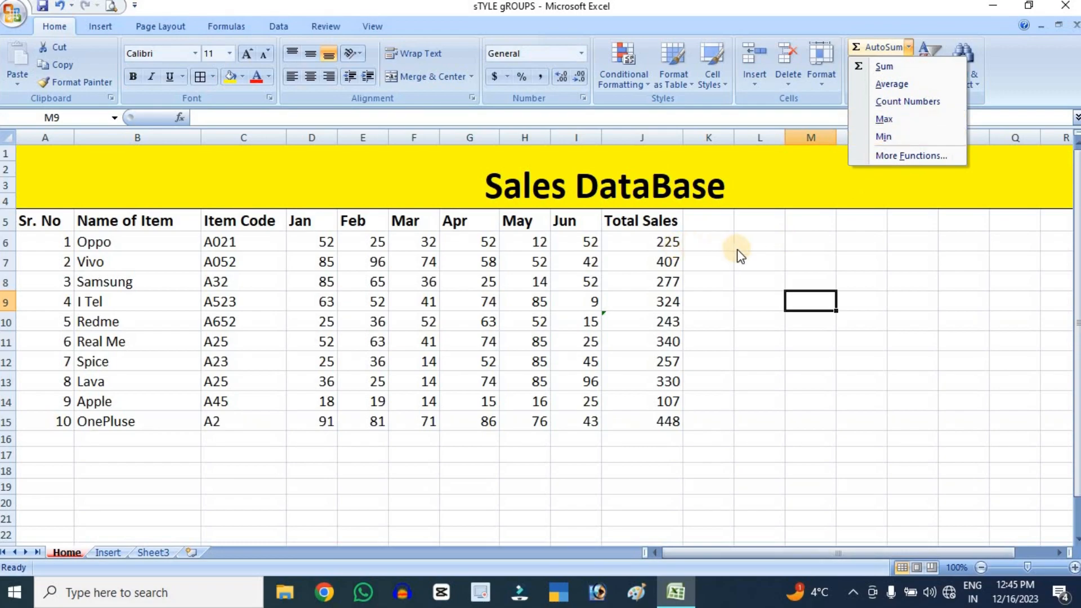
pyautogui.click(758, 246)
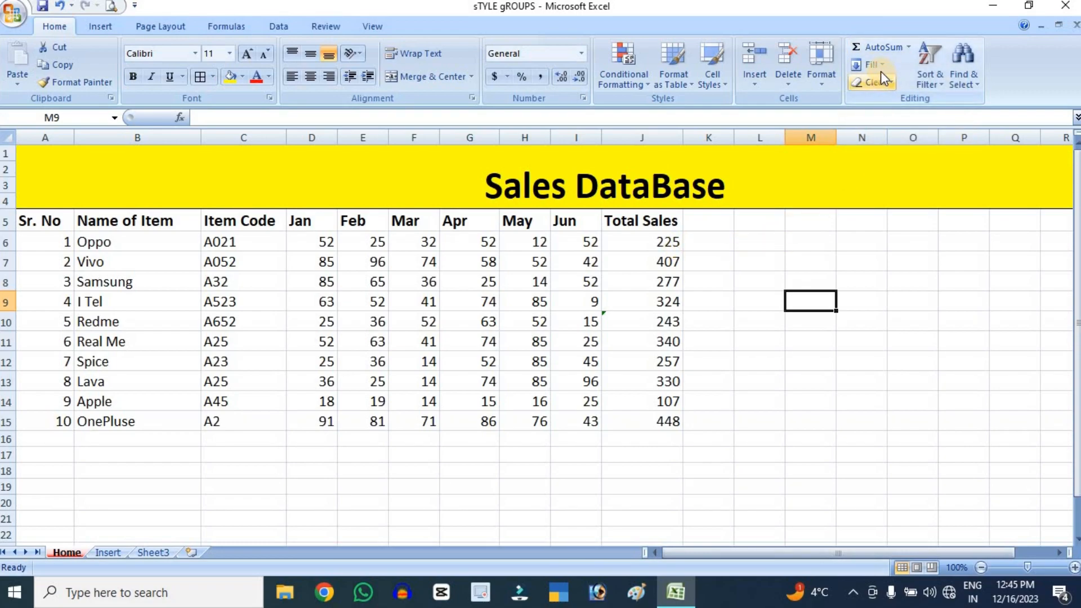
pyautogui.click(876, 64)
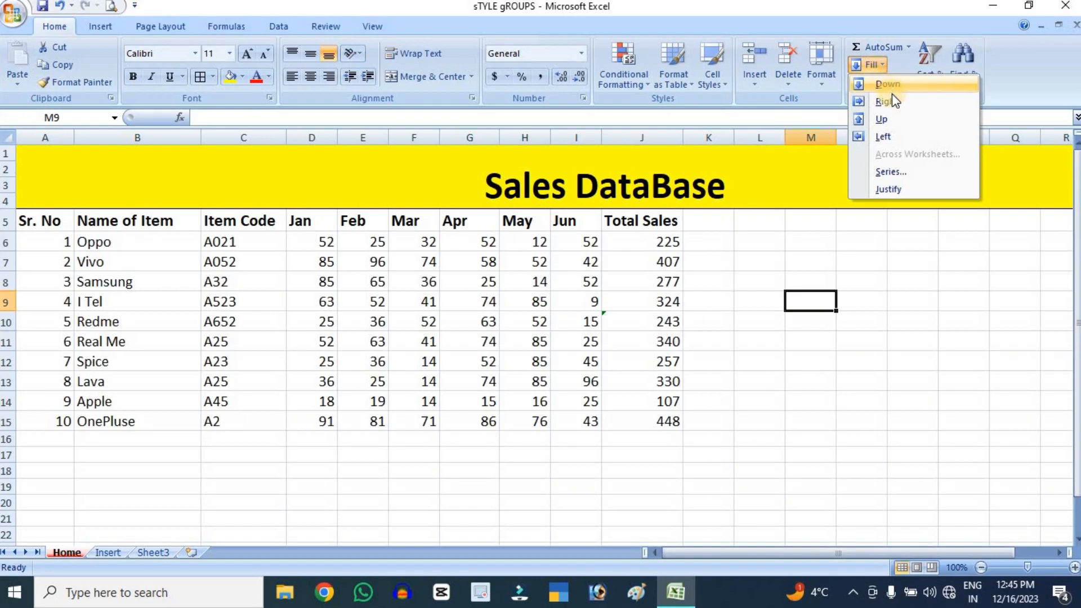
pyautogui.click(767, 291)
# Try Fill Down on Oppo's June sales cell I6, then undo the fill
pyautogui.click(591, 241)
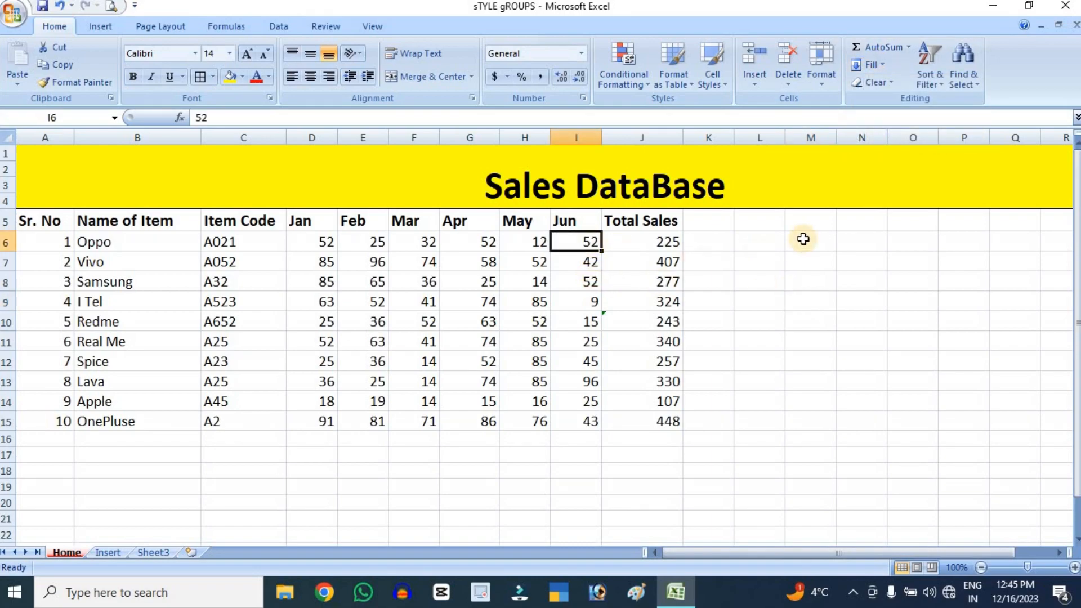
pyautogui.click(873, 64)
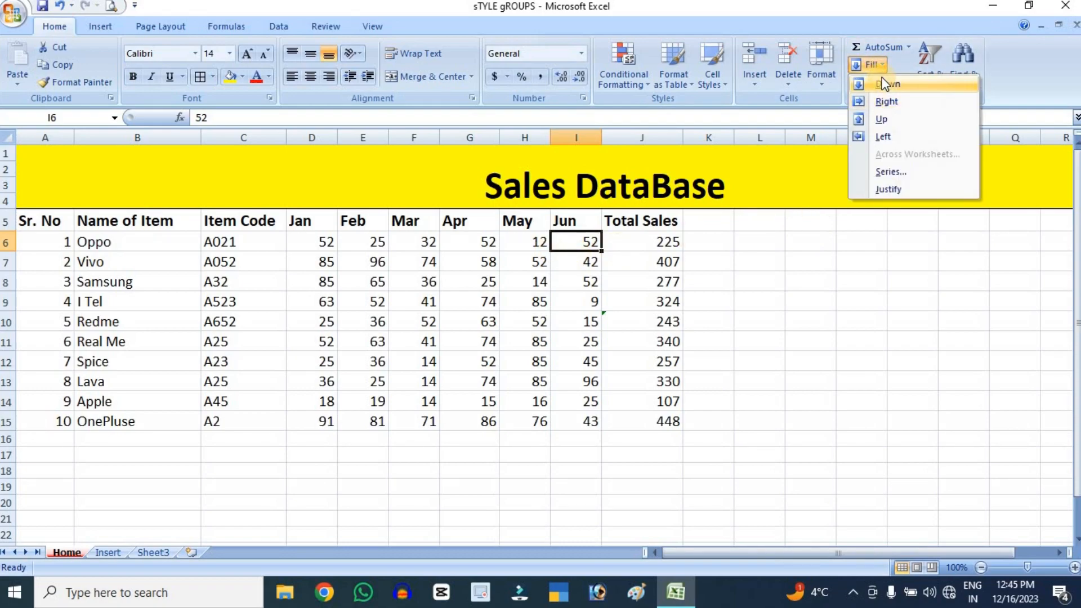
pyautogui.click(883, 83)
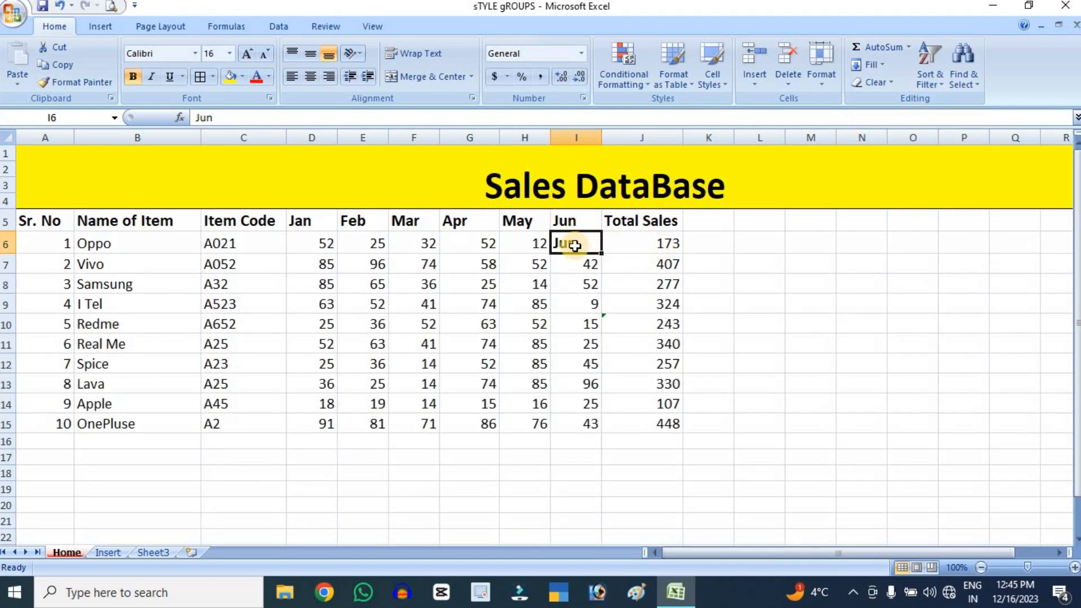
pyautogui.hotkey('ctrl', 'z')
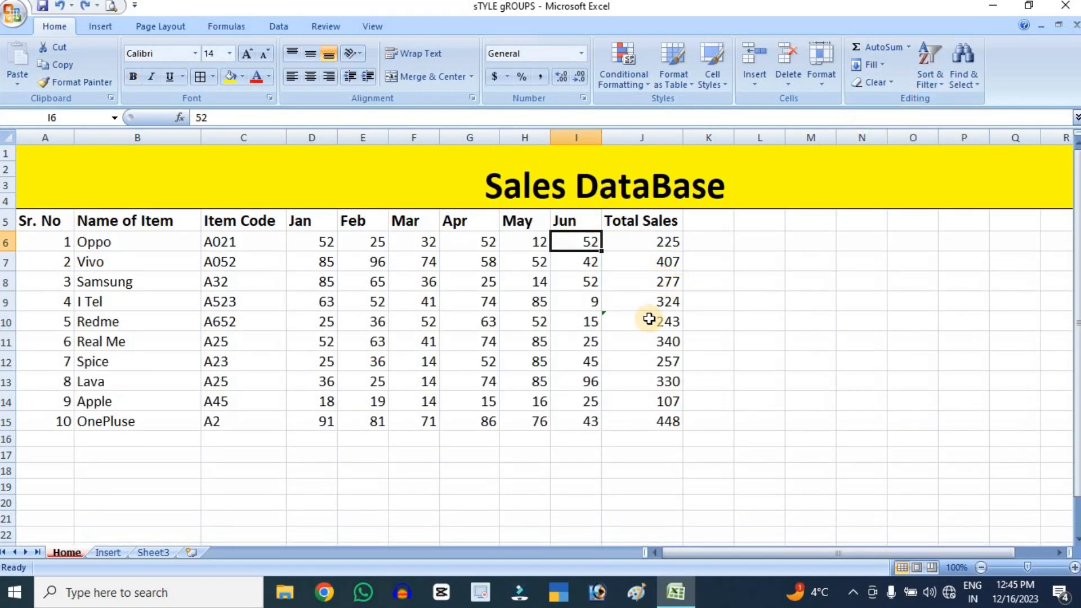
# Fill Redme's June sales cell I10 upward with the value from the cell below it
pyautogui.click(570, 319)
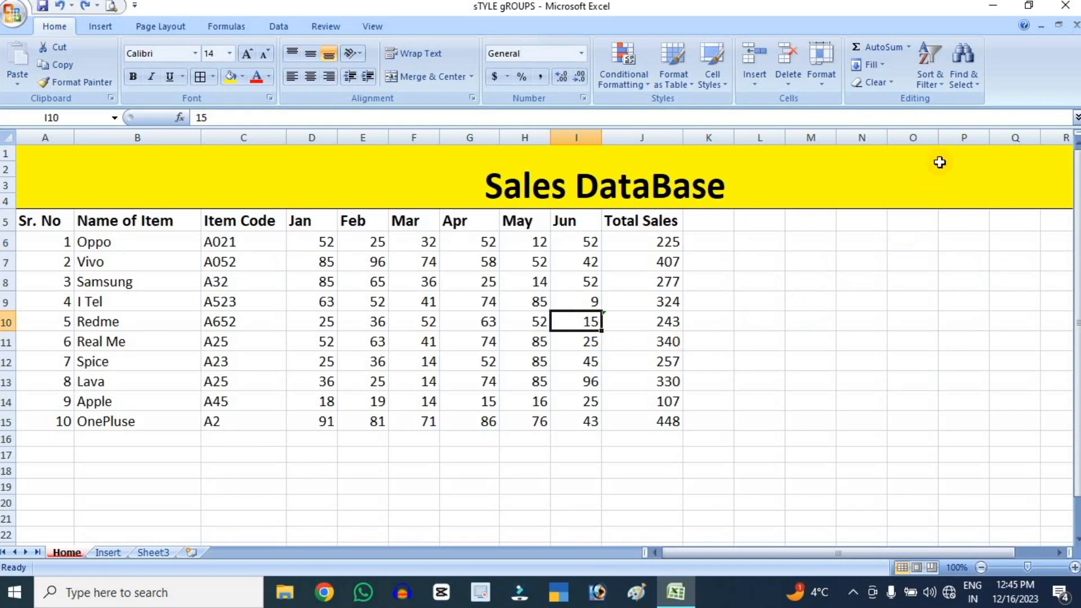
pyautogui.click(867, 66)
pyautogui.click(878, 121)
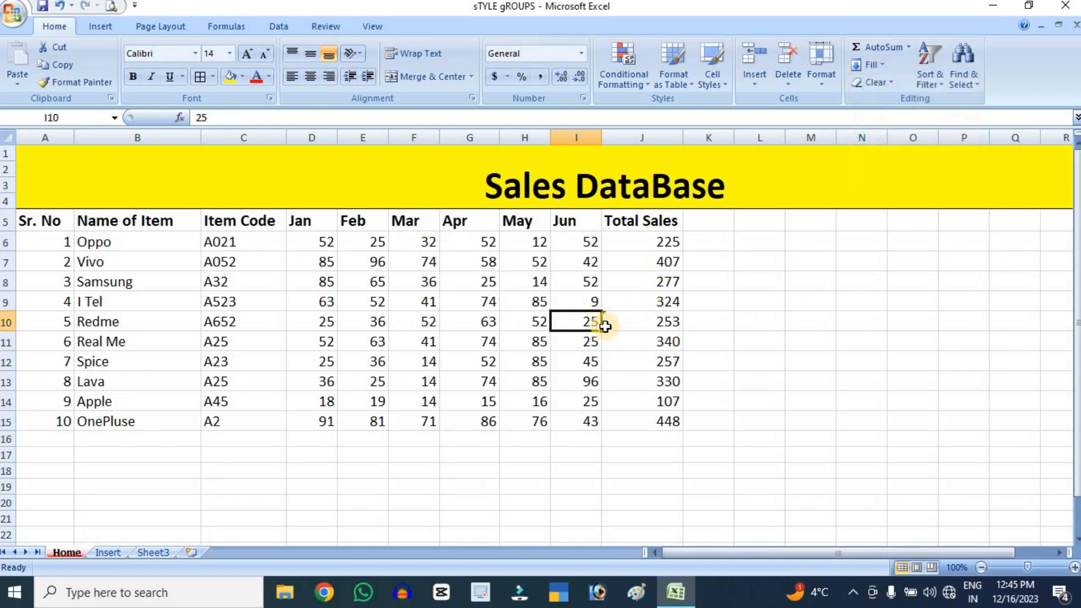
# Try Fill Left on I Tel's June sales cell I9, and undo the fill
pyautogui.click(583, 300)
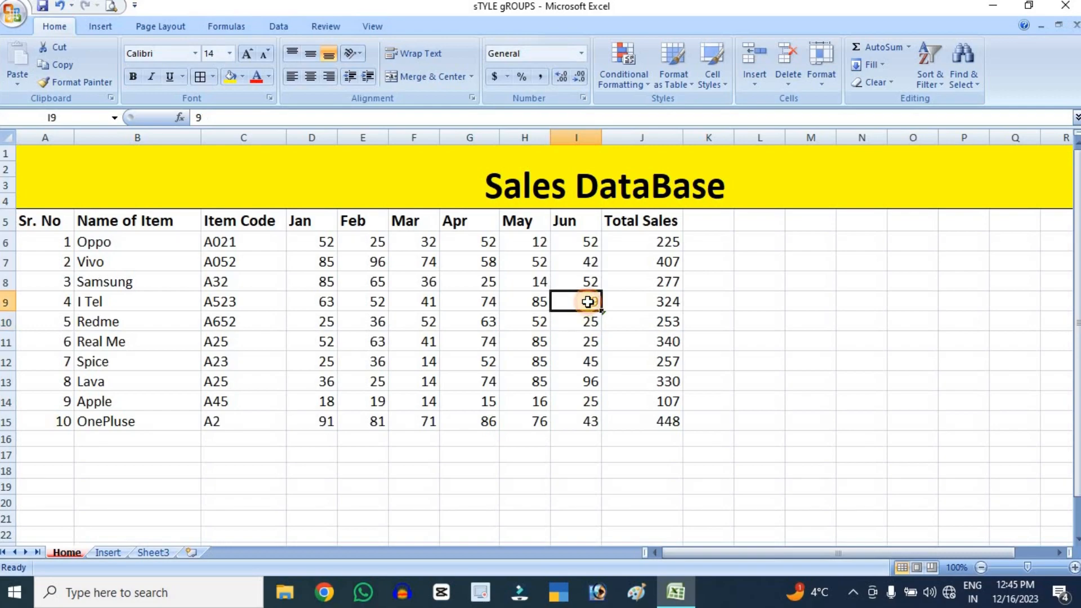
pyautogui.click(871, 65)
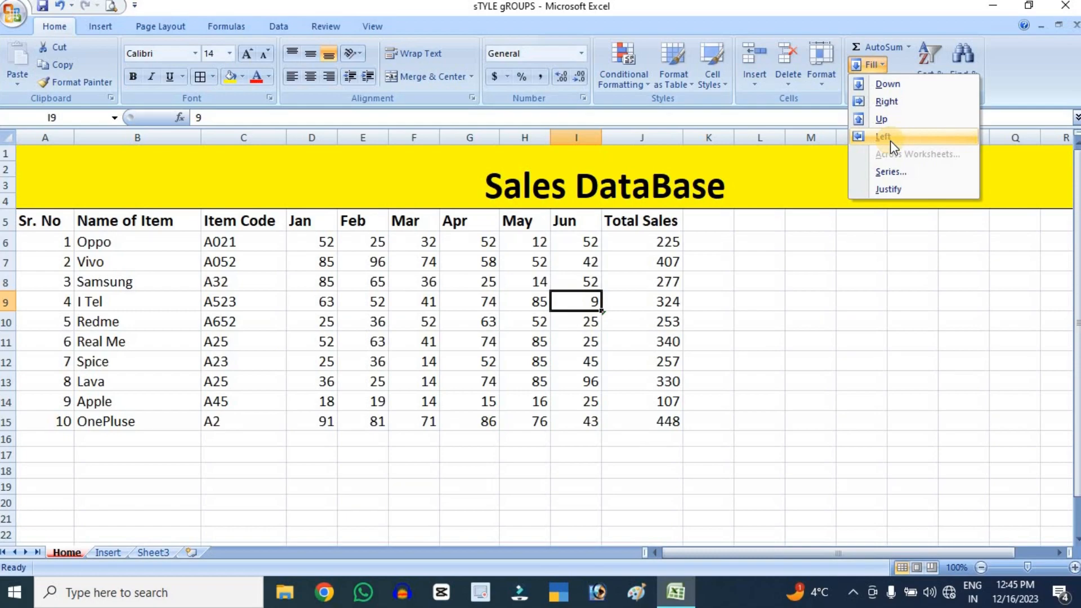
pyautogui.click(890, 140)
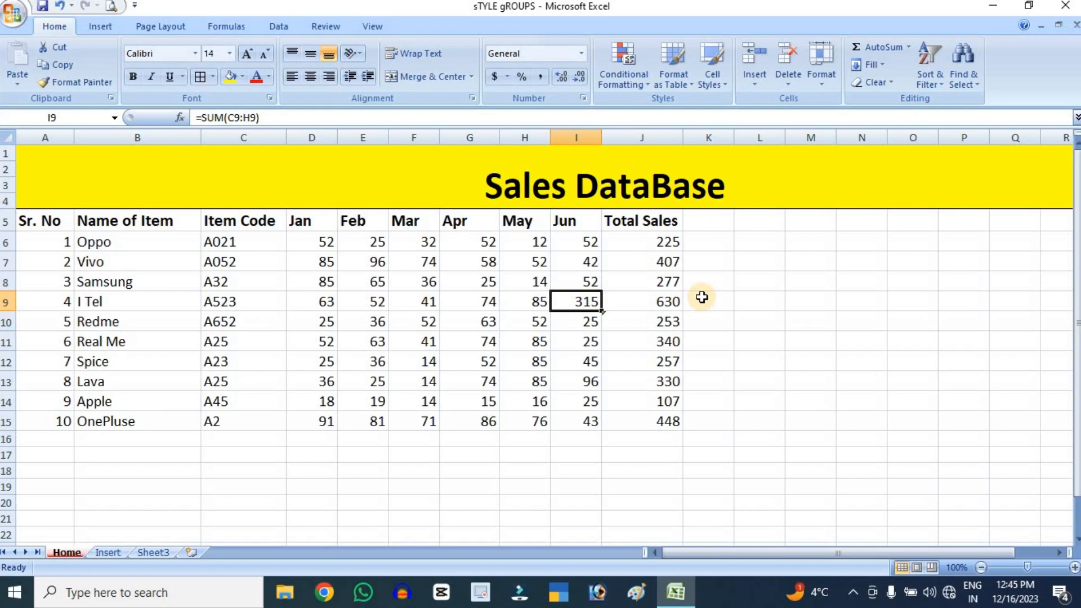
pyautogui.hotkey('ctrl', 'z')
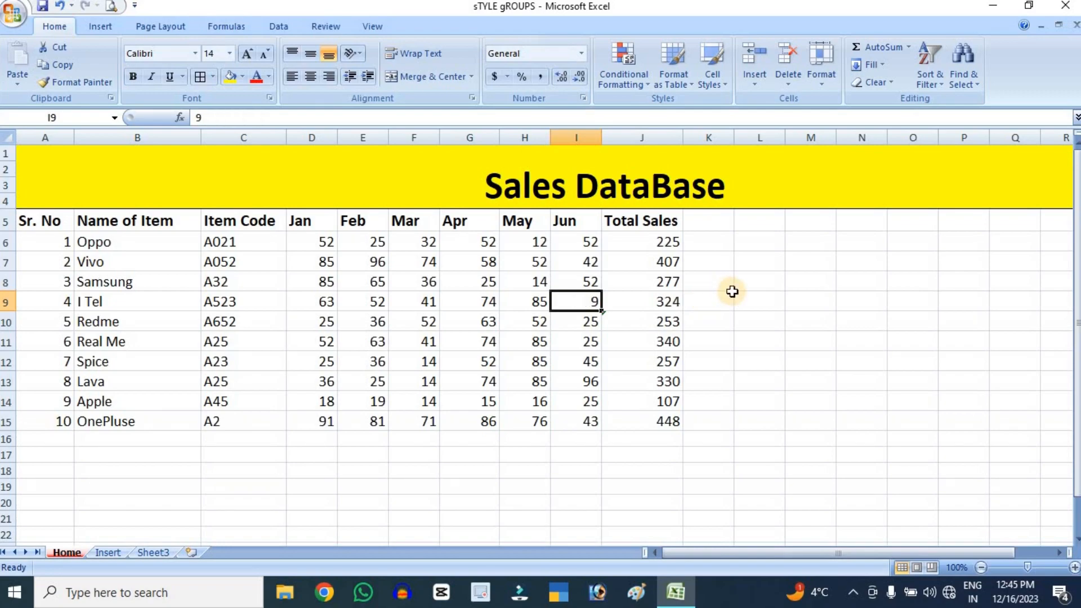
# Apply a linear Fill Series in columns with step value 1 to cell I9
pyautogui.click(887, 65)
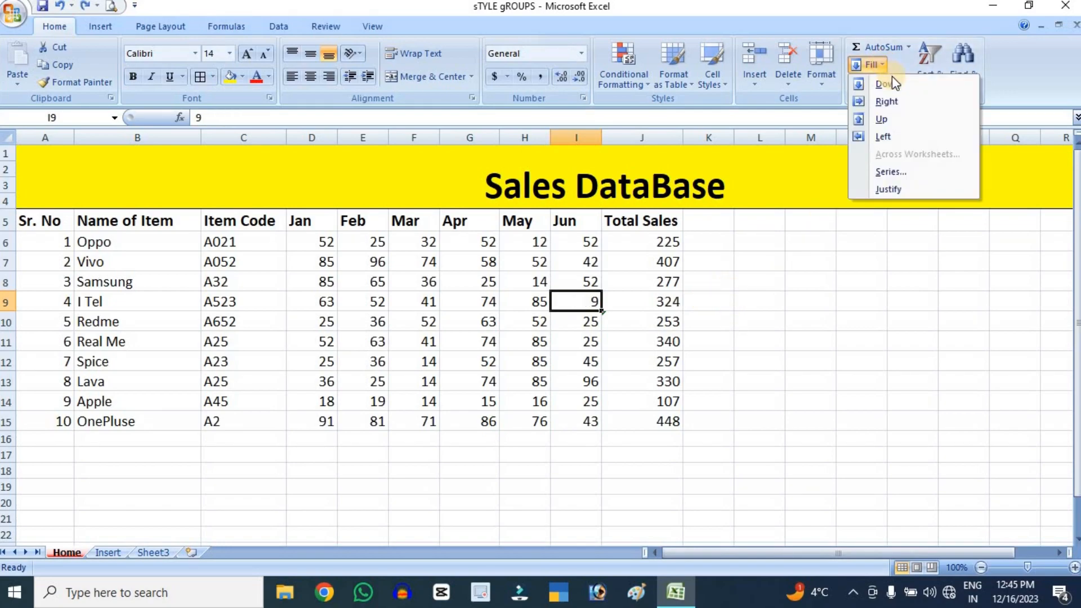
pyautogui.click(922, 175)
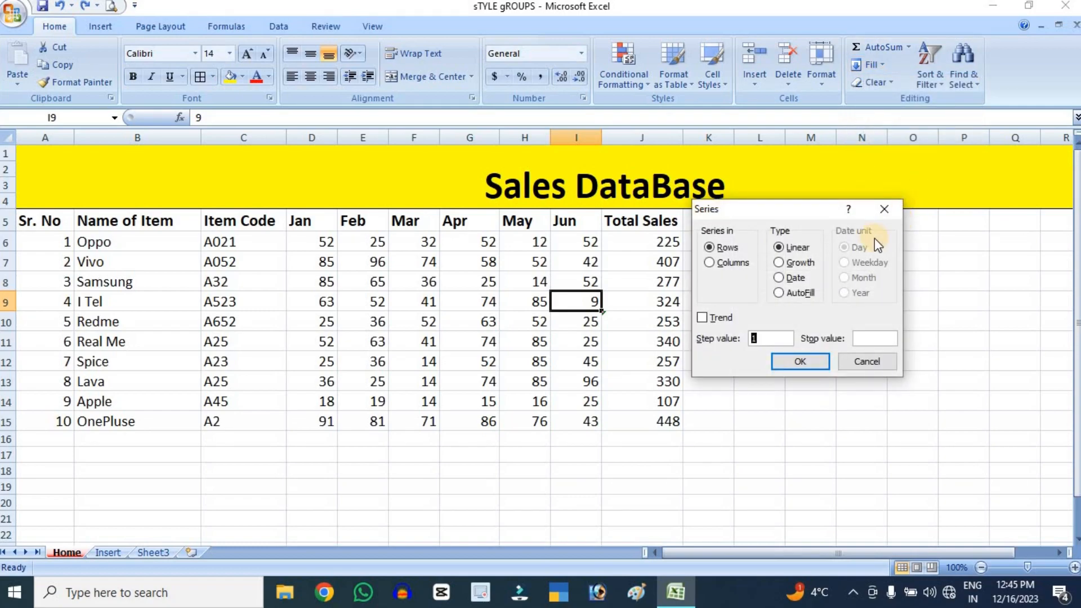
pyautogui.click(733, 263)
pyautogui.click(794, 366)
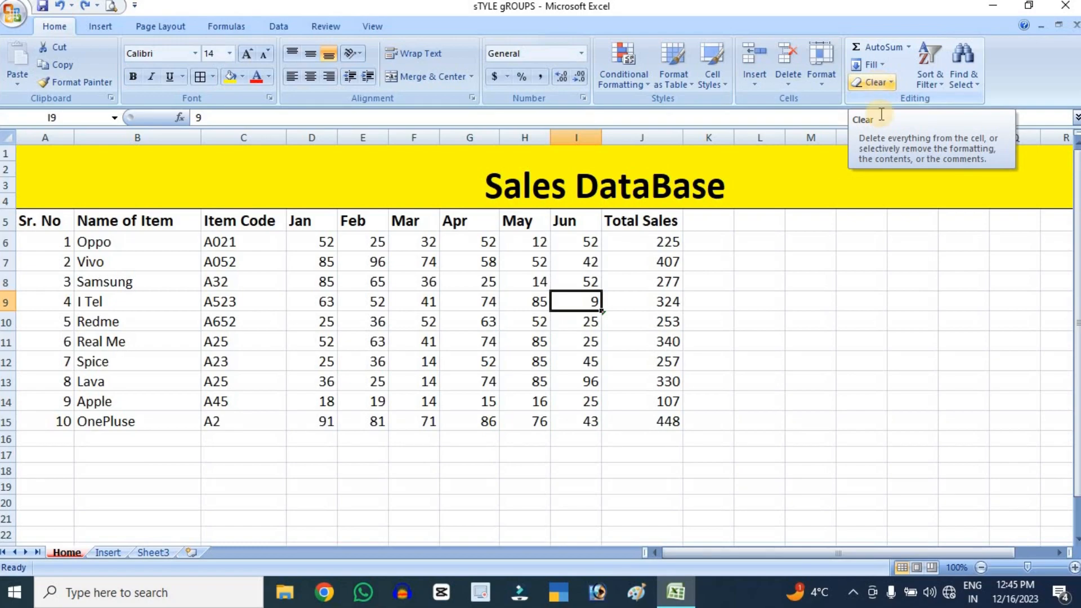
# Try Clear All on the Sales DataBase title and the whole table down to row 15, and undo it
pyautogui.click(760, 360)
pyautogui.moveTo(57, 201); pyautogui.dragTo(514, 418)
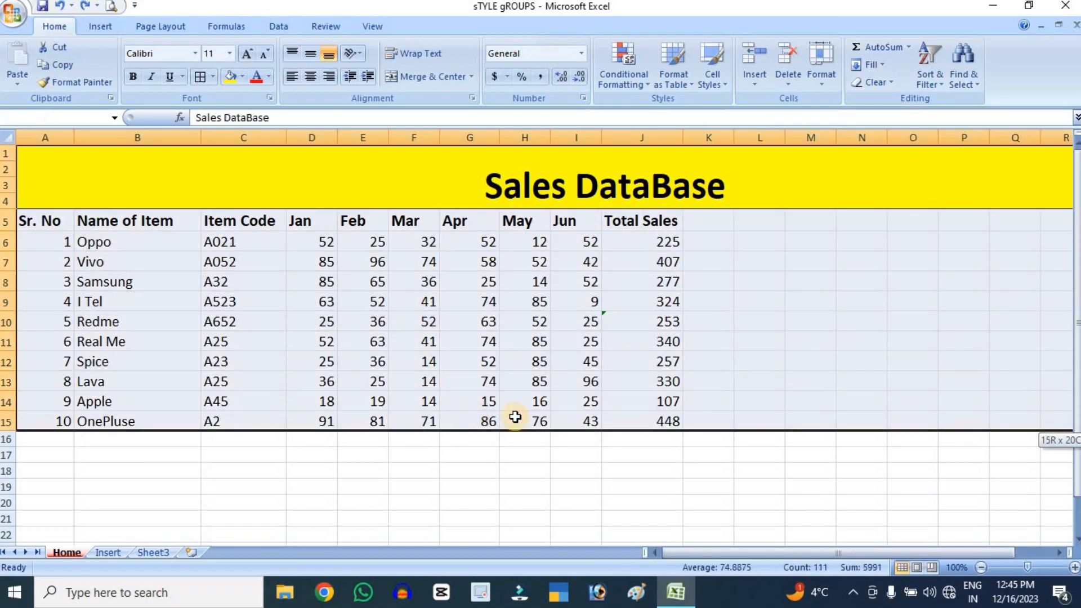
pyautogui.click(890, 80)
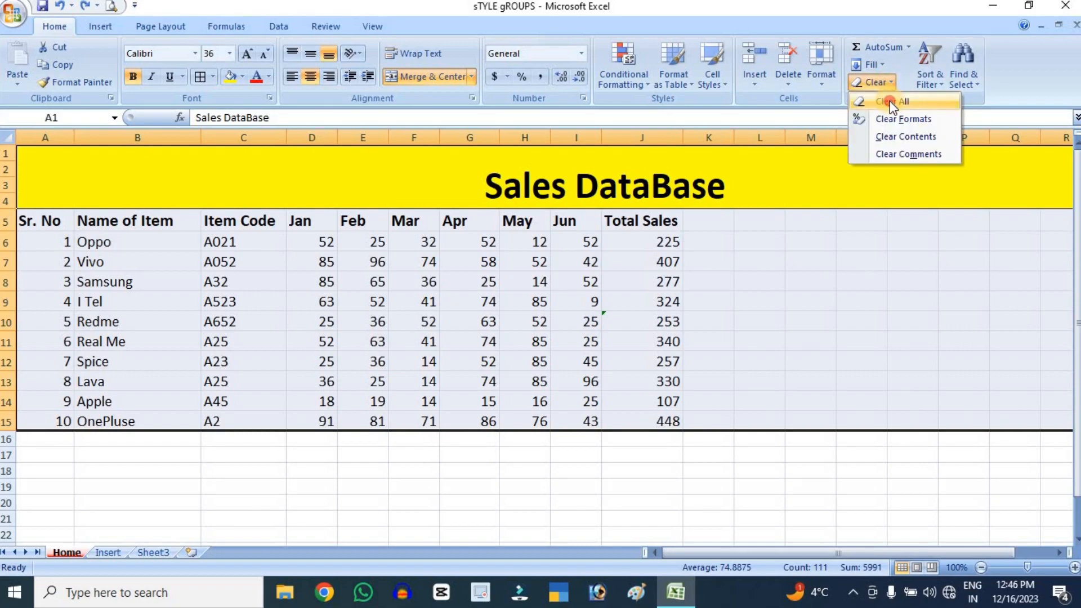
pyautogui.click(892, 102)
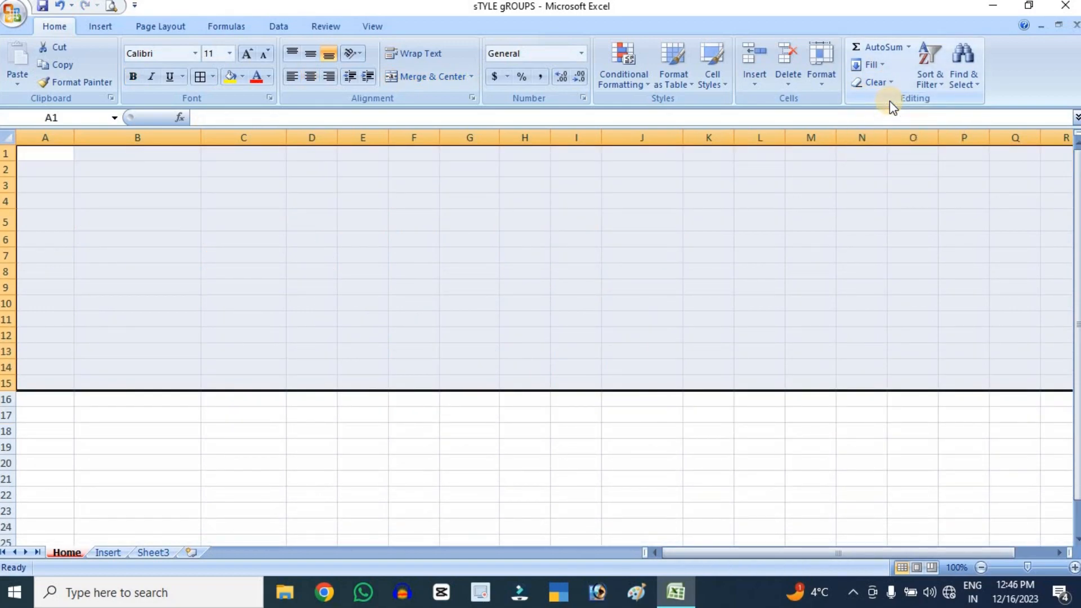
pyautogui.hotkey('ctrl', 'z')
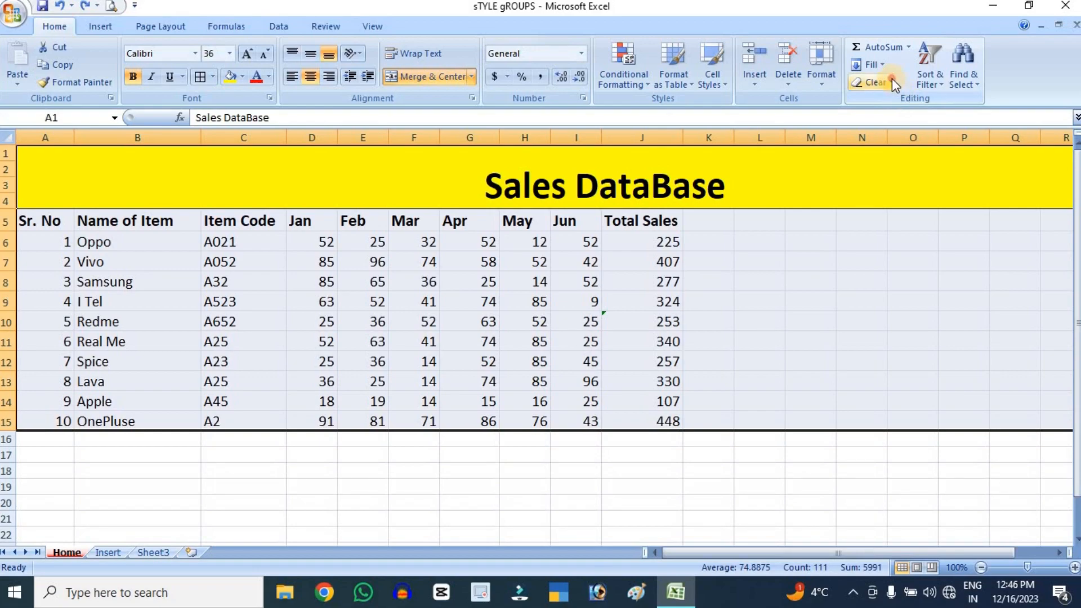
# Try clearing only the formats of the selected title and sales table, and undo it
pyautogui.click(892, 81)
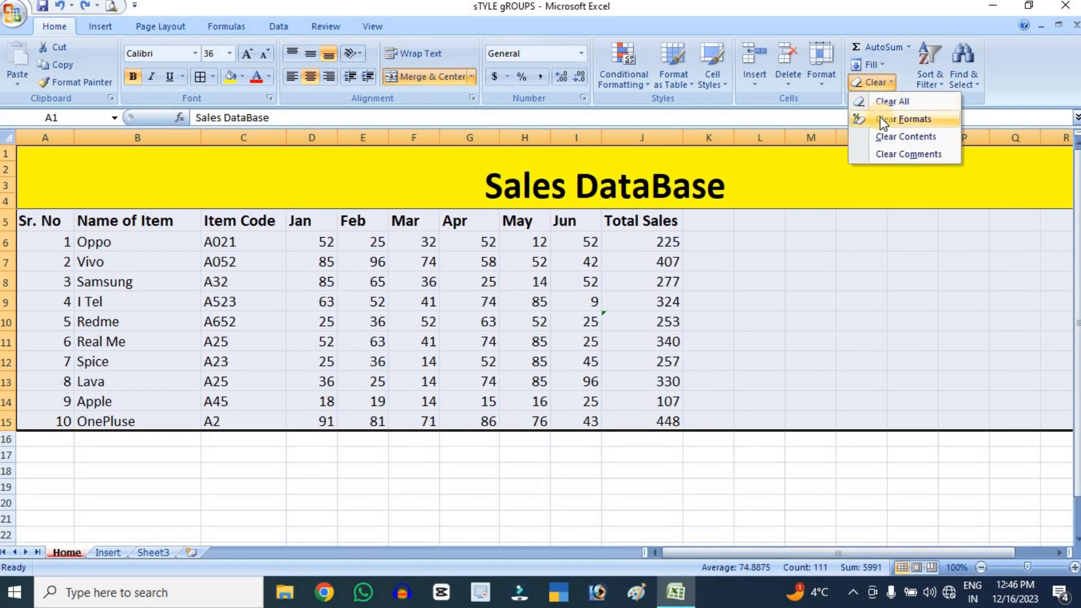
pyautogui.click(880, 117)
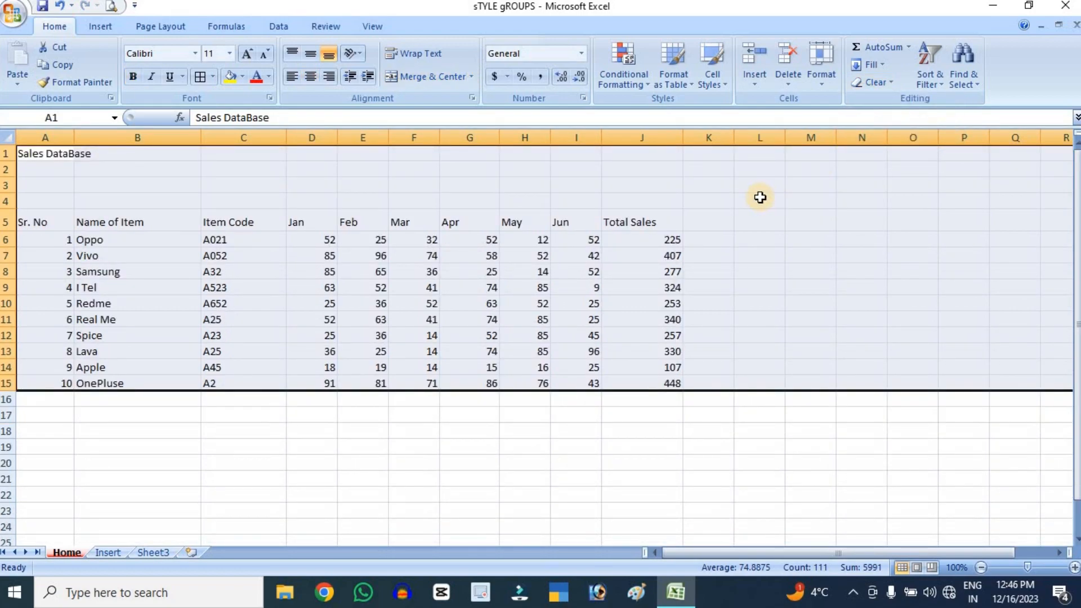
pyautogui.hotkey('ctrl', 'z')
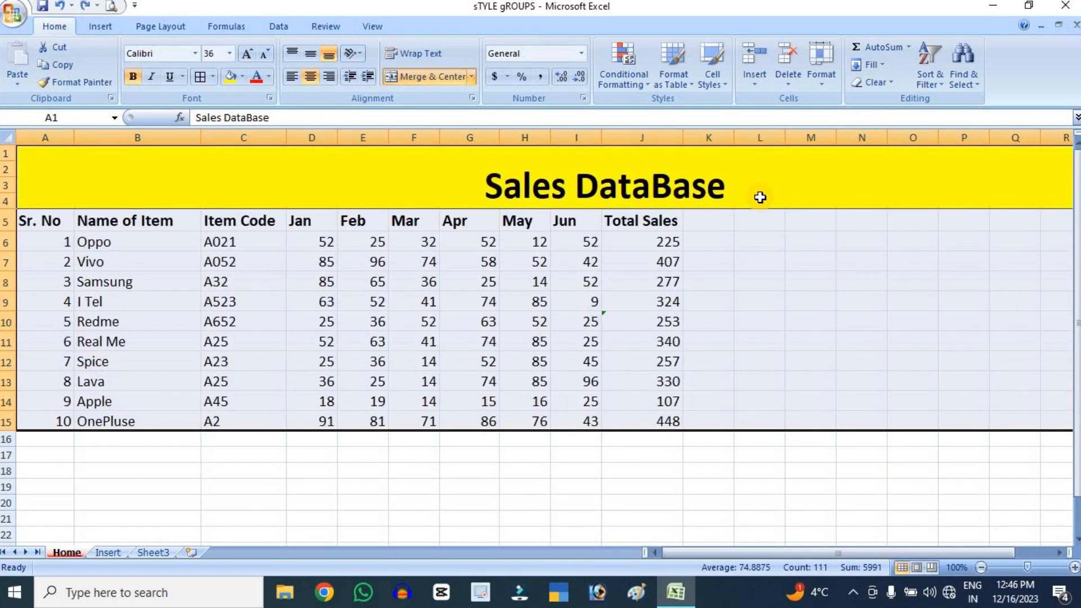
# Try clearing only the contents of the selected title and sales table, and undo it
pyautogui.click(889, 82)
pyautogui.click(905, 137)
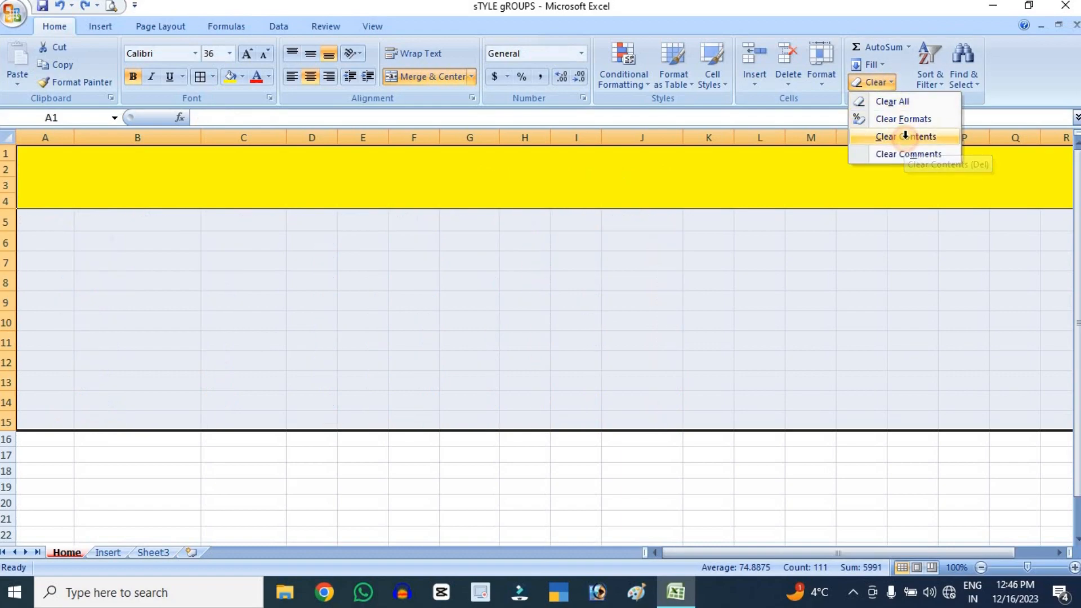
pyautogui.click(906, 137)
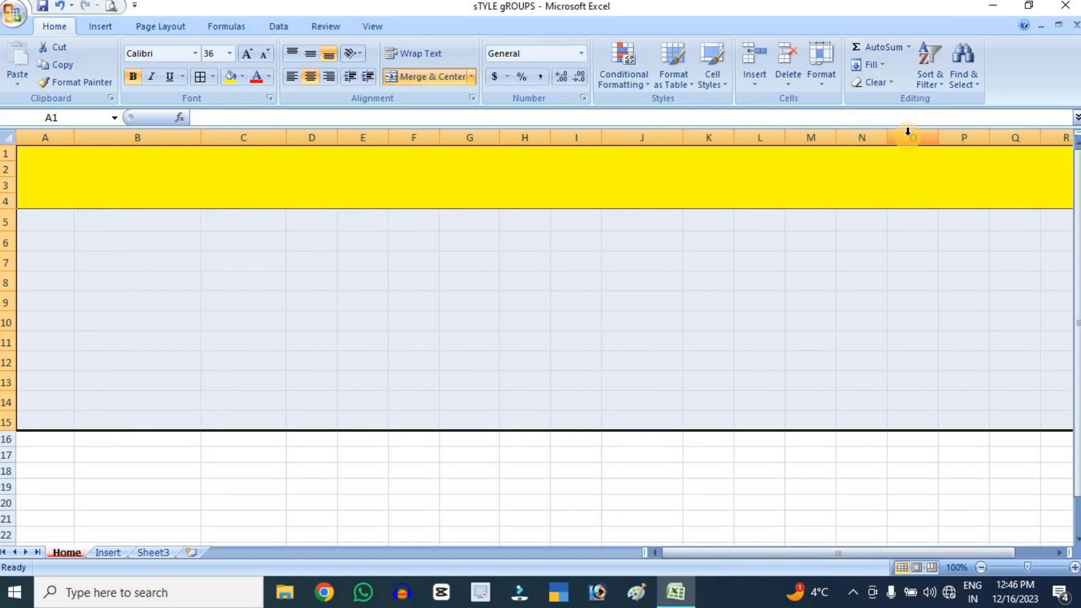
pyautogui.click(887, 82)
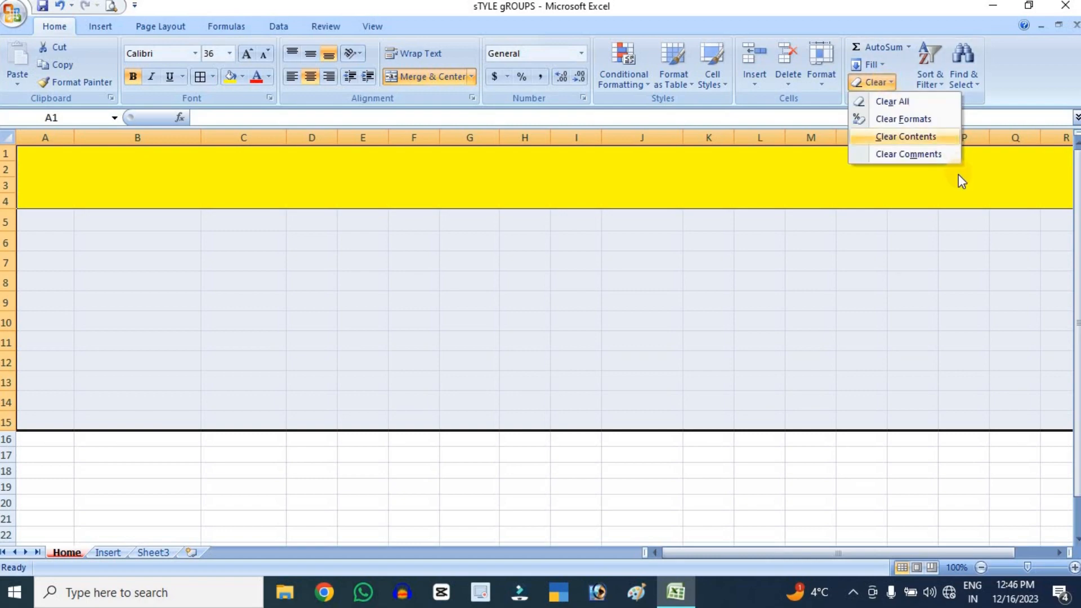
pyautogui.click(848, 258)
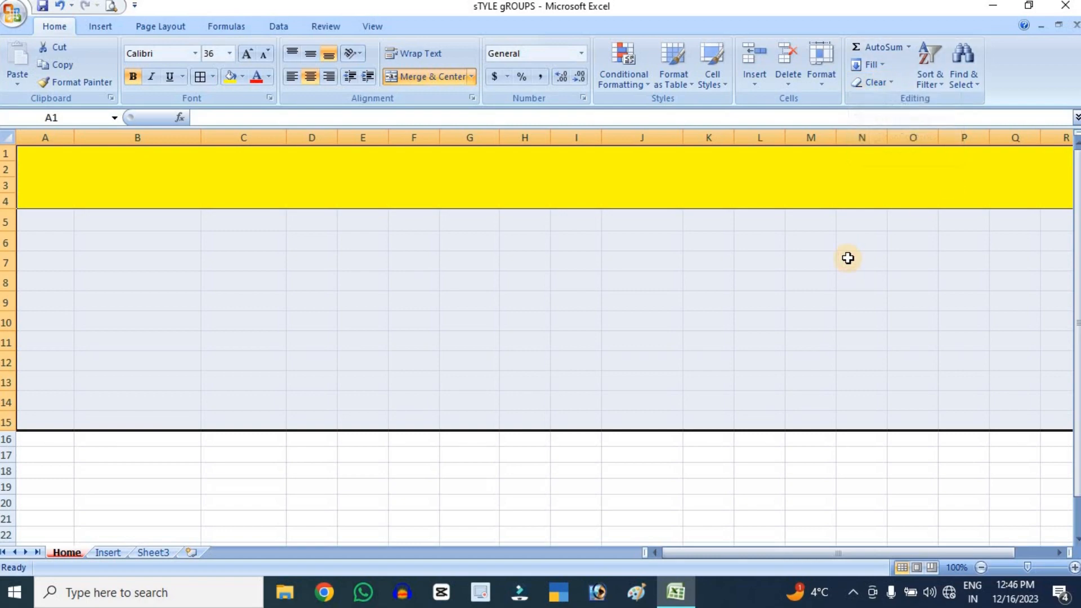
pyautogui.hotkey('ctrl', 'z')
# Clear the comments from the selected title and sales table
pyautogui.click(894, 86)
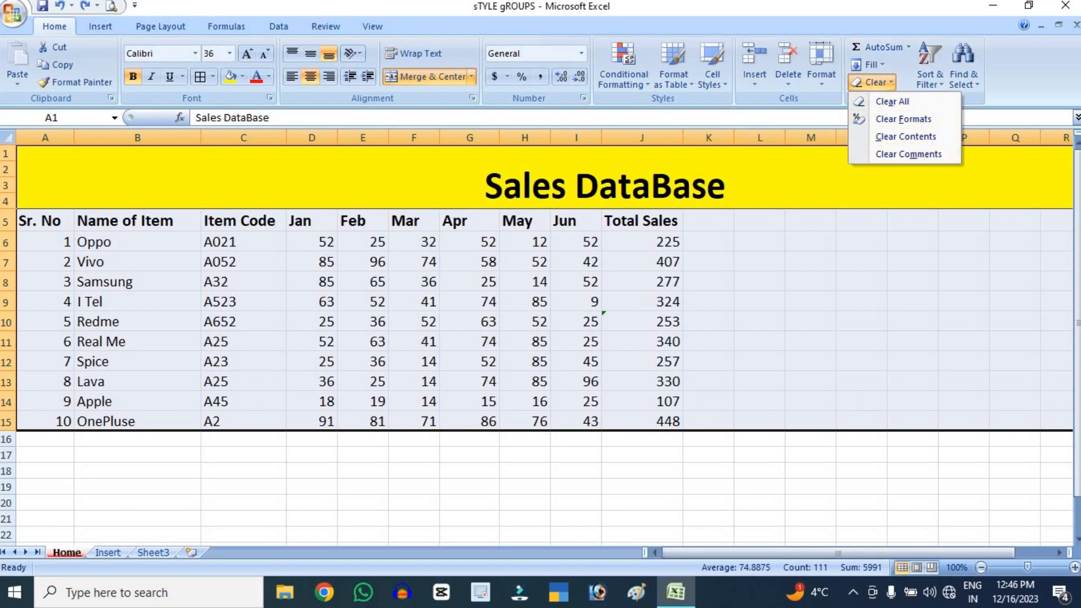
pyautogui.click(887, 155)
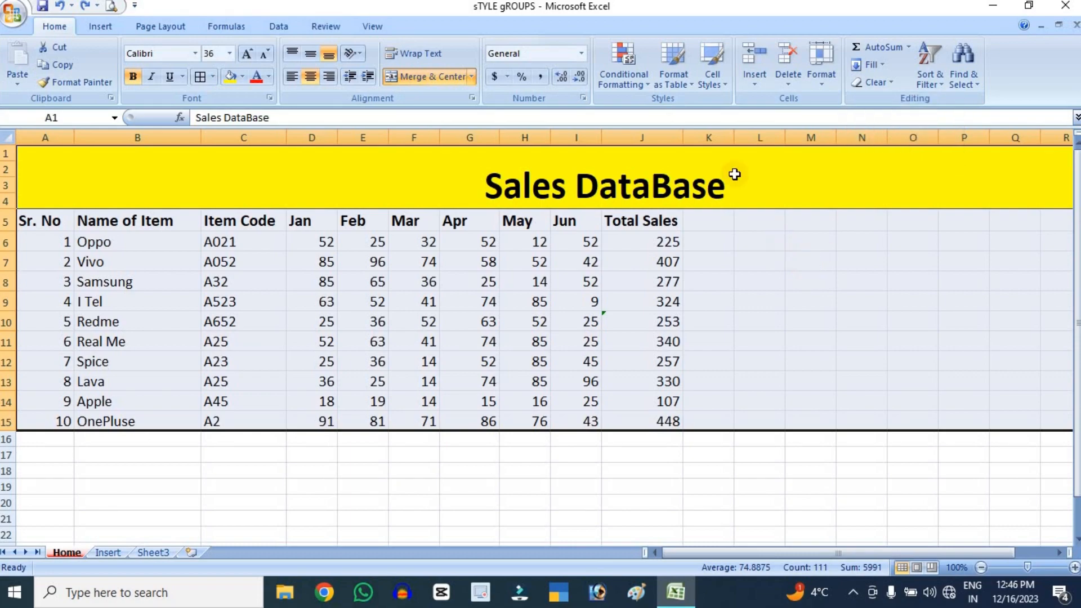
# Try to sort the item names in B6:B15 from A to Z with the selection expanded to the neighbouring data
pyautogui.click(933, 74)
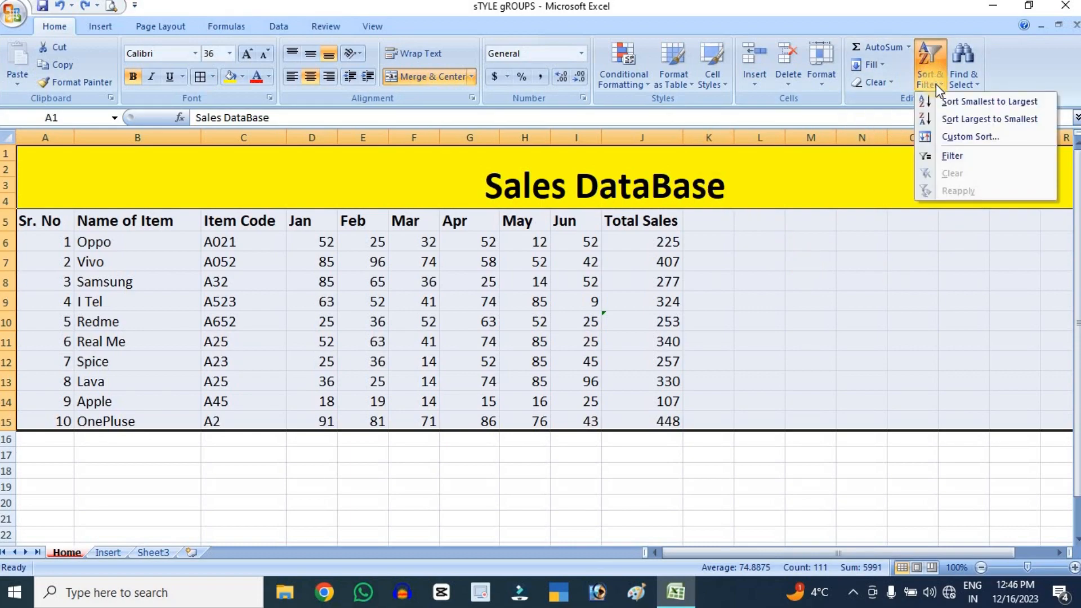
pyautogui.click(789, 340)
pyautogui.click(114, 245)
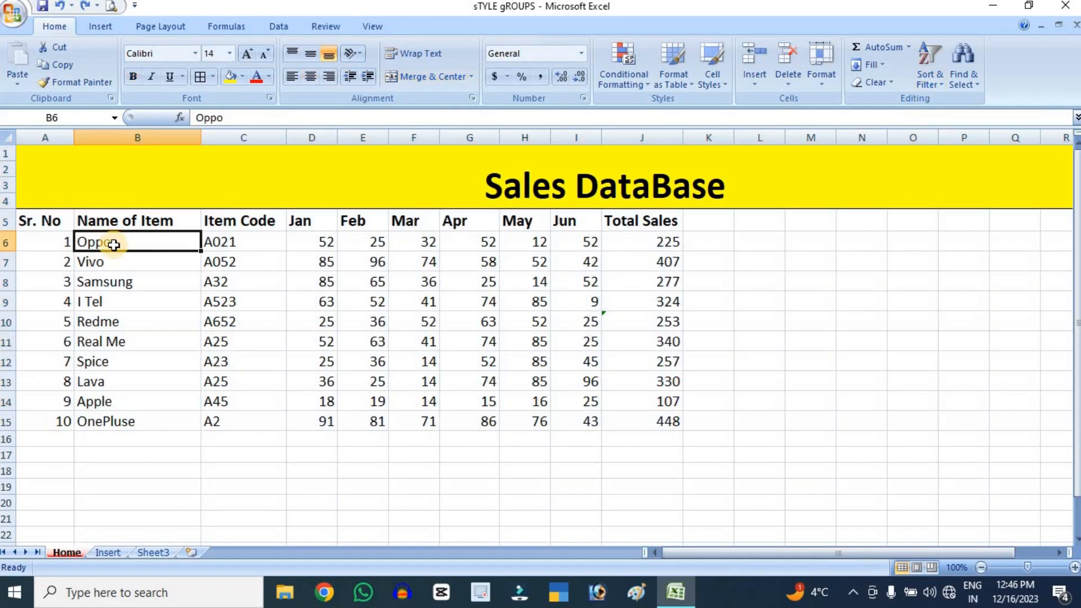
pyautogui.moveTo(113, 245); pyautogui.dragTo(144, 401)
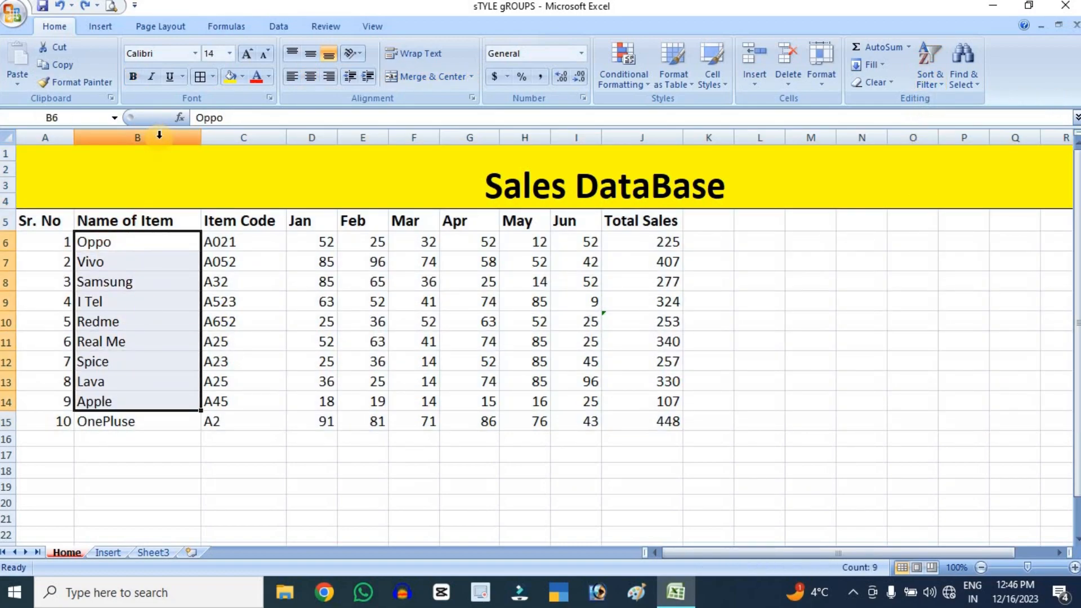
pyautogui.moveTo(145, 248); pyautogui.dragTo(141, 423)
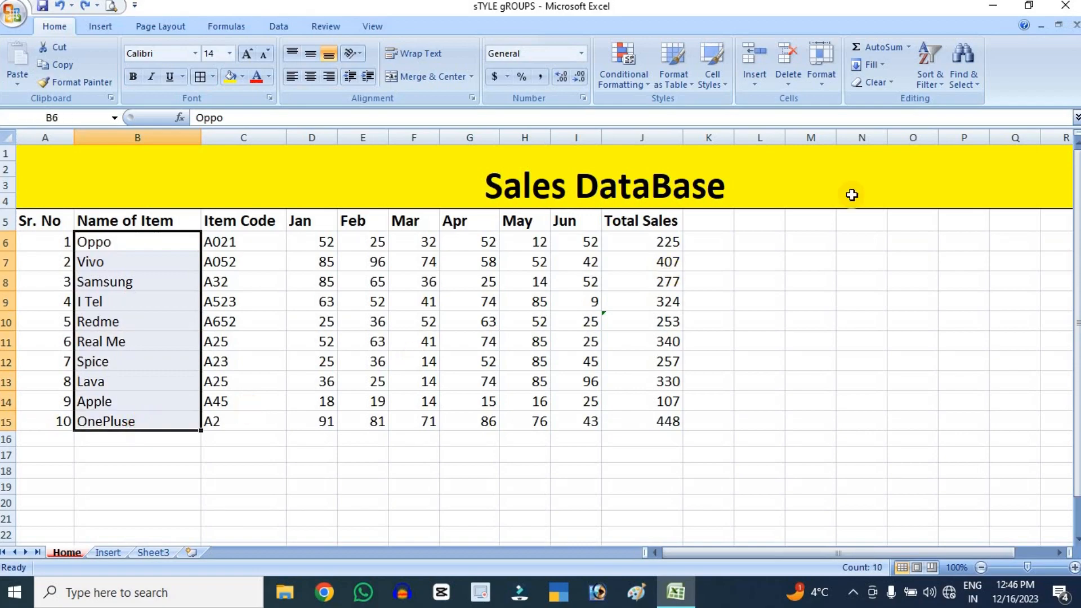
pyautogui.click(940, 72)
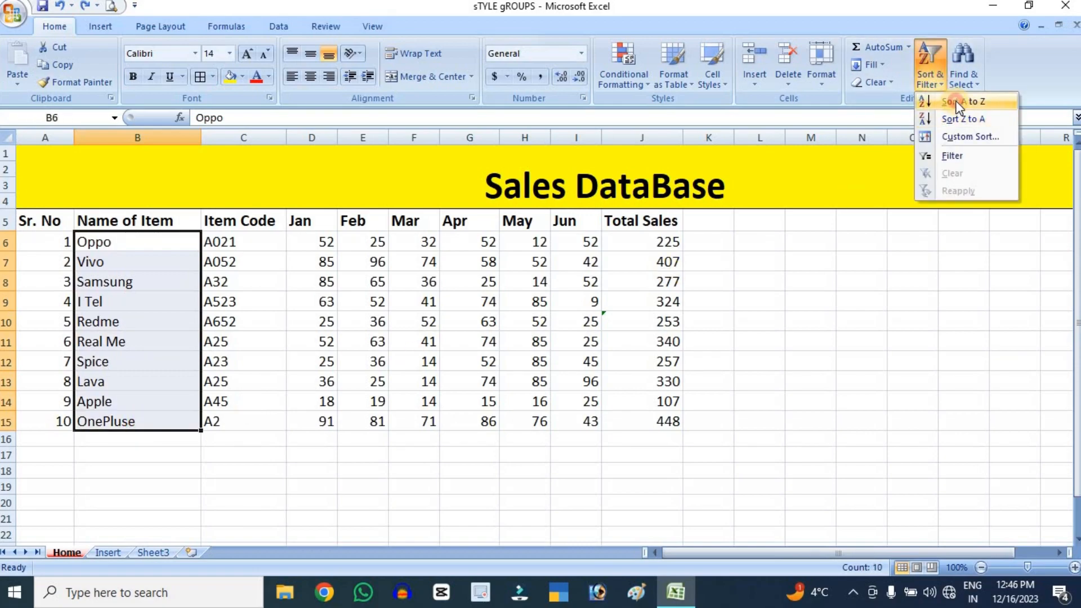
pyautogui.click(966, 103)
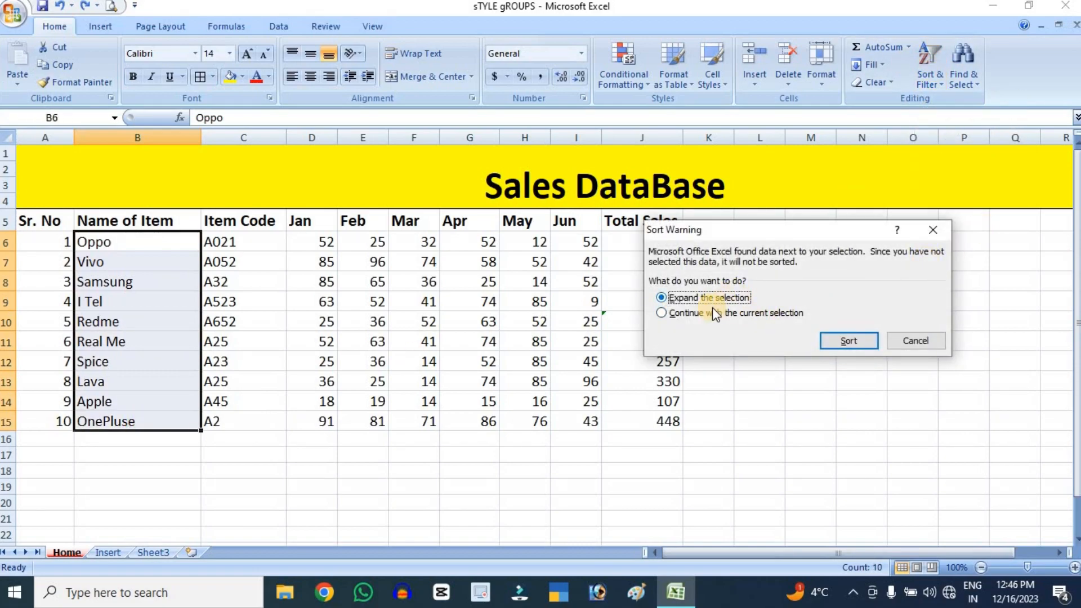
pyautogui.click(683, 315)
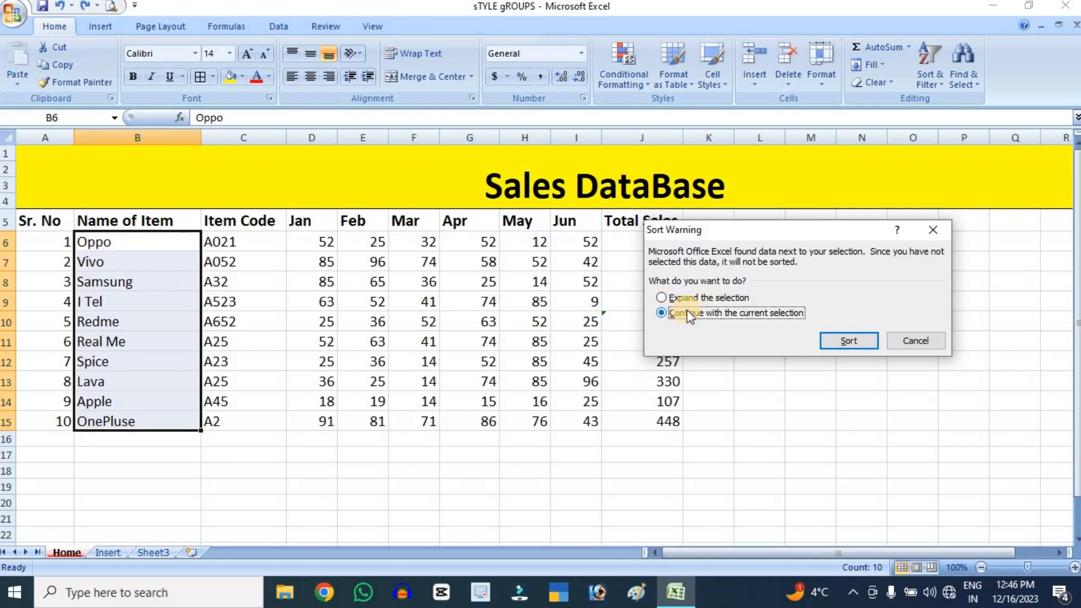
pyautogui.click(693, 298)
pyautogui.click(849, 341)
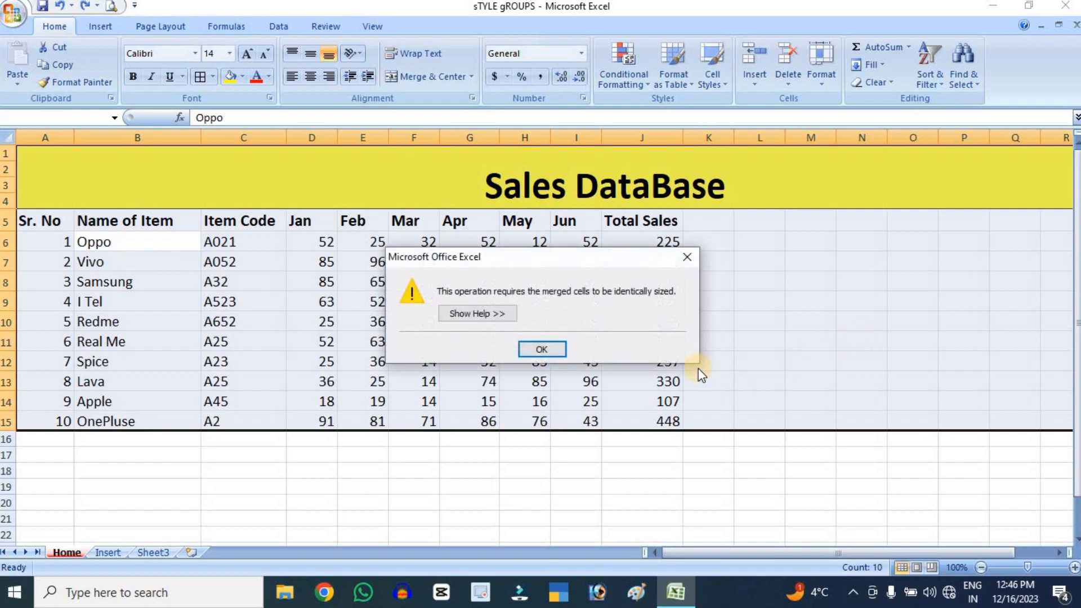
pyautogui.click(547, 345)
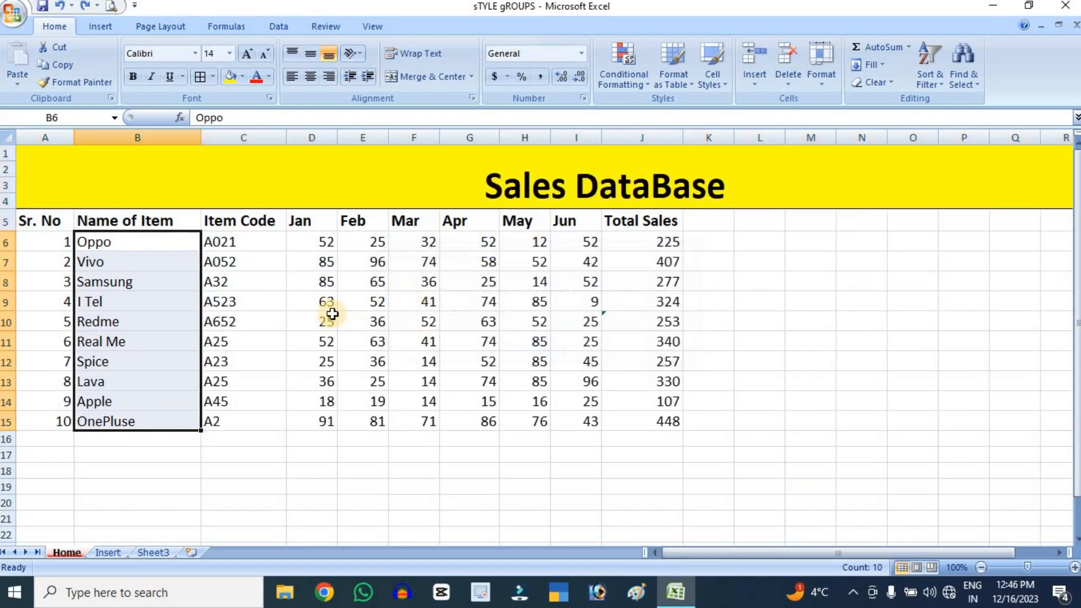
# Sort the item names in B6:B15 from A to Z, continuing with the current selection only
pyautogui.click(930, 79)
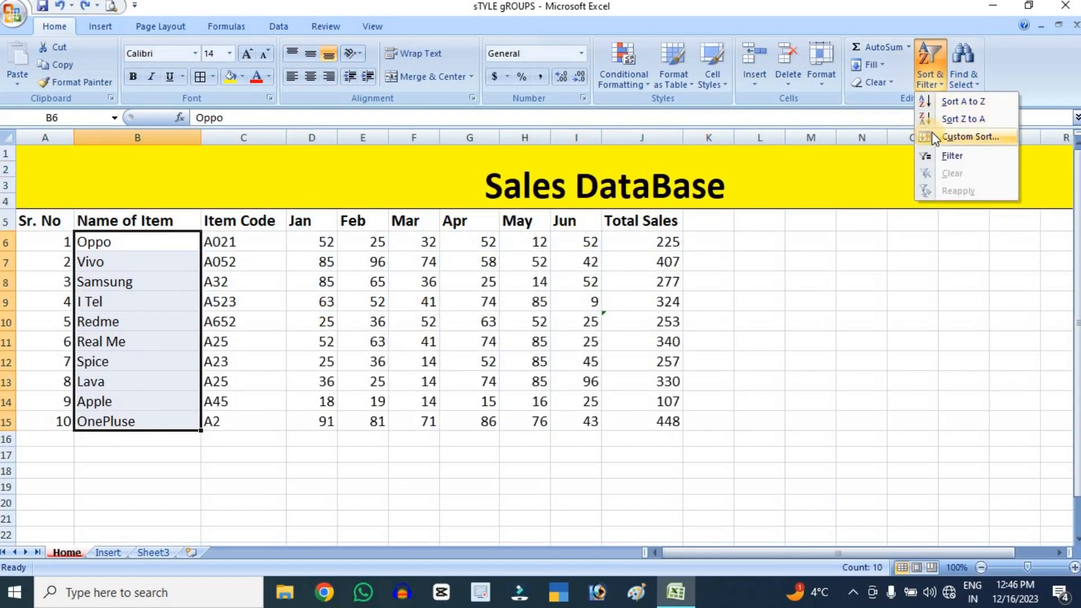
pyautogui.click(951, 105)
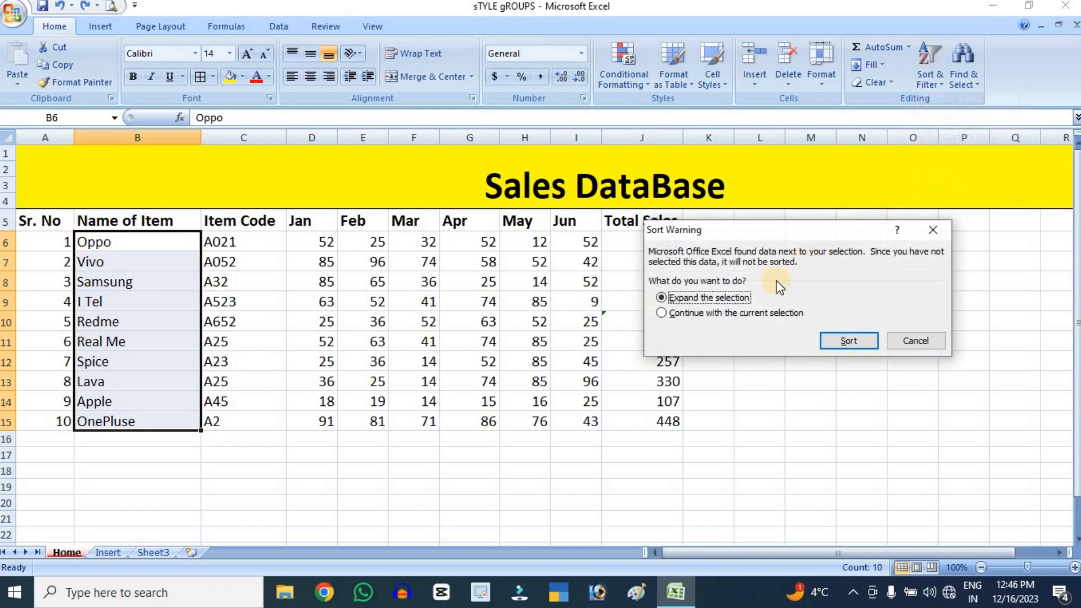
pyautogui.click(698, 313)
pyautogui.click(850, 342)
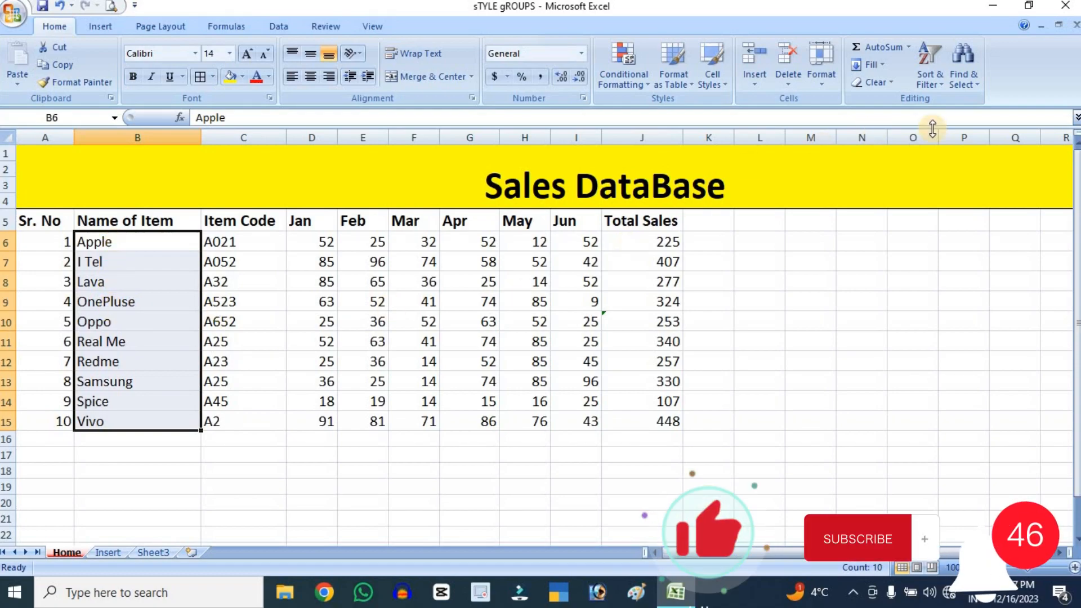
# Sort the item names in B6:B15 from Z to A, continuing with the current selection only
pyautogui.click(928, 79)
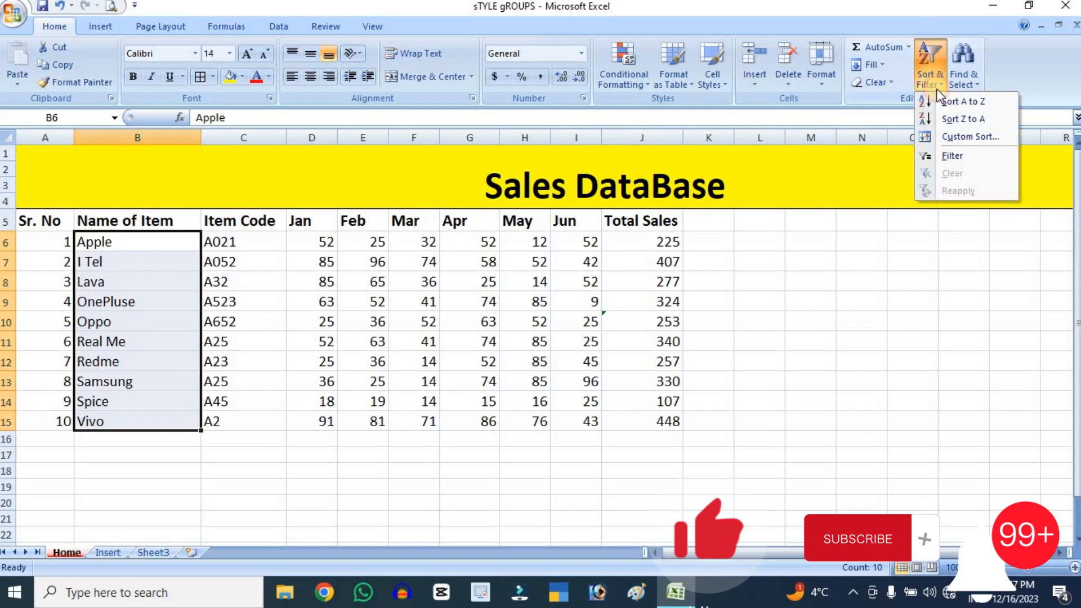
pyautogui.click(971, 119)
pyautogui.click(704, 315)
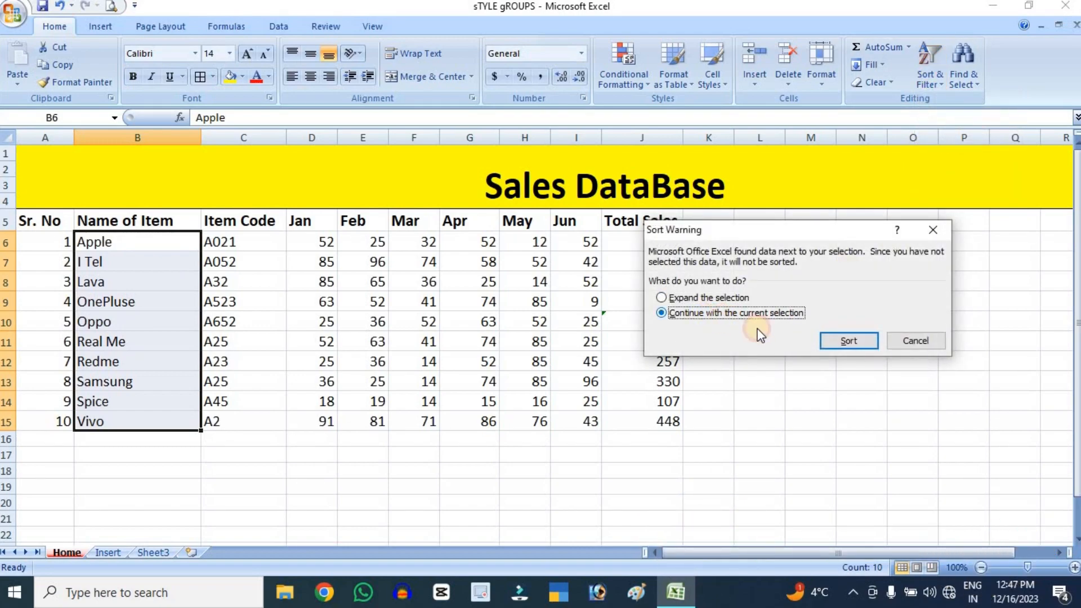
pyautogui.click(848, 341)
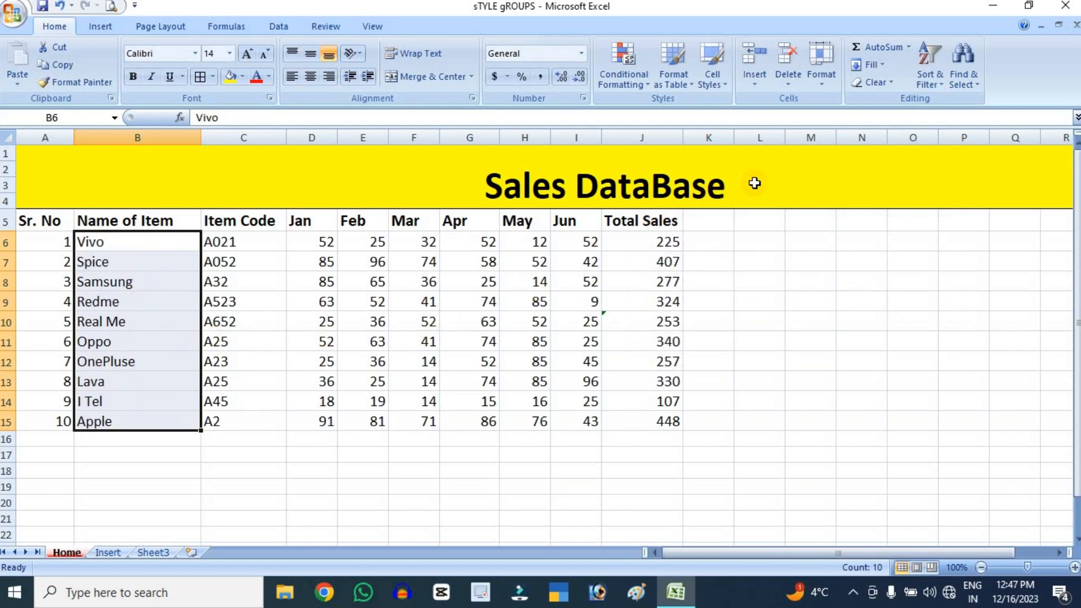
pyautogui.click(934, 82)
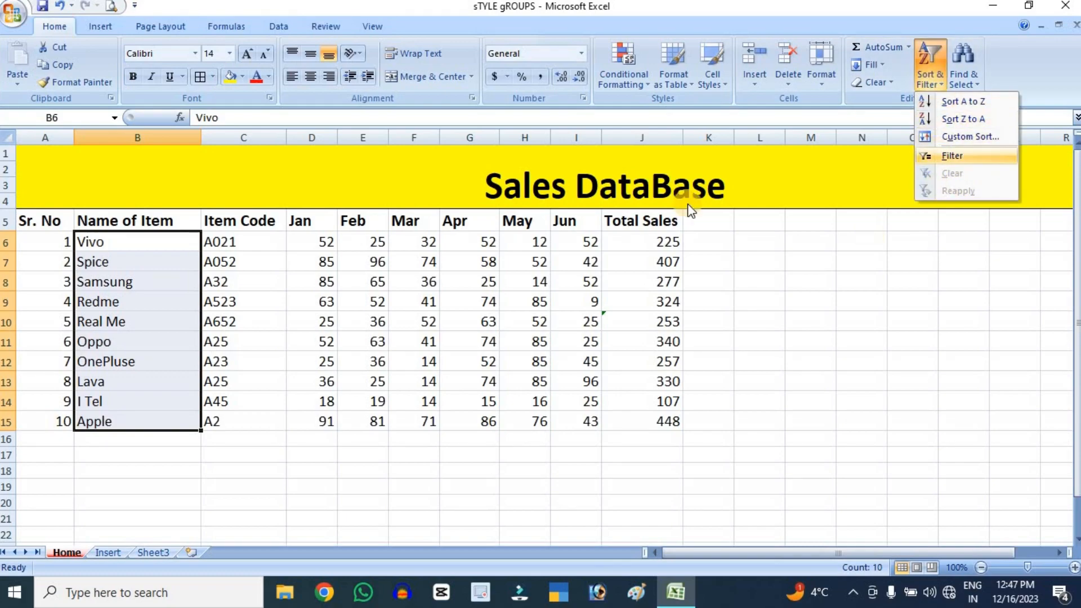
pyautogui.click(279, 33)
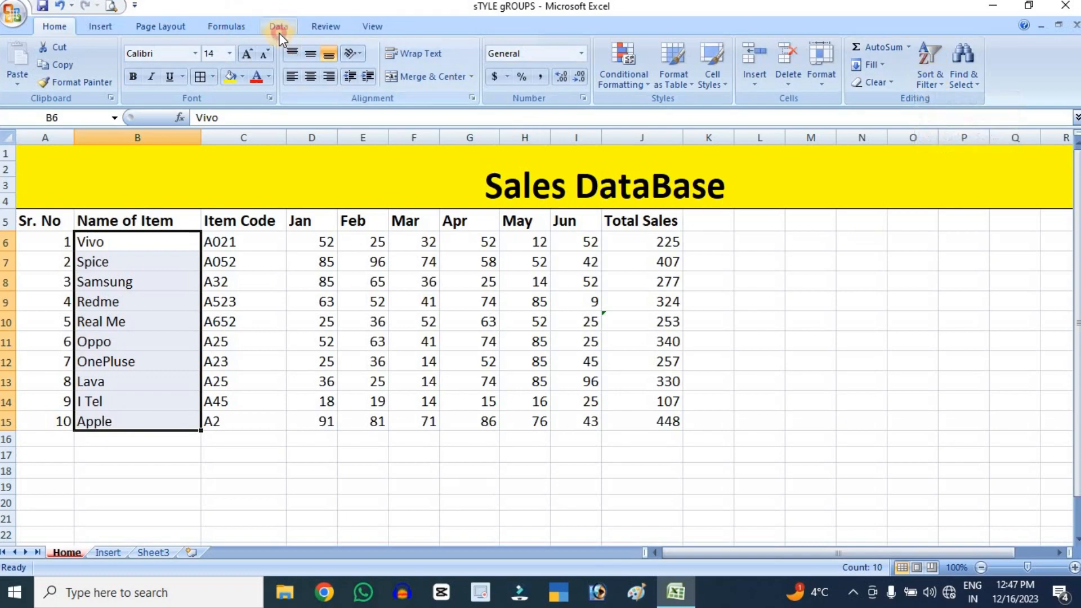
pyautogui.click(278, 32)
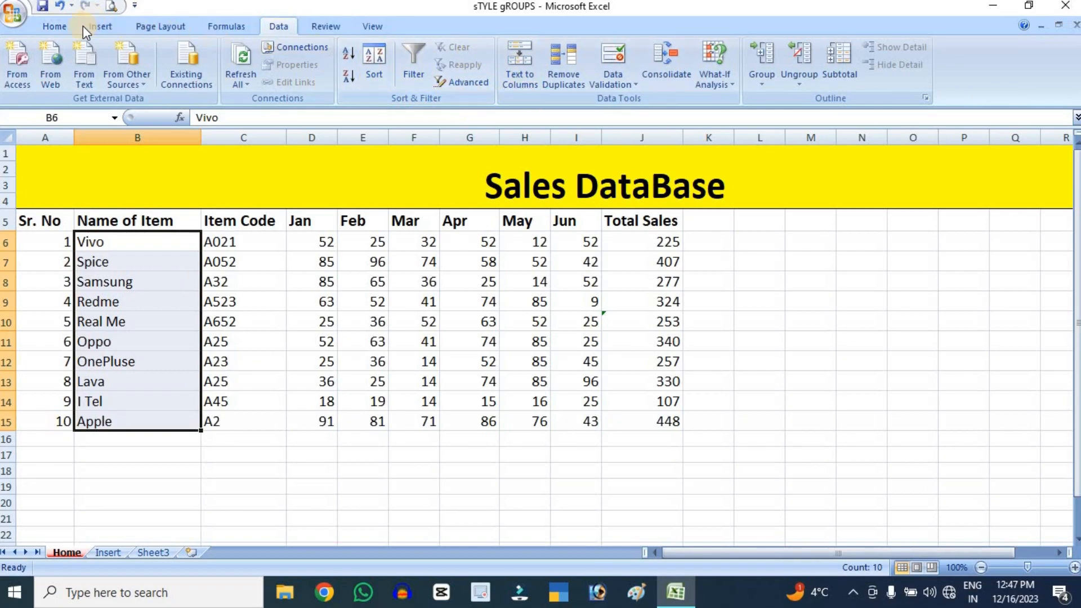
pyautogui.click(63, 29)
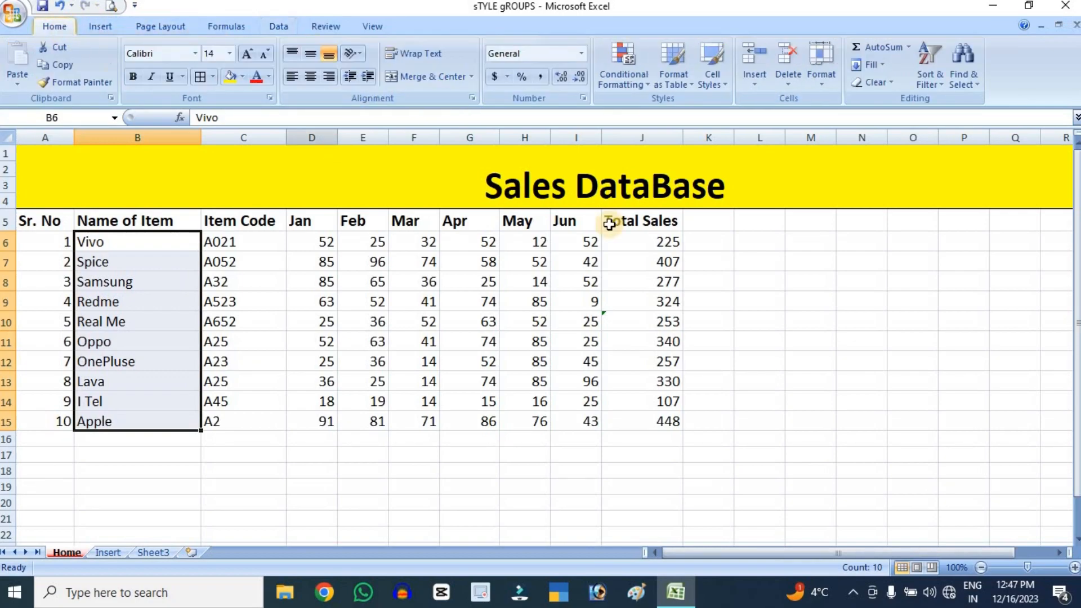
# Find "Vivo" within the sales table A5:J15 and close the search
pyautogui.click(962, 69)
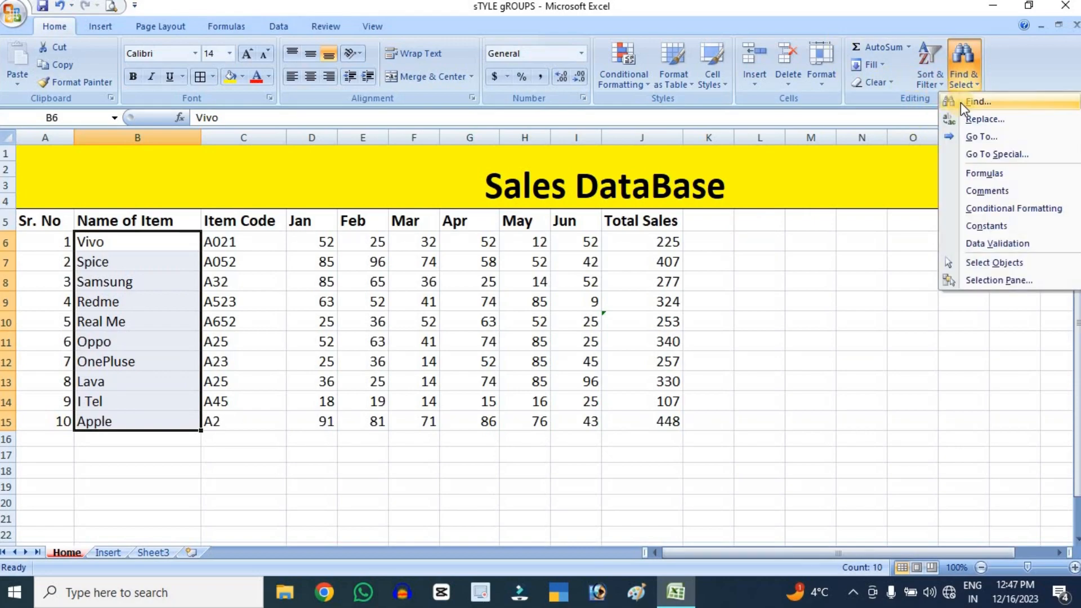
pyautogui.click(976, 104)
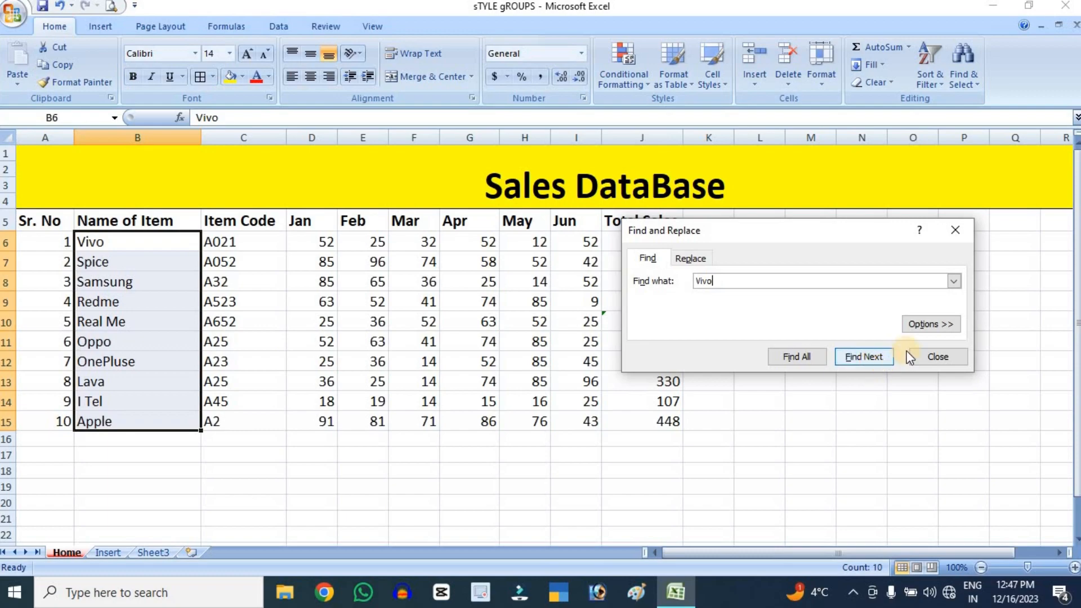
pyautogui.click(417, 401)
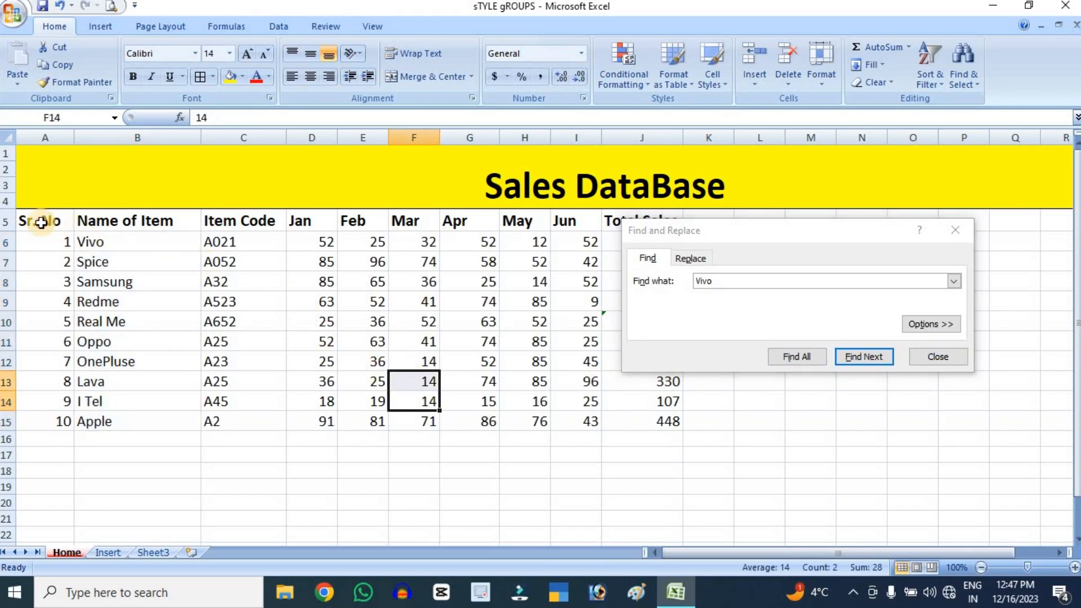
pyautogui.moveTo(36, 220); pyautogui.dragTo(652, 424)
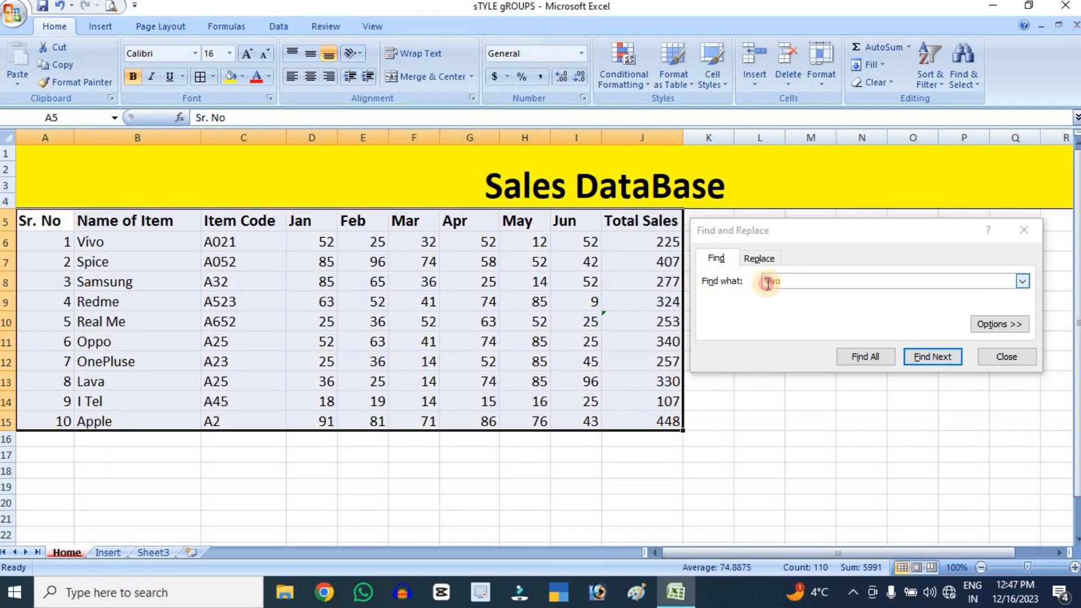
pyautogui.click(718, 279)
pyautogui.click(934, 364)
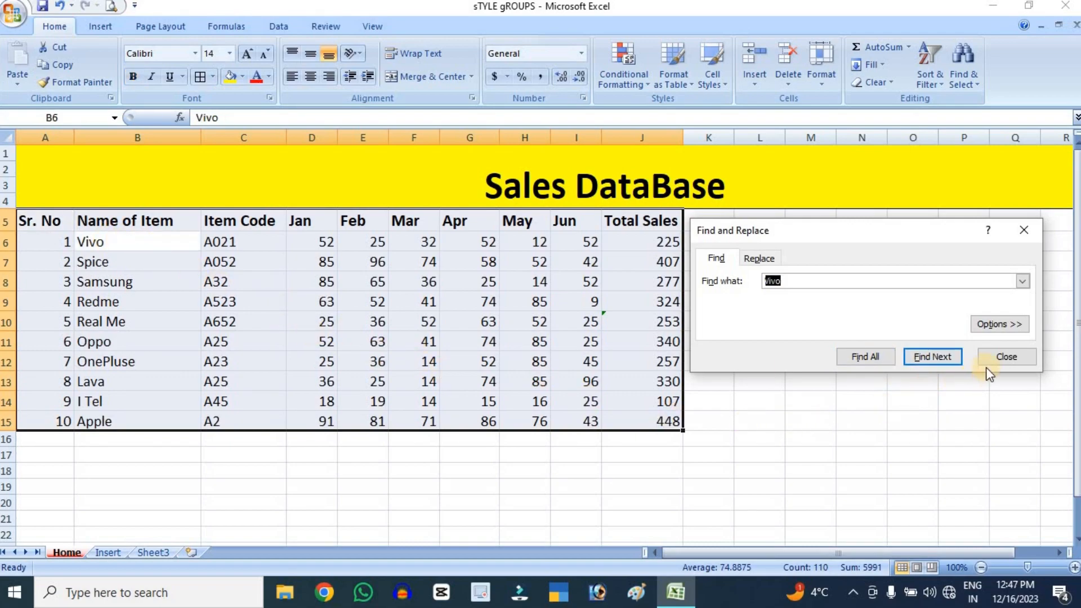
pyautogui.click(1003, 359)
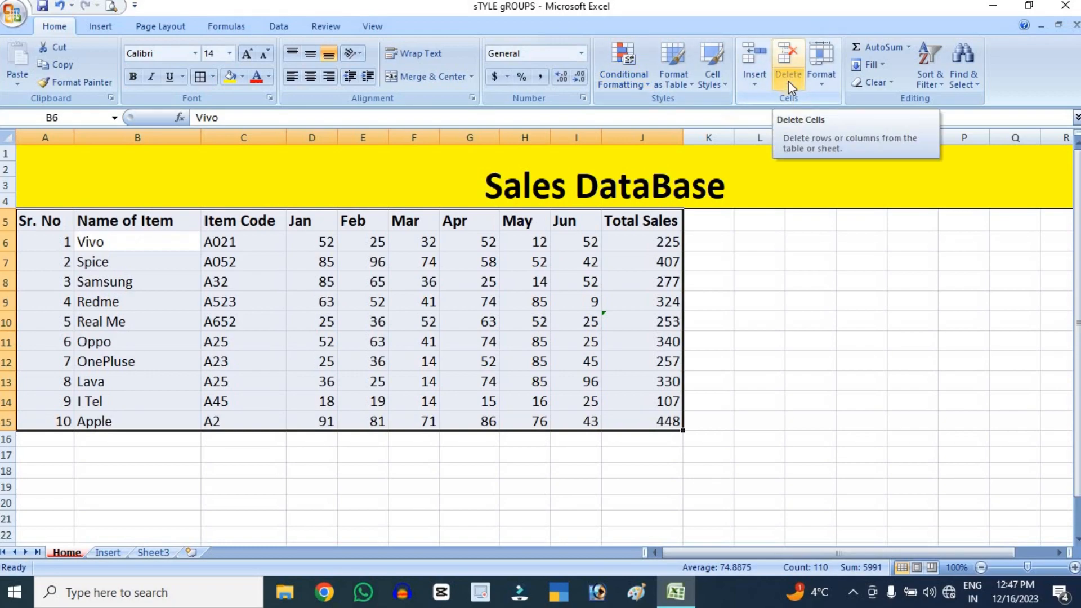
# Try replacing "Vivo" with "Oppo" in the selected sales table, and undo the replacement
pyautogui.click(977, 96)
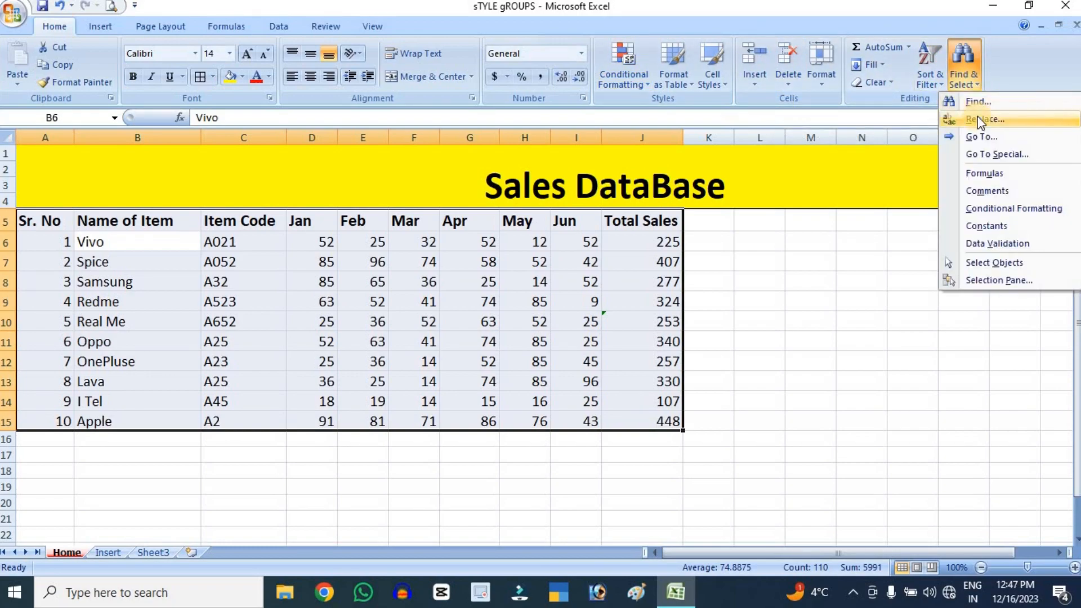
pyautogui.click(985, 120)
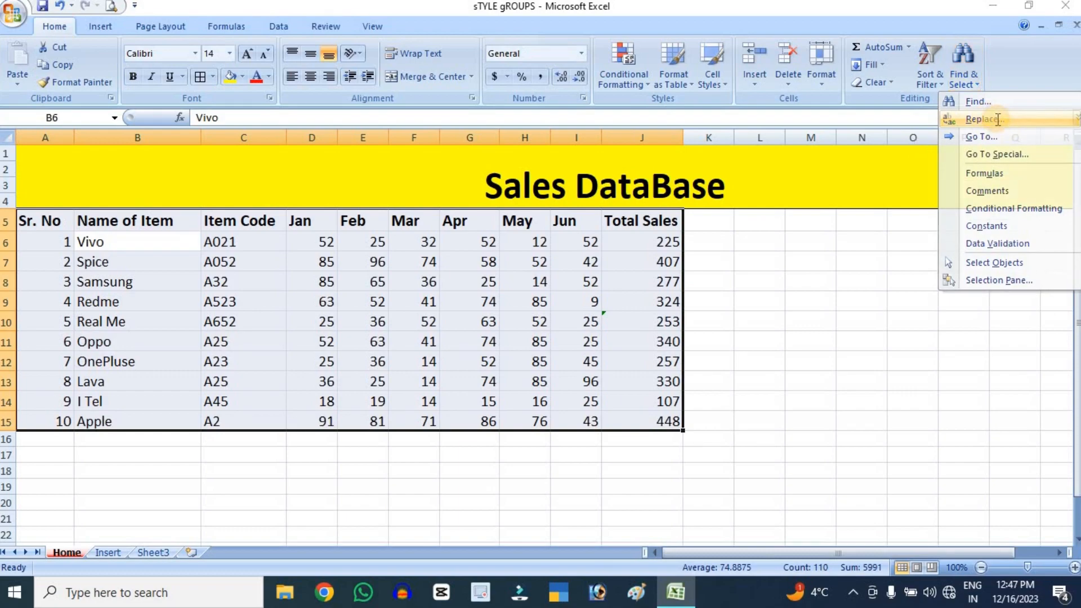
pyautogui.click(804, 299)
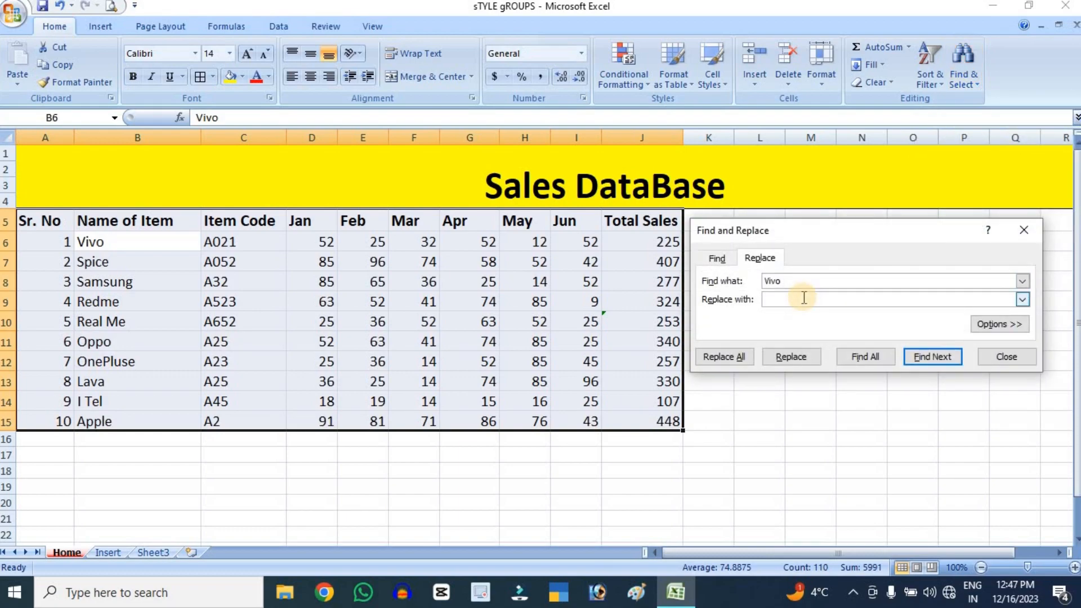
pyautogui.click(797, 360)
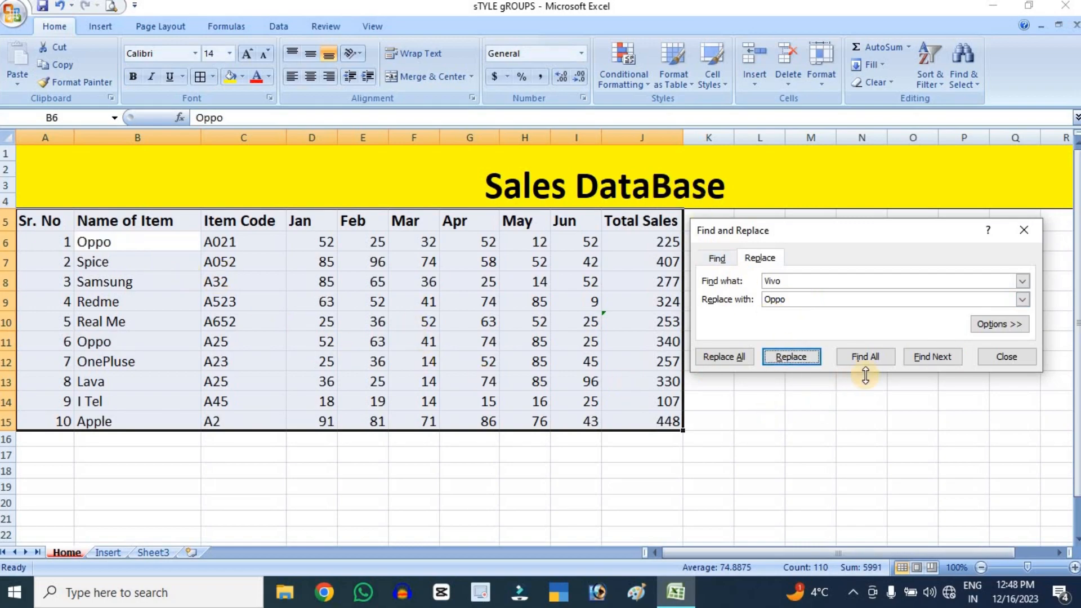
pyautogui.click(1006, 357)
pyautogui.hotkey('ctrl', 'z')
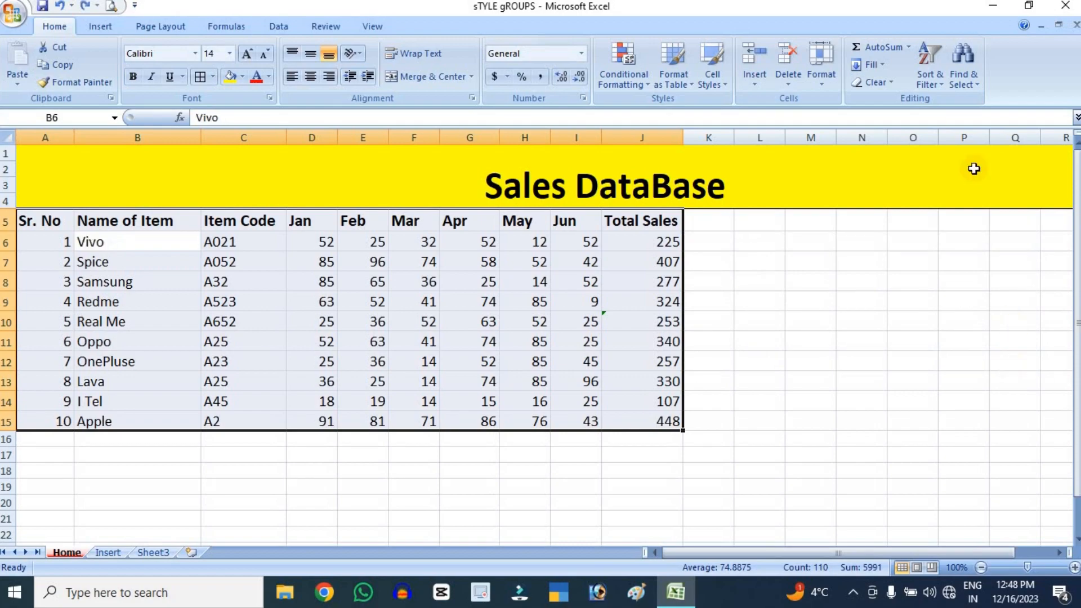
# Jump to cell B9 with the Go To command
pyautogui.click(964, 87)
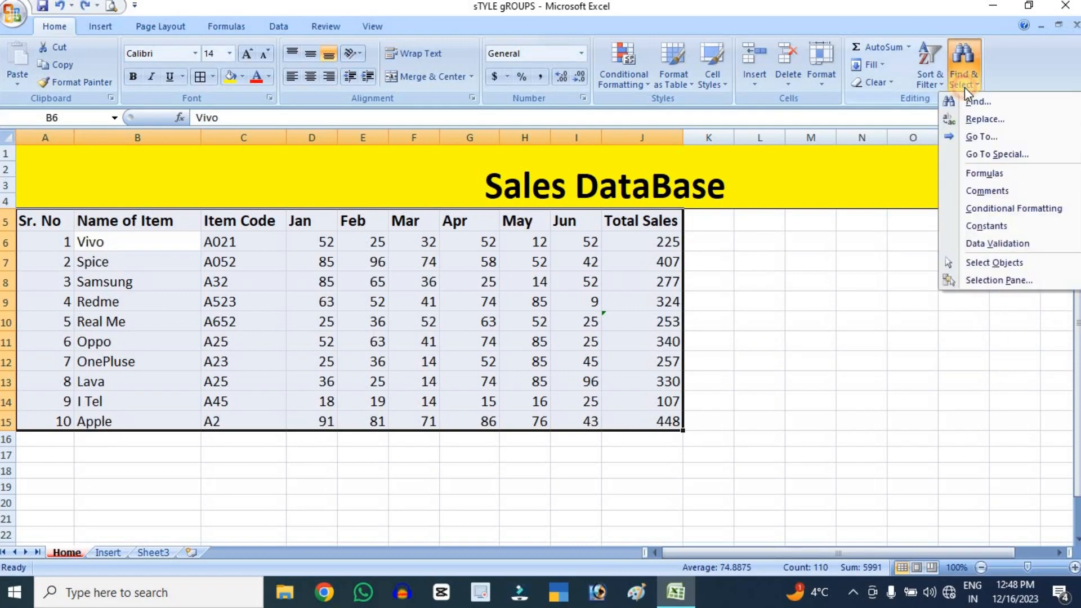
pyautogui.click(996, 138)
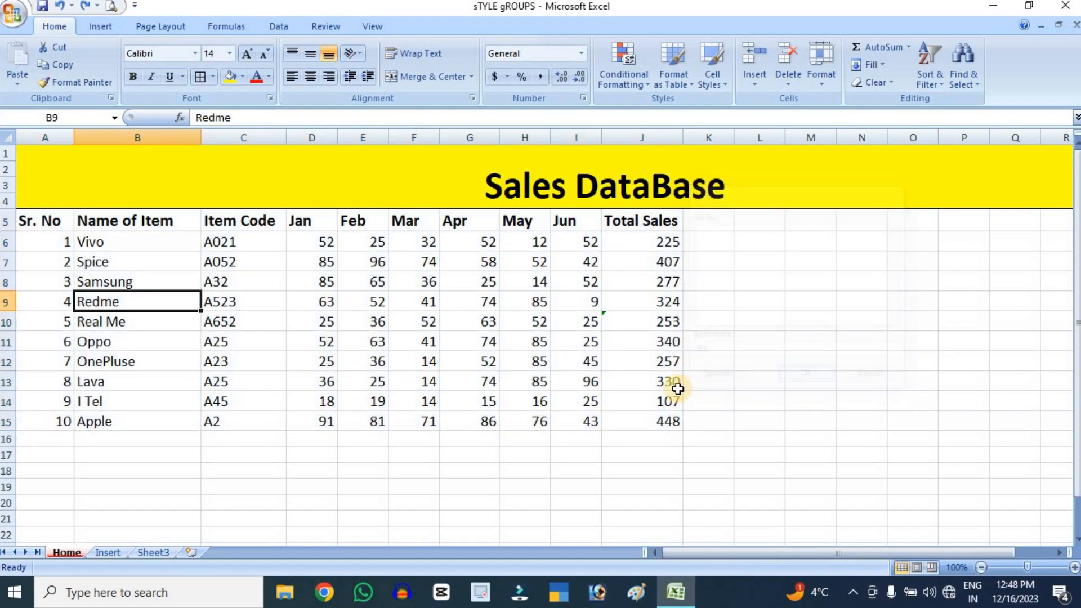
pyautogui.click(814, 380)
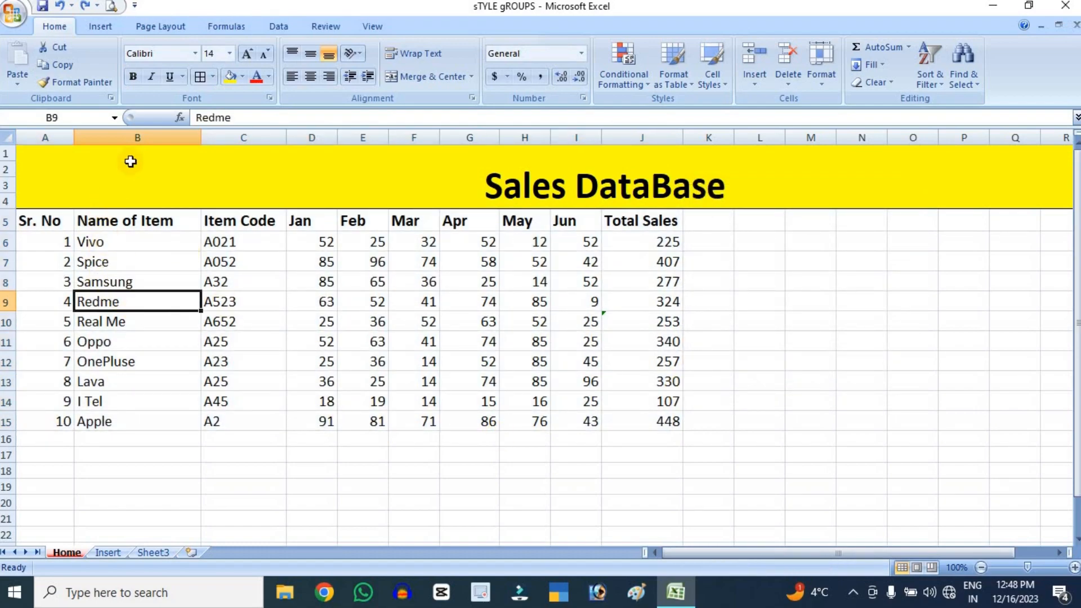
pyautogui.click(146, 296)
# Examine the cell types offered by Go To Special, and cancel without selecting any
pyautogui.click(972, 72)
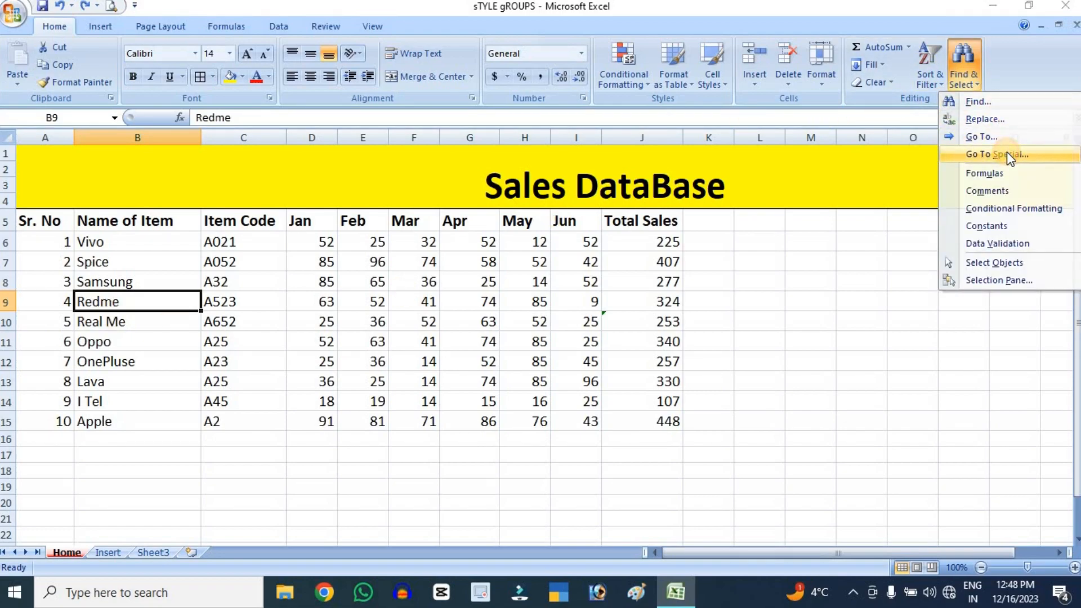
pyautogui.click(1007, 151)
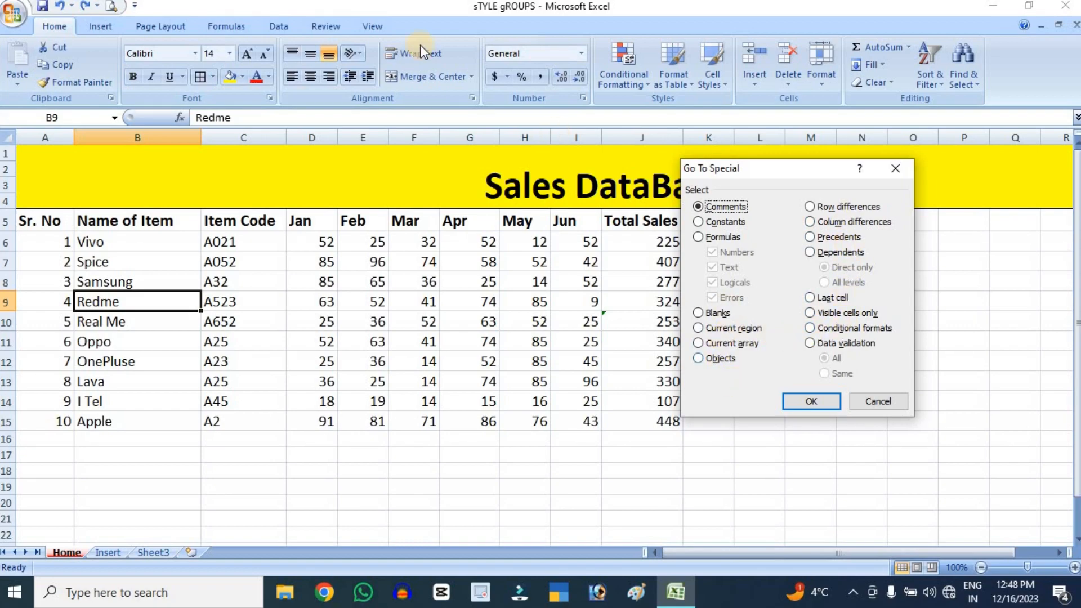
pyautogui.click(871, 412)
pyautogui.click(971, 84)
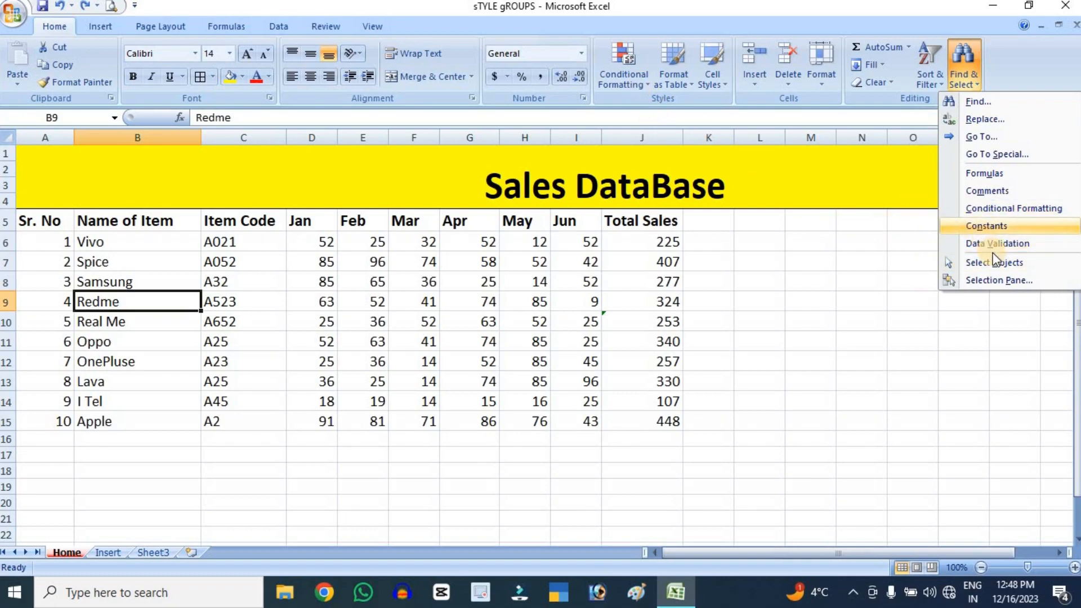
pyautogui.click(285, 26)
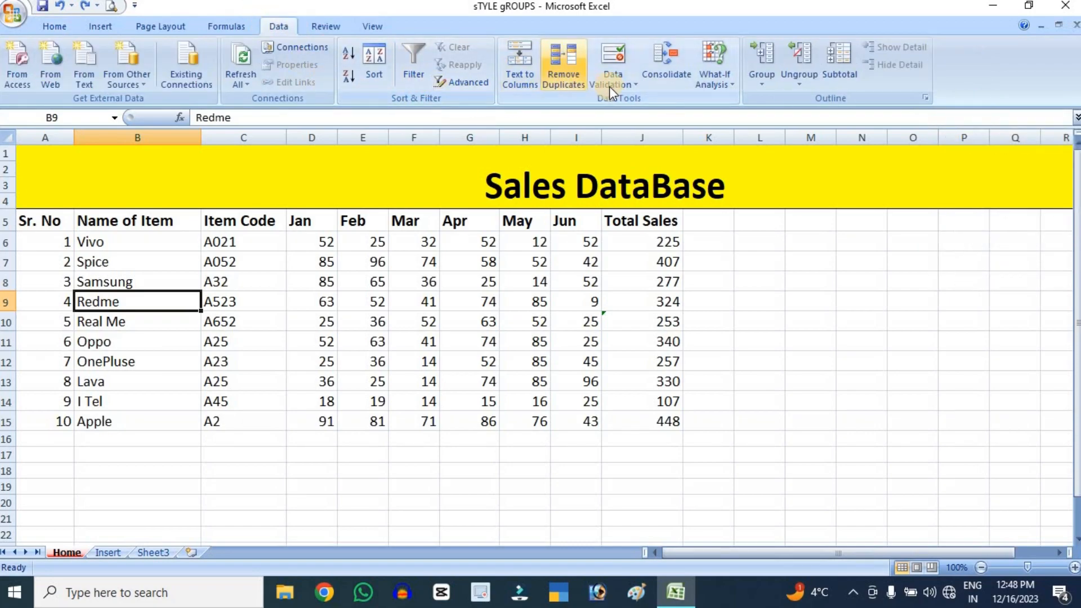
pyautogui.click(63, 22)
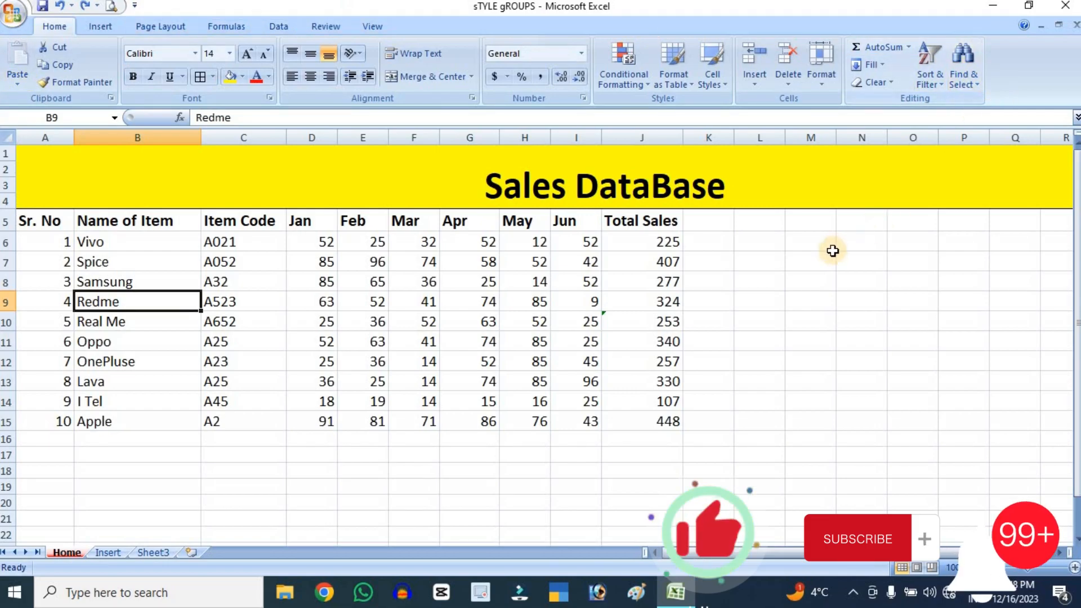
pyautogui.click(800, 278)
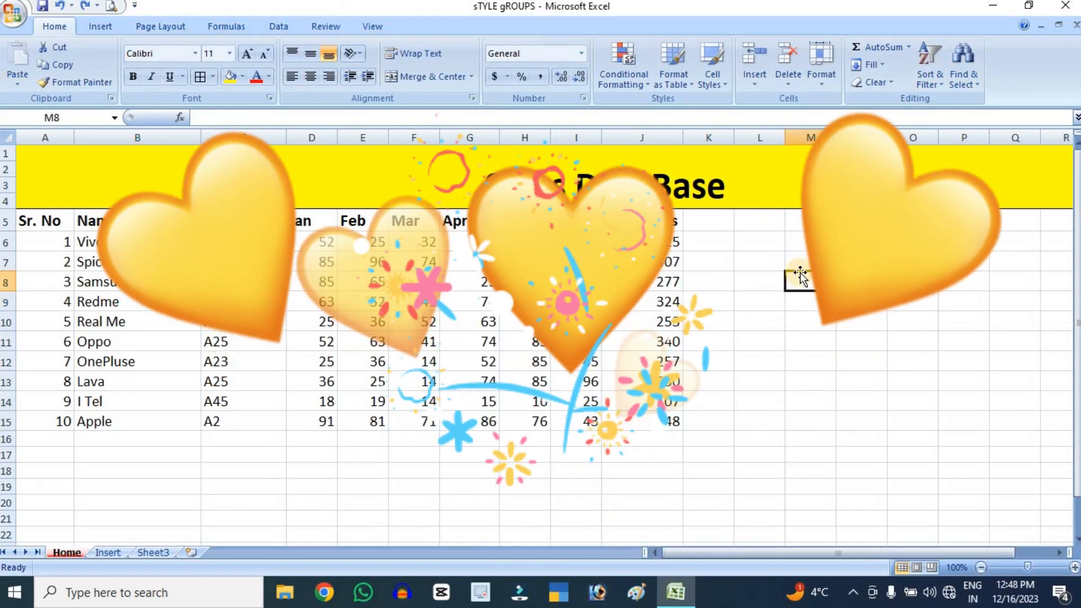